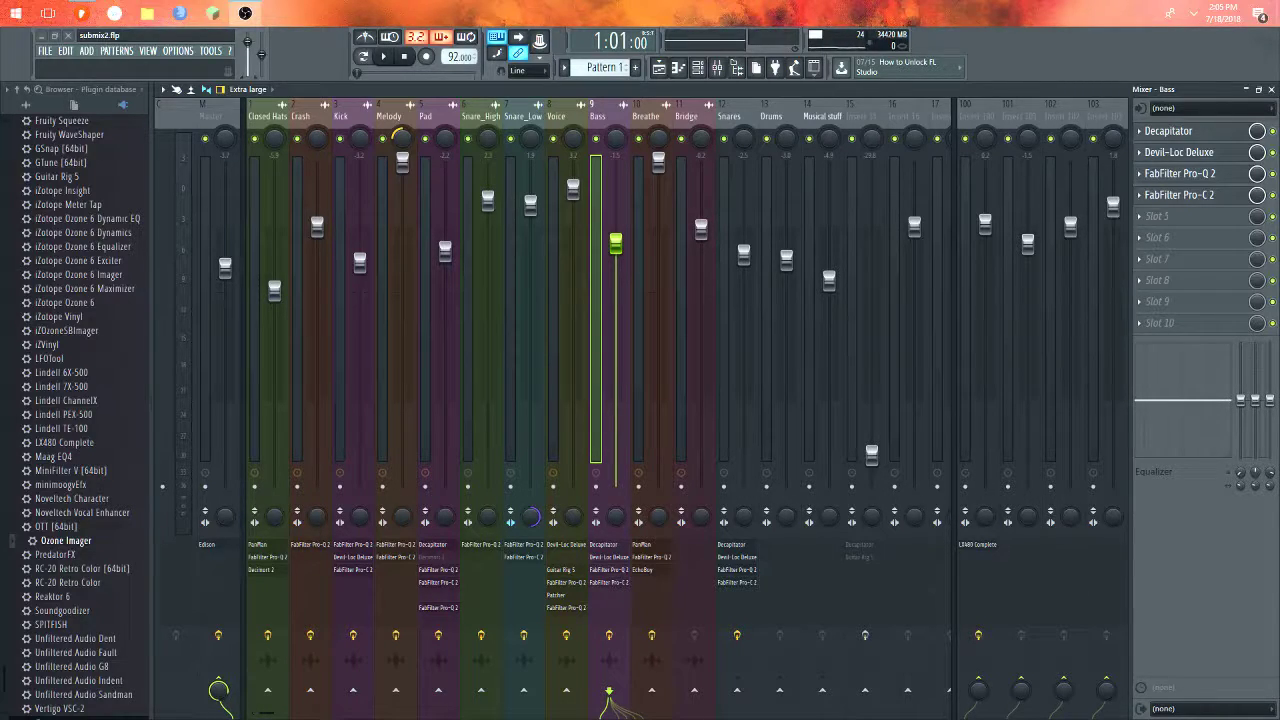
- Select the Snare_Low and Closed Hats mixer tracks in turn to inspect their routing, and close the mixer
click(511, 523)
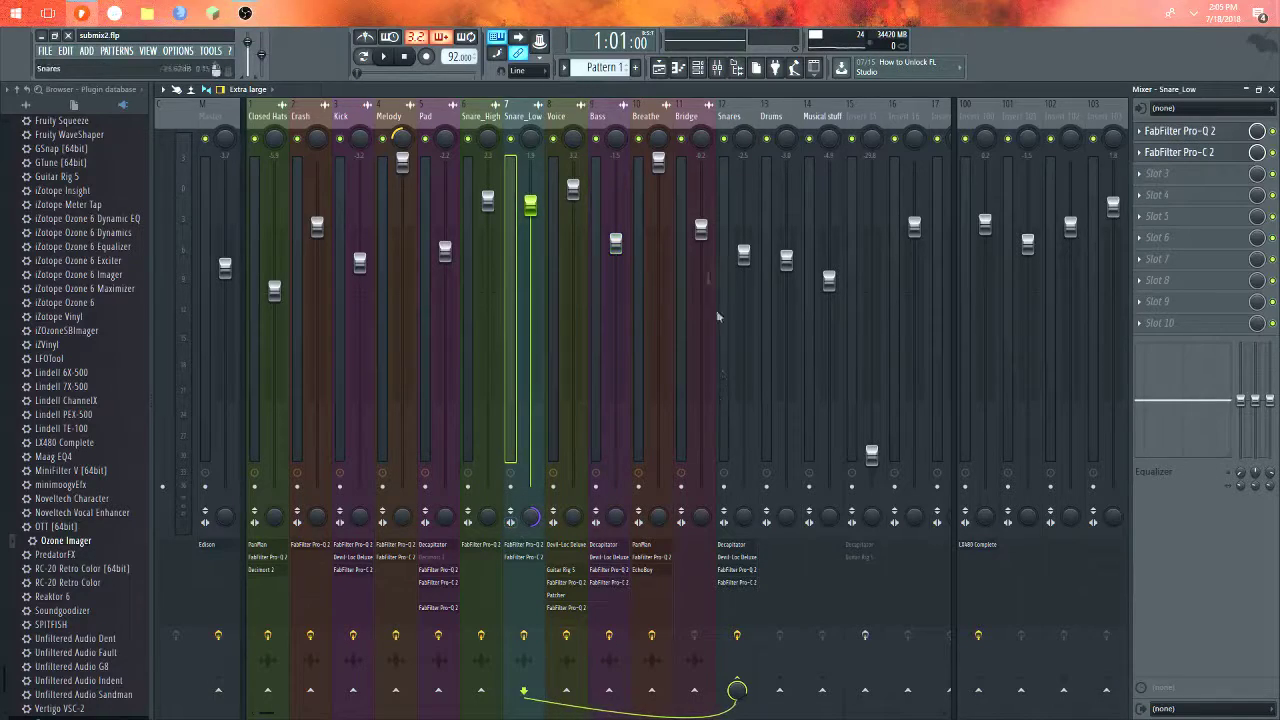
click(247, 283)
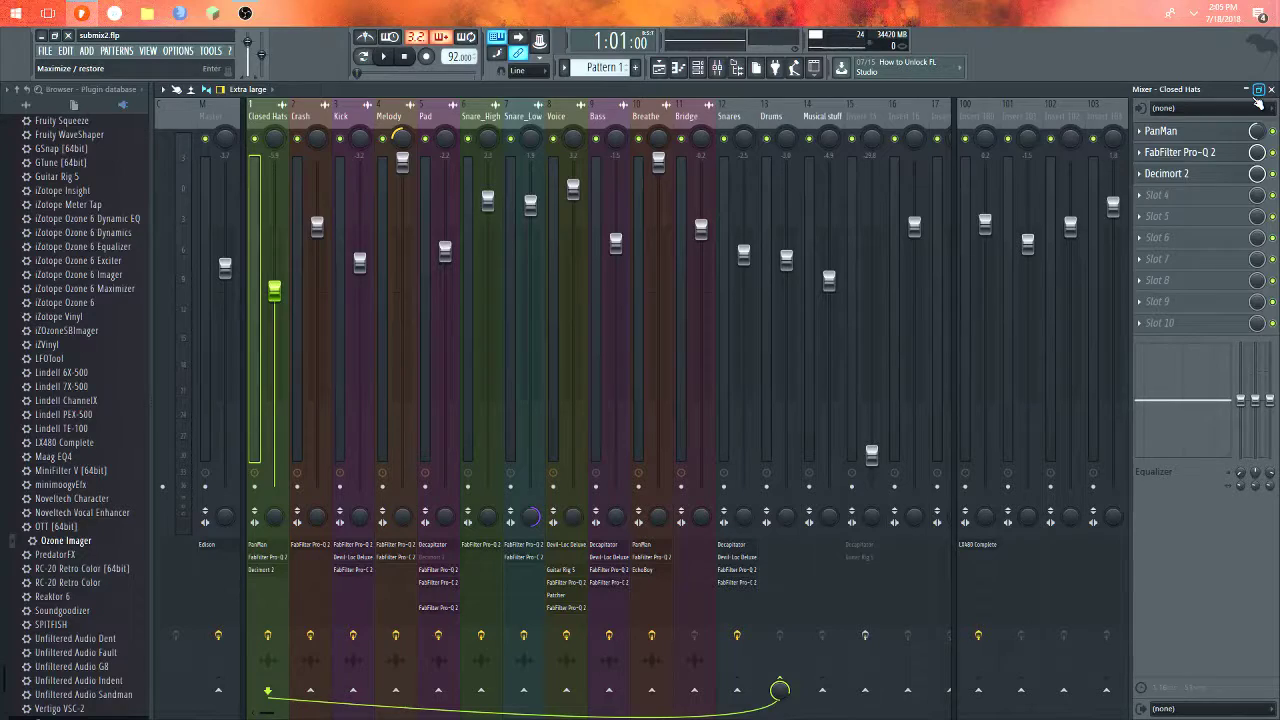
click(1271, 89)
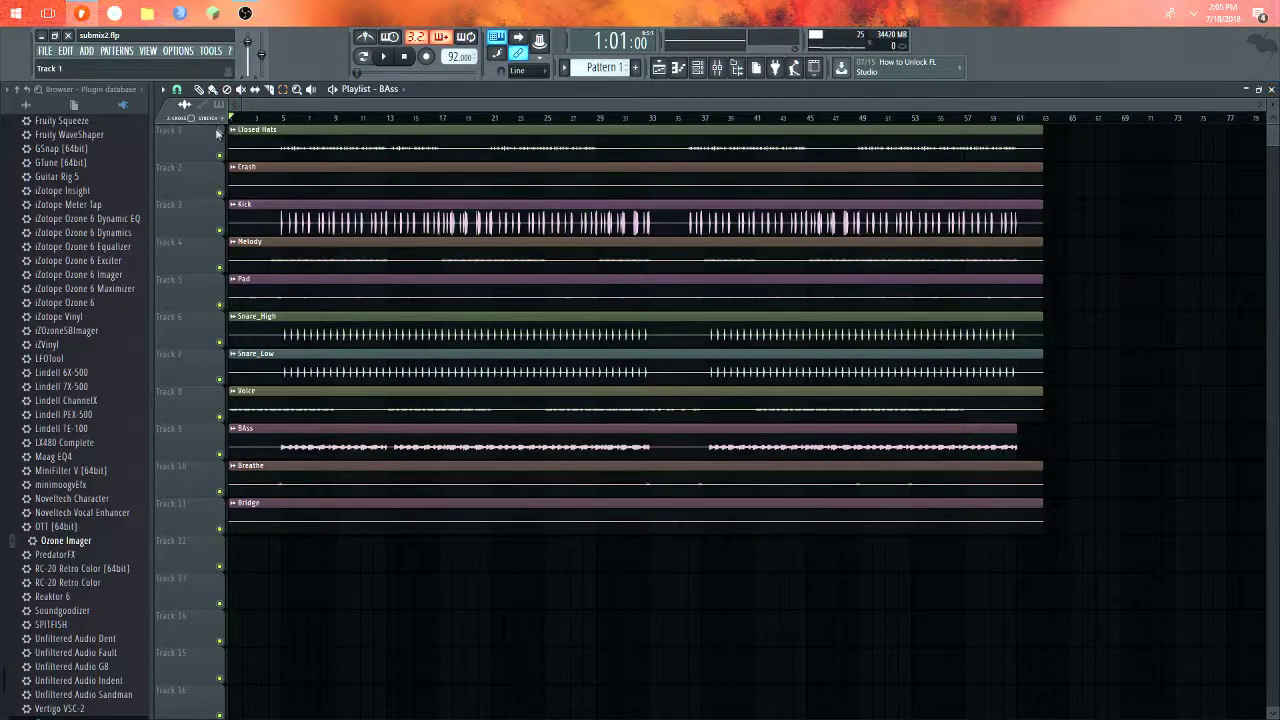
- Solo the Breathe playlist track and unmute the Snare_Low, Snare_High, Kick, Crash and Closed Hats tracks alongside it
right_click(222, 494)
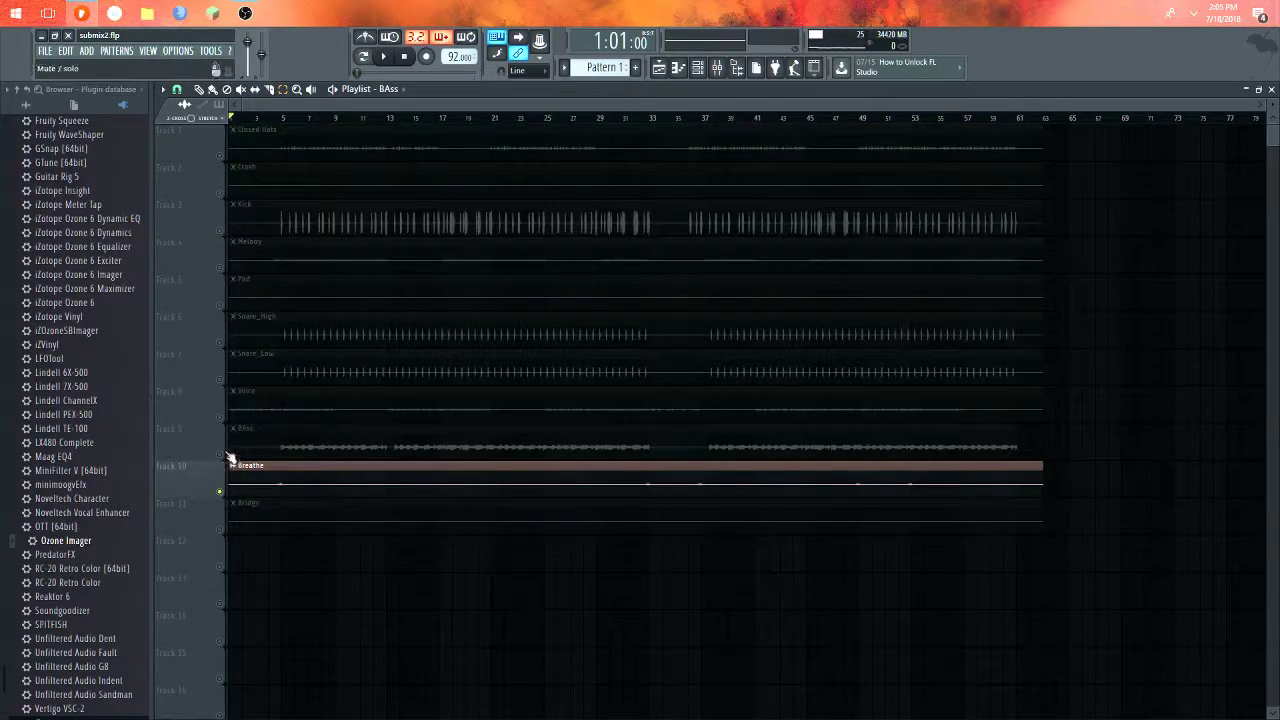
click(220, 379)
click(220, 342)
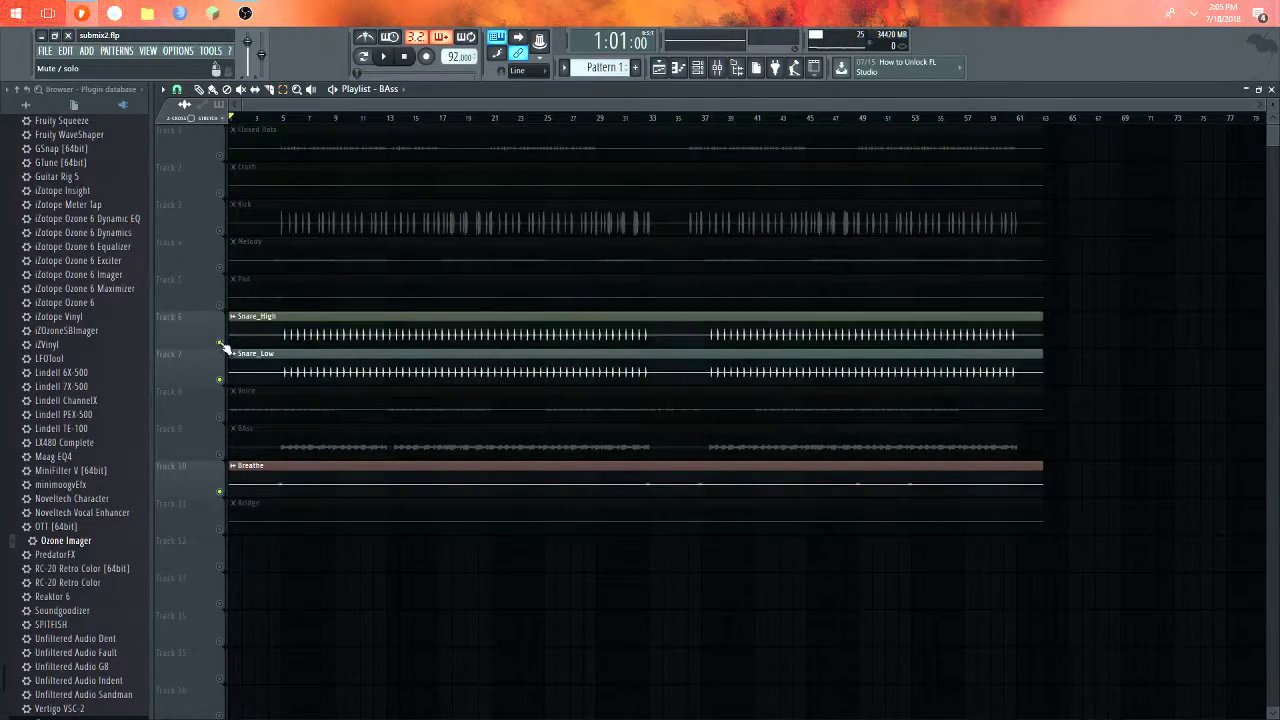
click(220, 230)
click(220, 192)
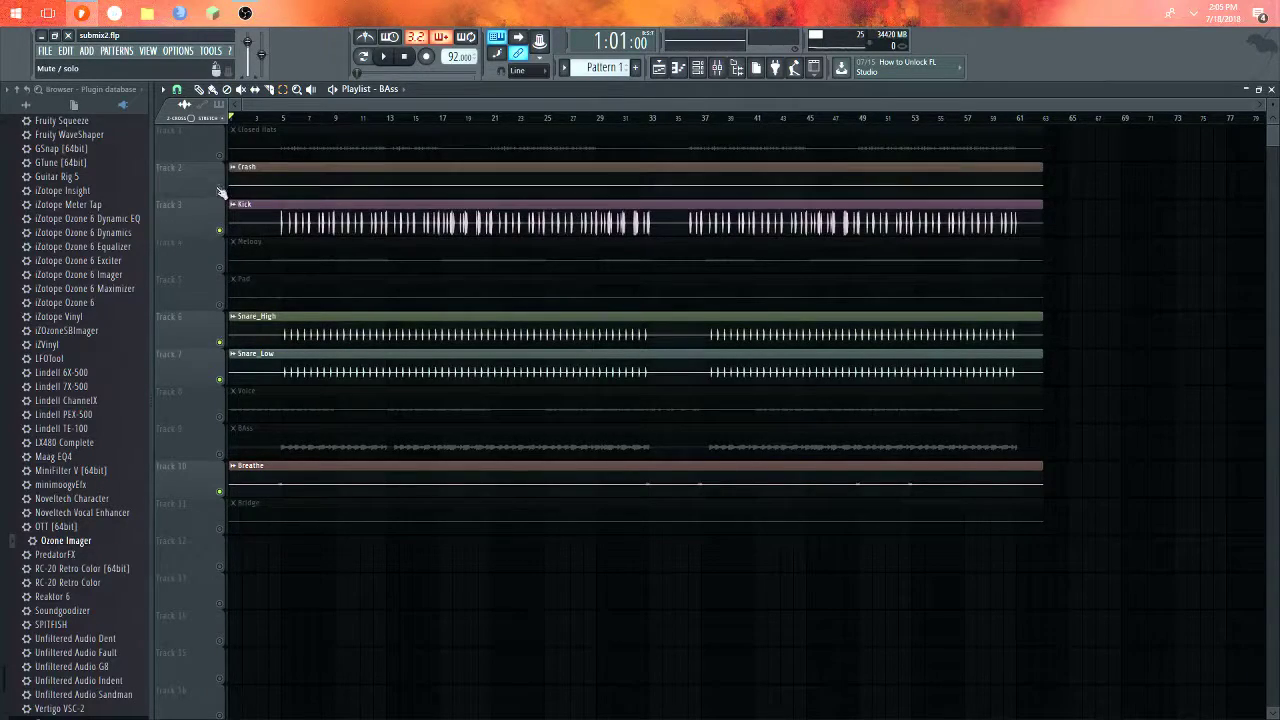
click(220, 155)
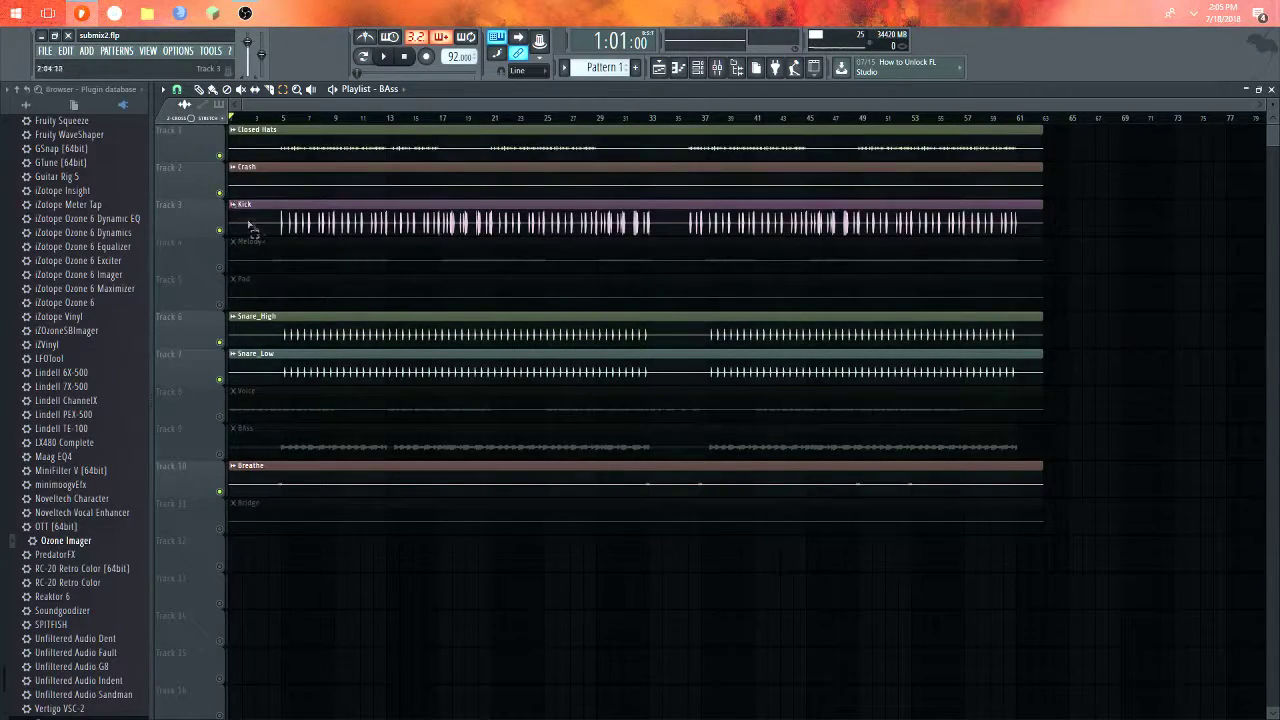
- Make a time selection from bar 21 to bar 29 in the playlist
click(282, 90)
scroll(476, 139, up, 5)
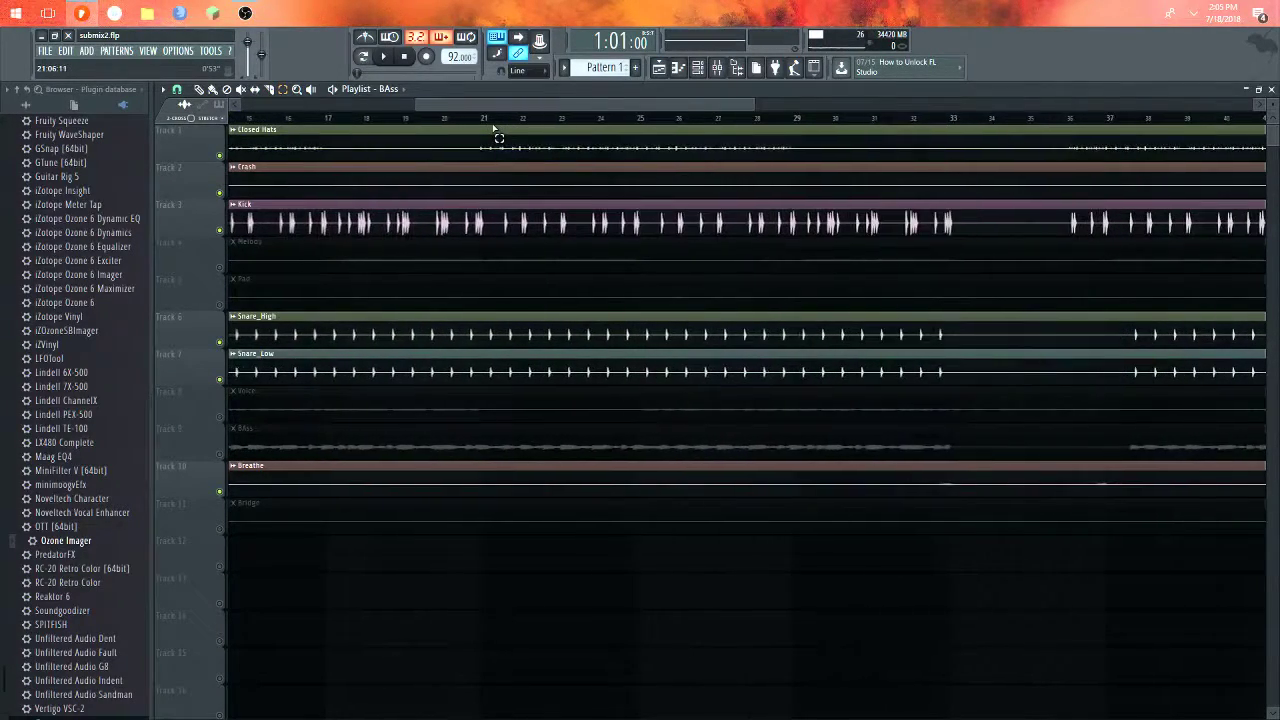
drag(487, 122, 850, 123)
click(847, 130)
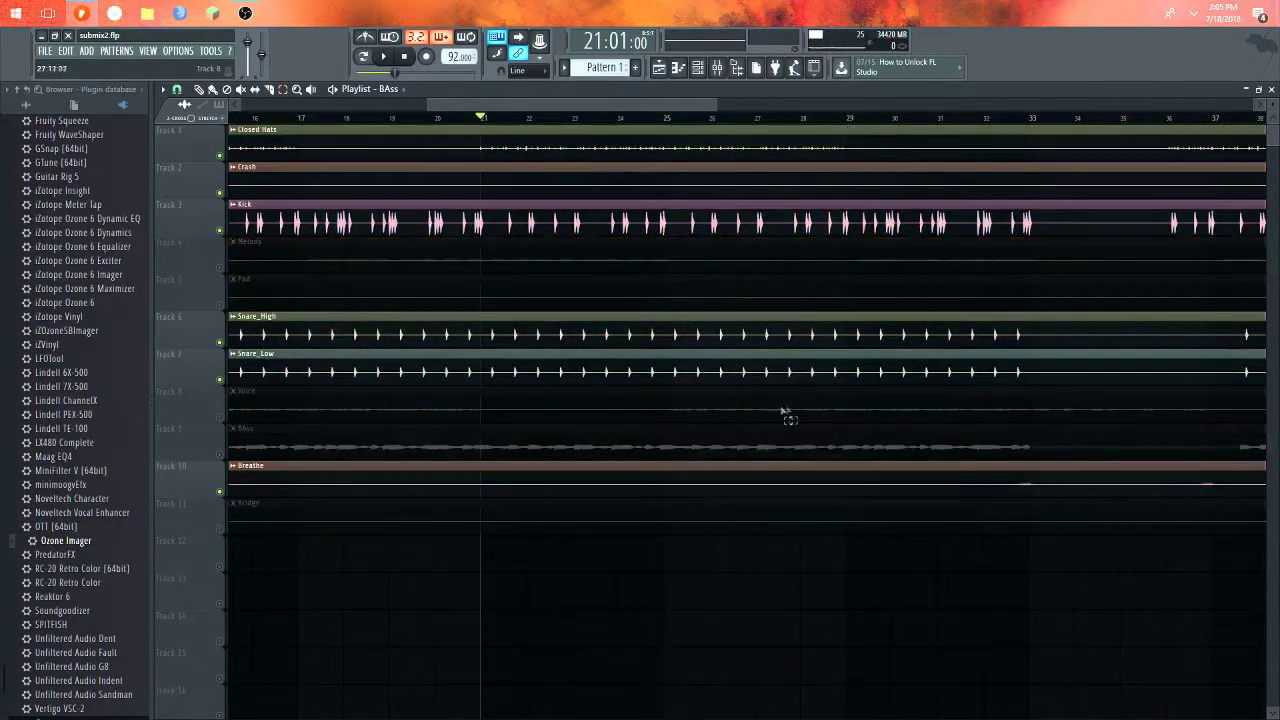
drag(484, 121, 844, 125)
click(848, 130)
drag(484, 122, 618, 124)
click(875, 128)
drag(484, 122, 847, 122)
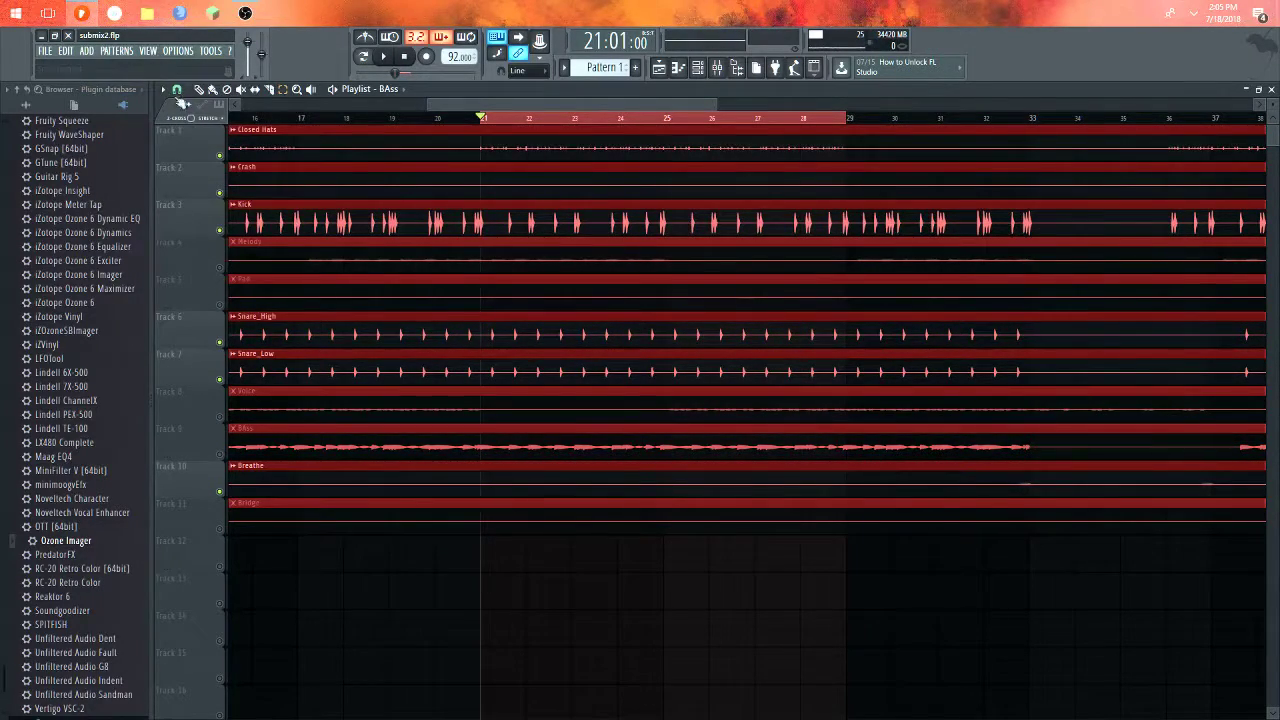
- Play the selected section, show the mixer to watch the drum levels, and stop playback
click(382, 58)
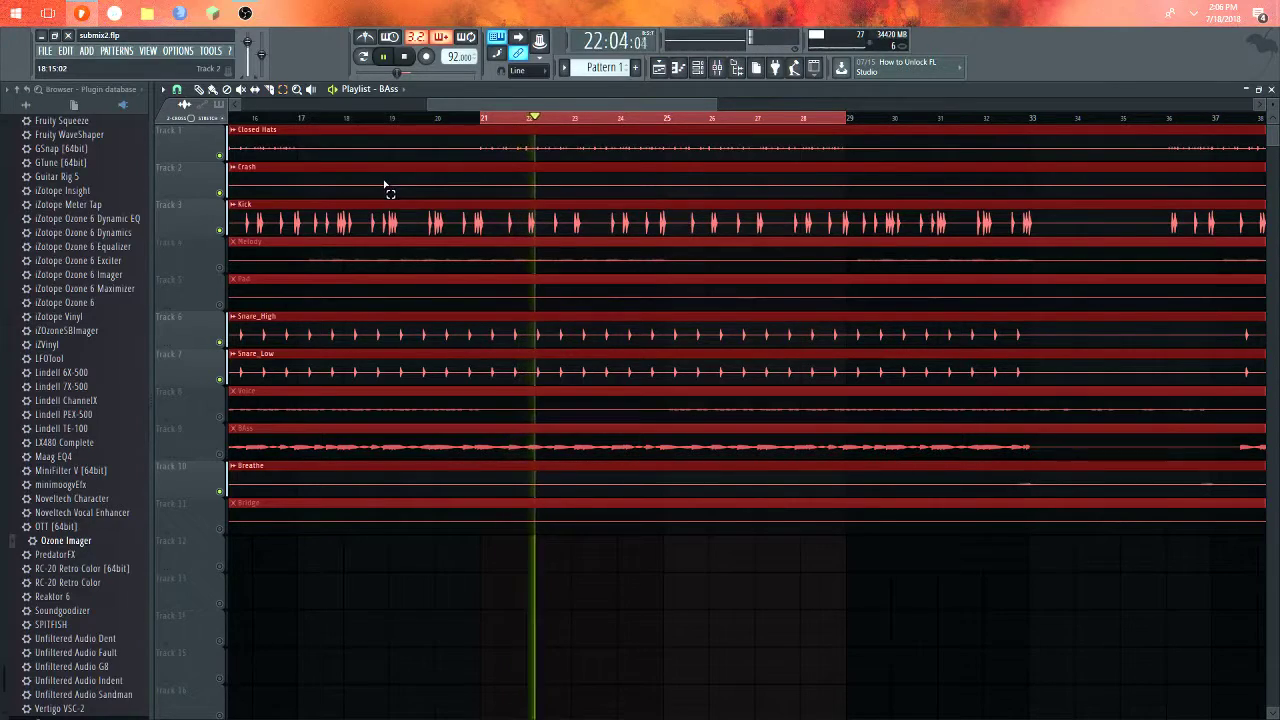
click(148, 51)
click(148, 51)
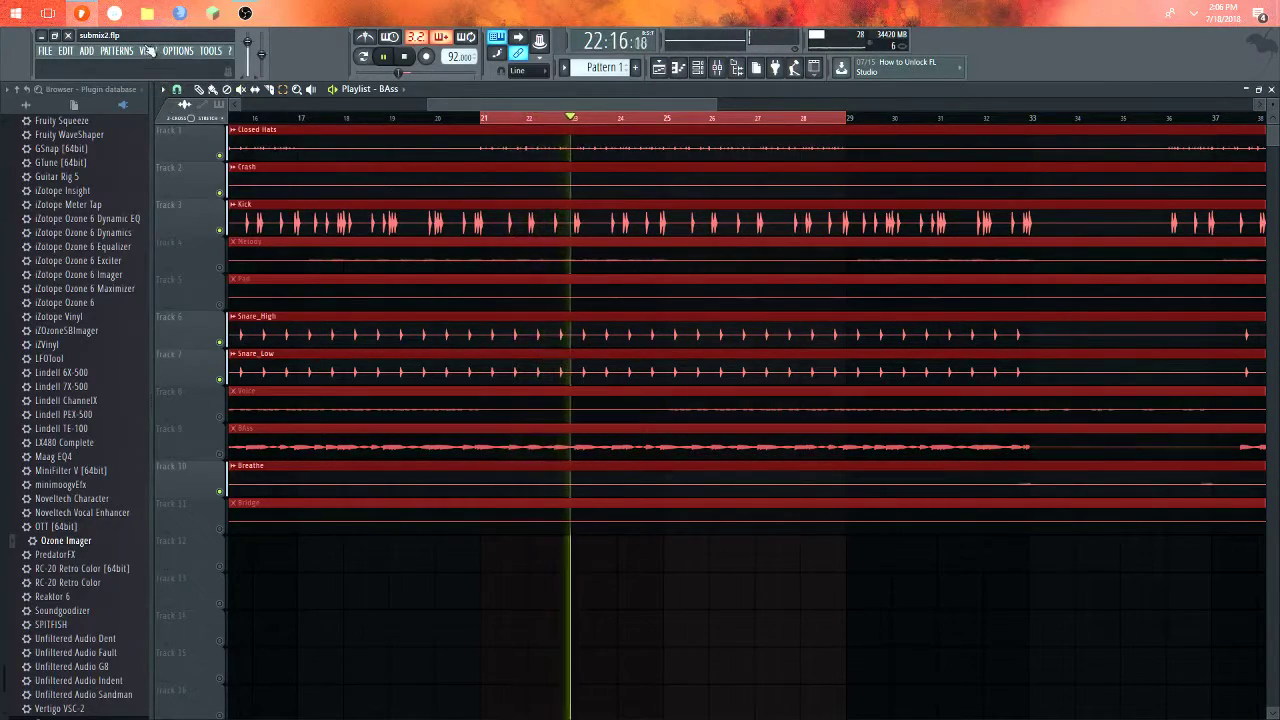
click(148, 51)
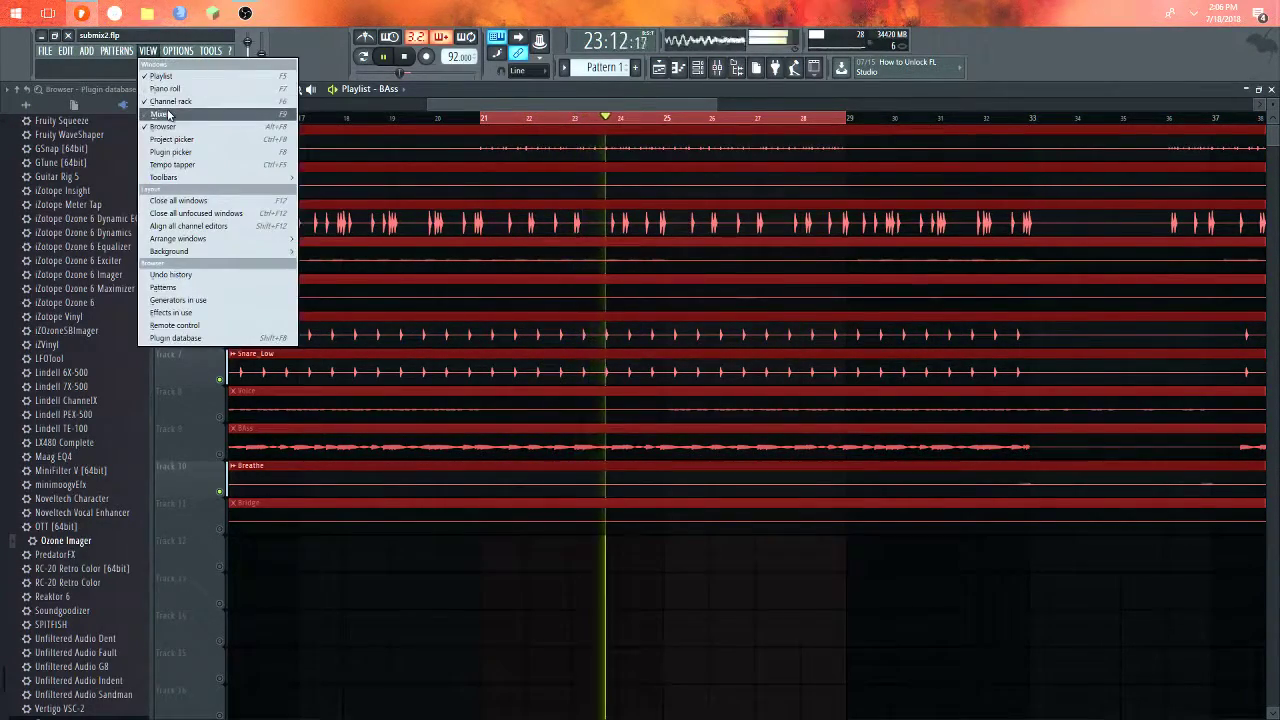
click(175, 113)
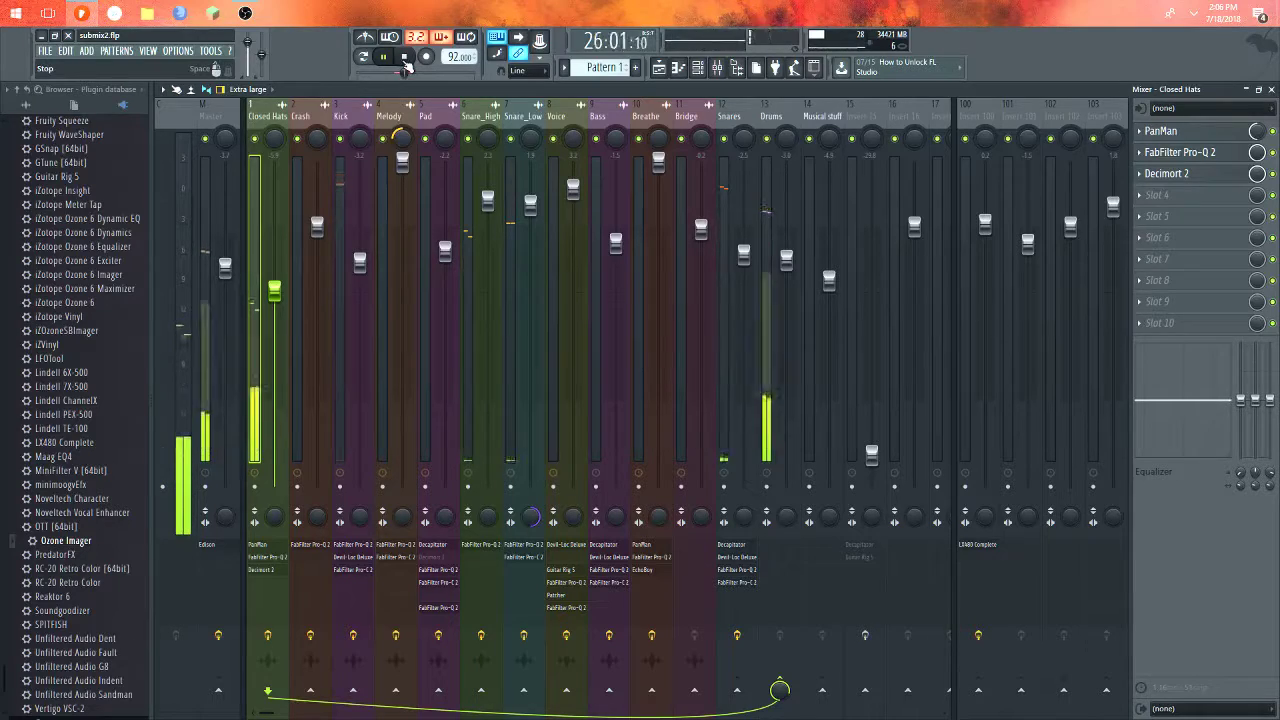
click(405, 60)
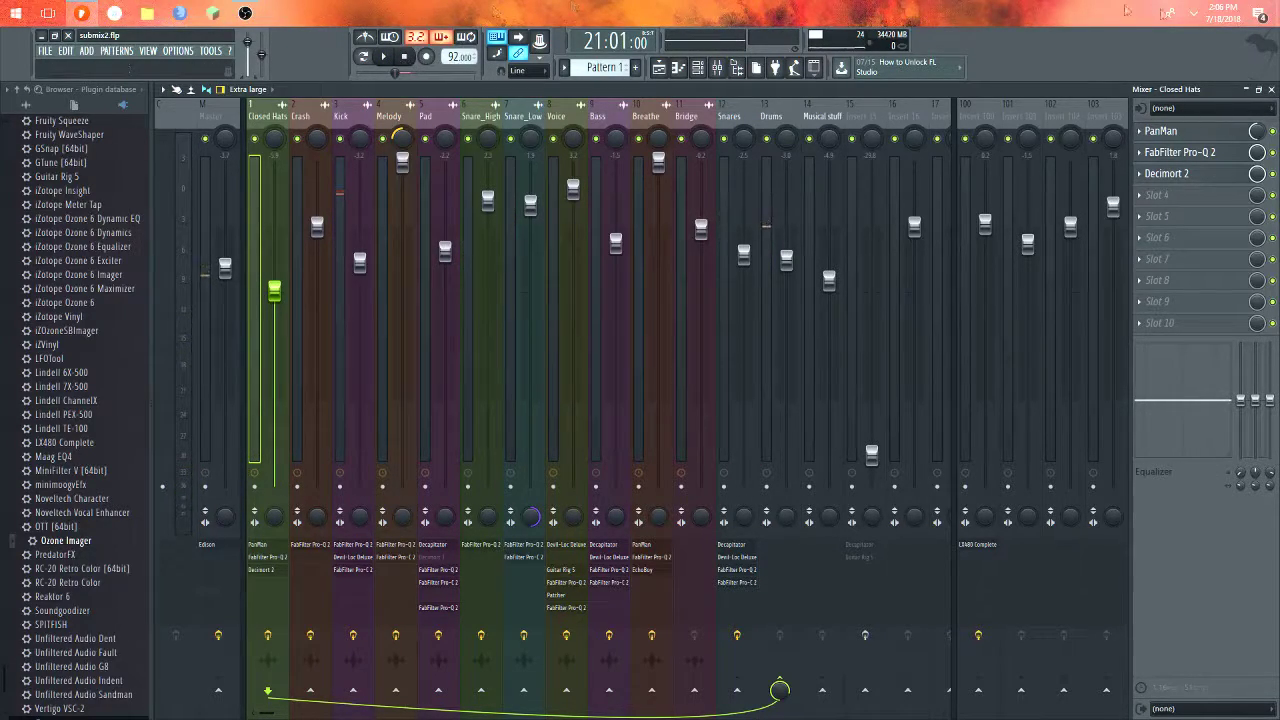
- Return from the mixer to the playlist and clear the time selection
key(F9)
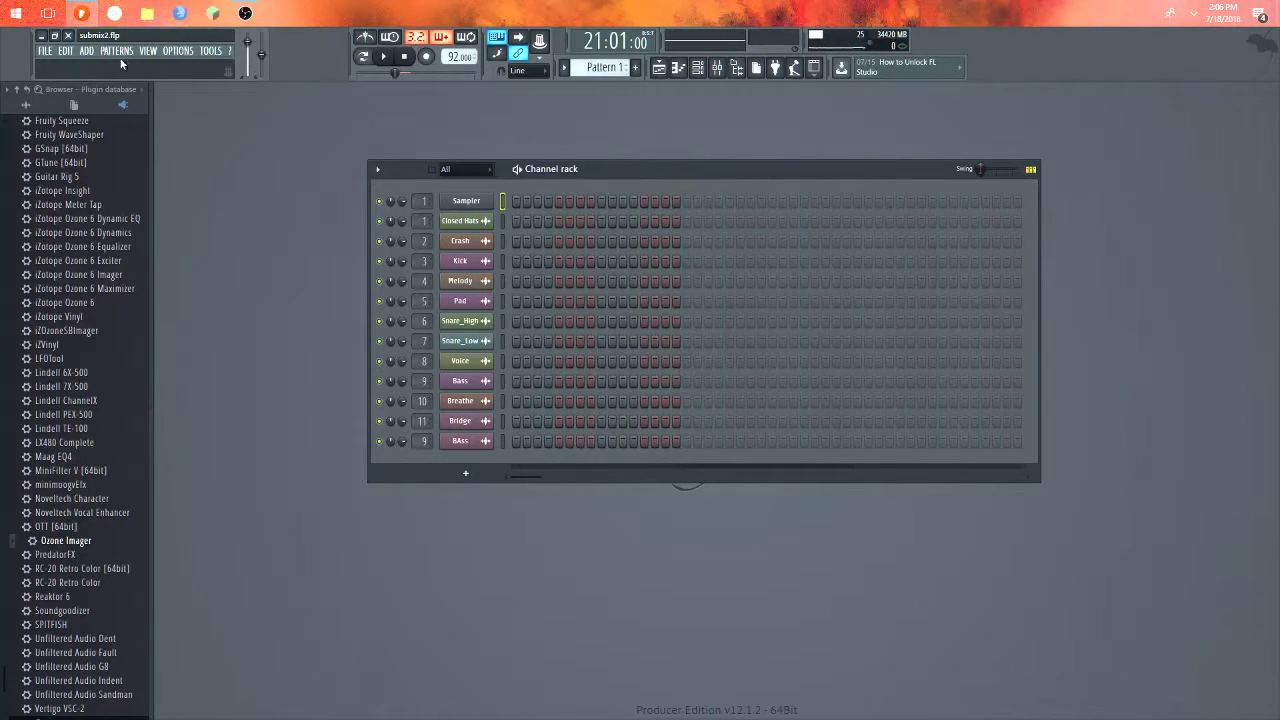
click(150, 51)
click(165, 78)
scroll(595, 322, down, 2)
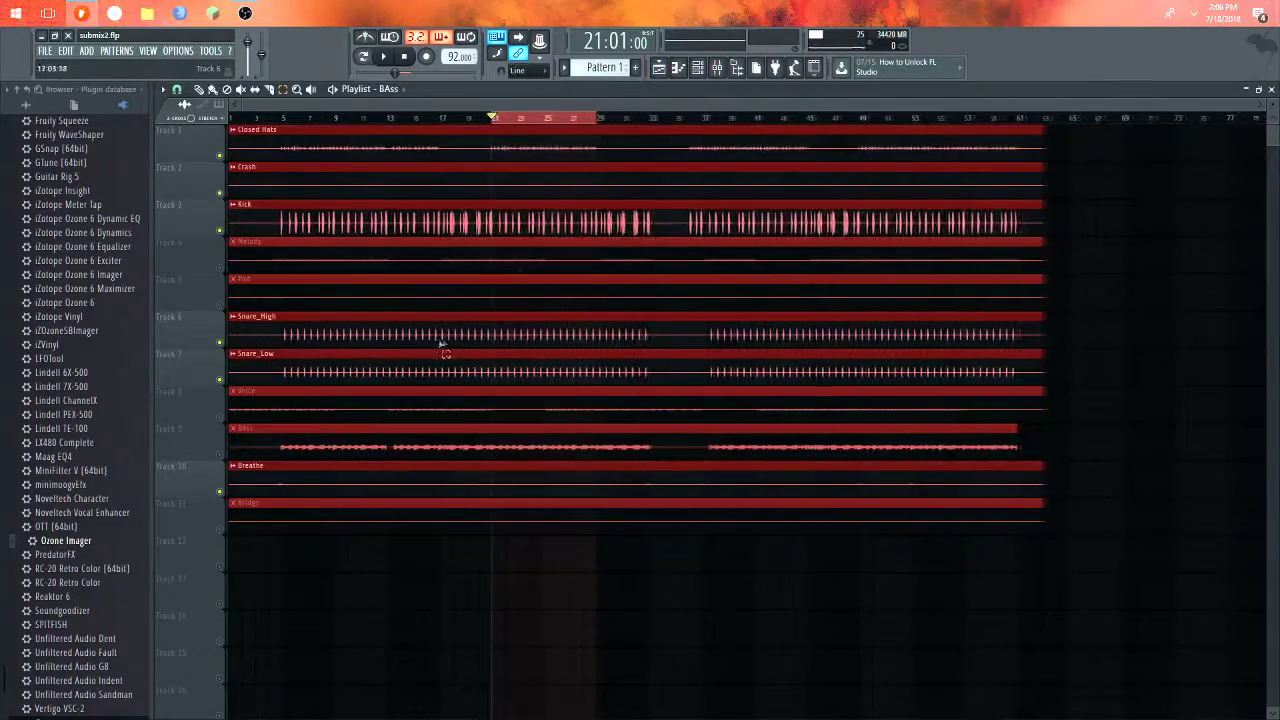
scroll(444, 461, up, 3)
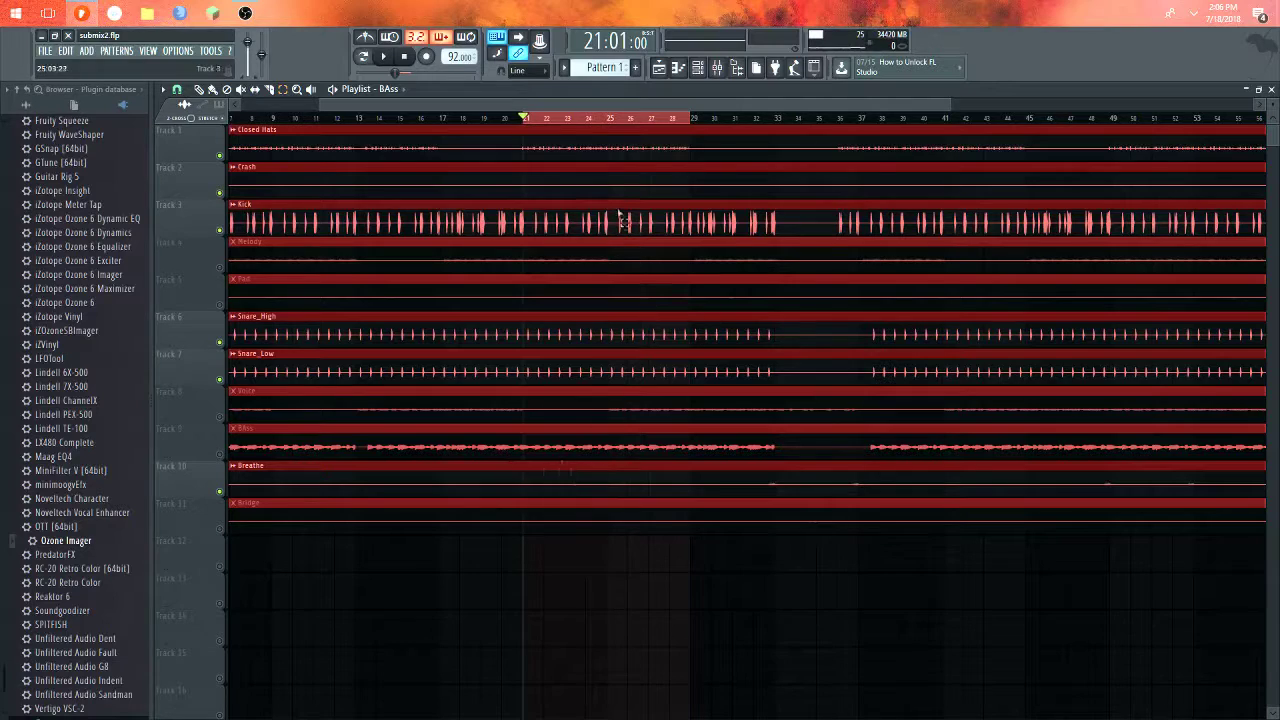
ctrl+click(566, 119)
scroll(350, 165, down, 2)
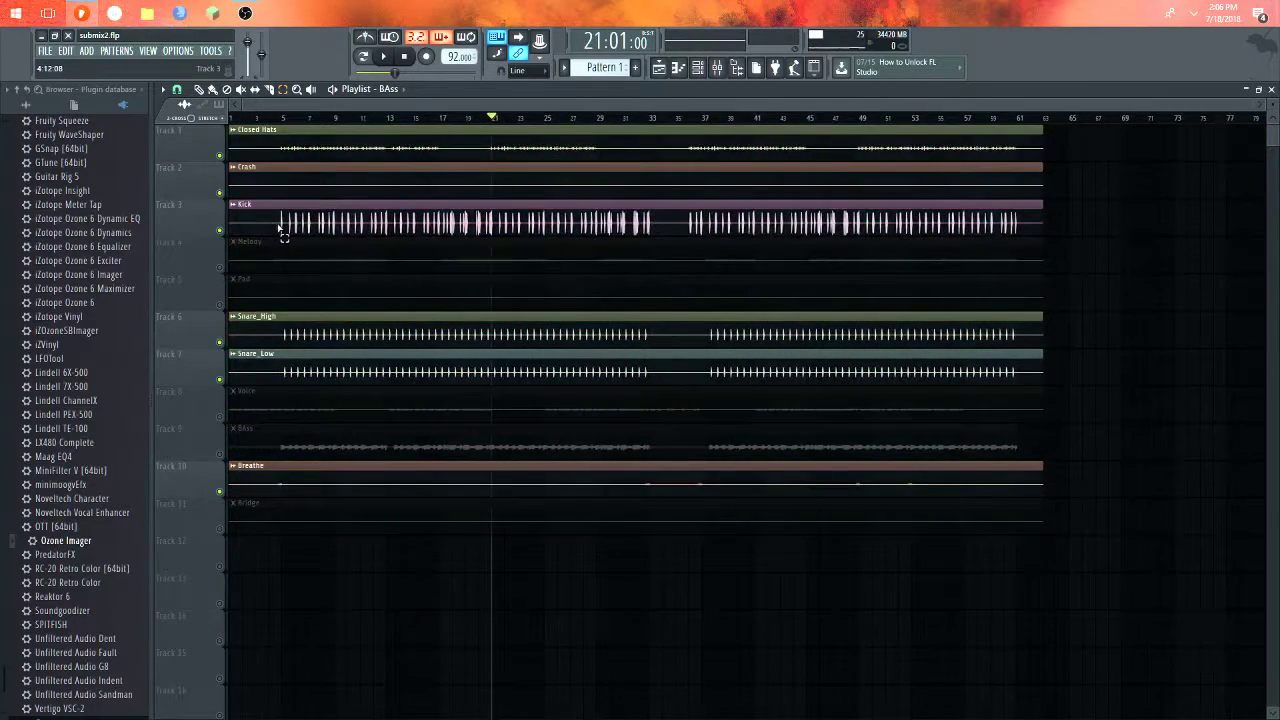
- Examine the active drum tracks along the playlist to find a section to loop
scroll(274, 230, up, 3)
scroll(268, 226, up, 3)
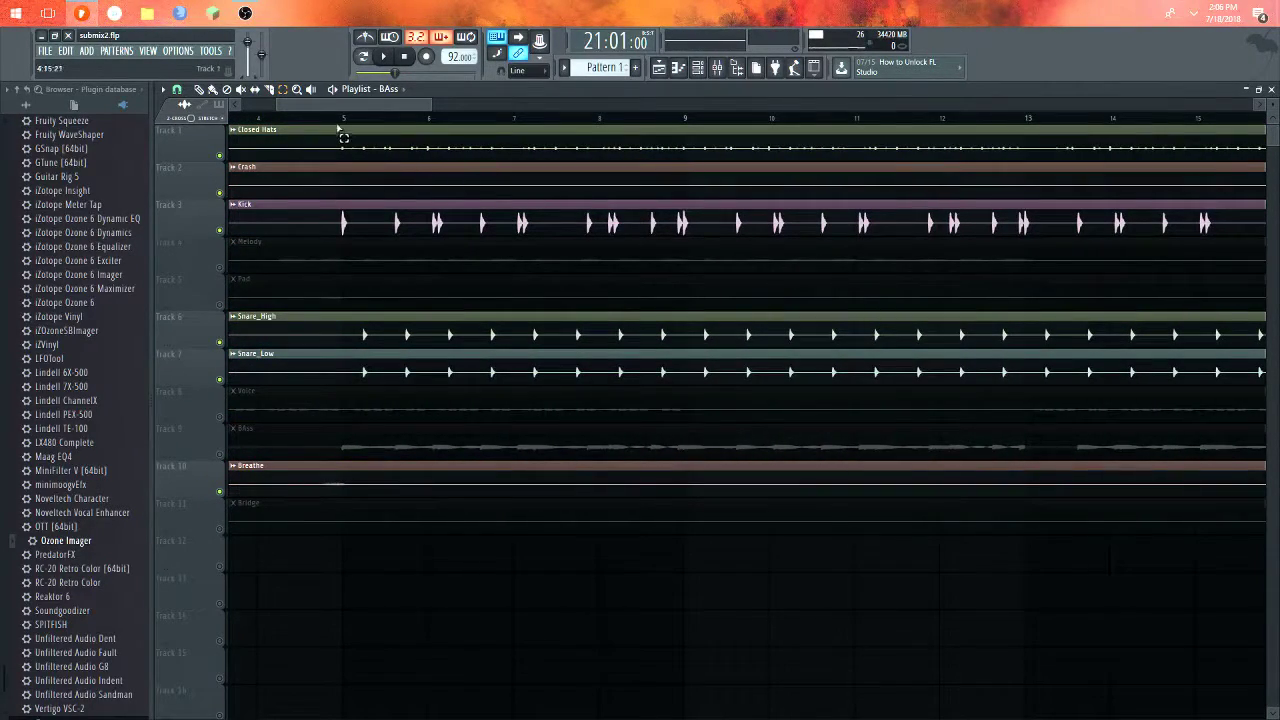
click(564, 140)
scroll(338, 173, down, 2)
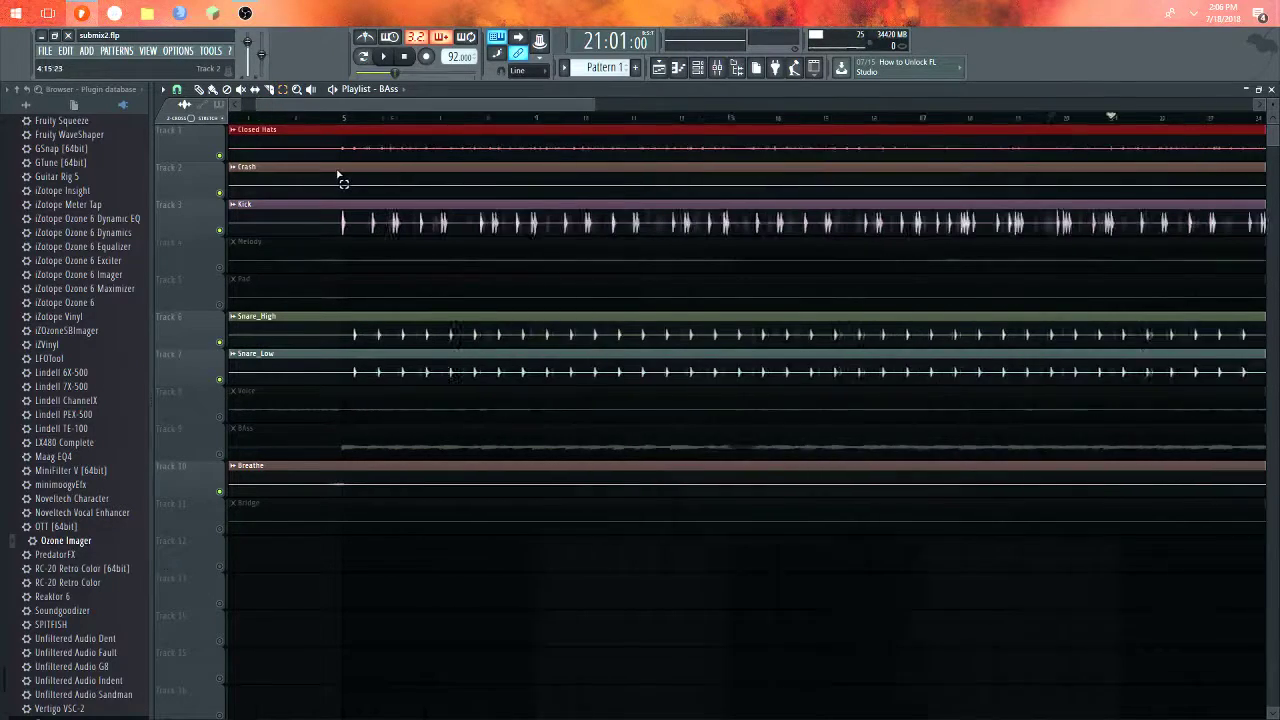
scroll(338, 173, down, 1)
click(394, 551)
scroll(815, 348, down, 1)
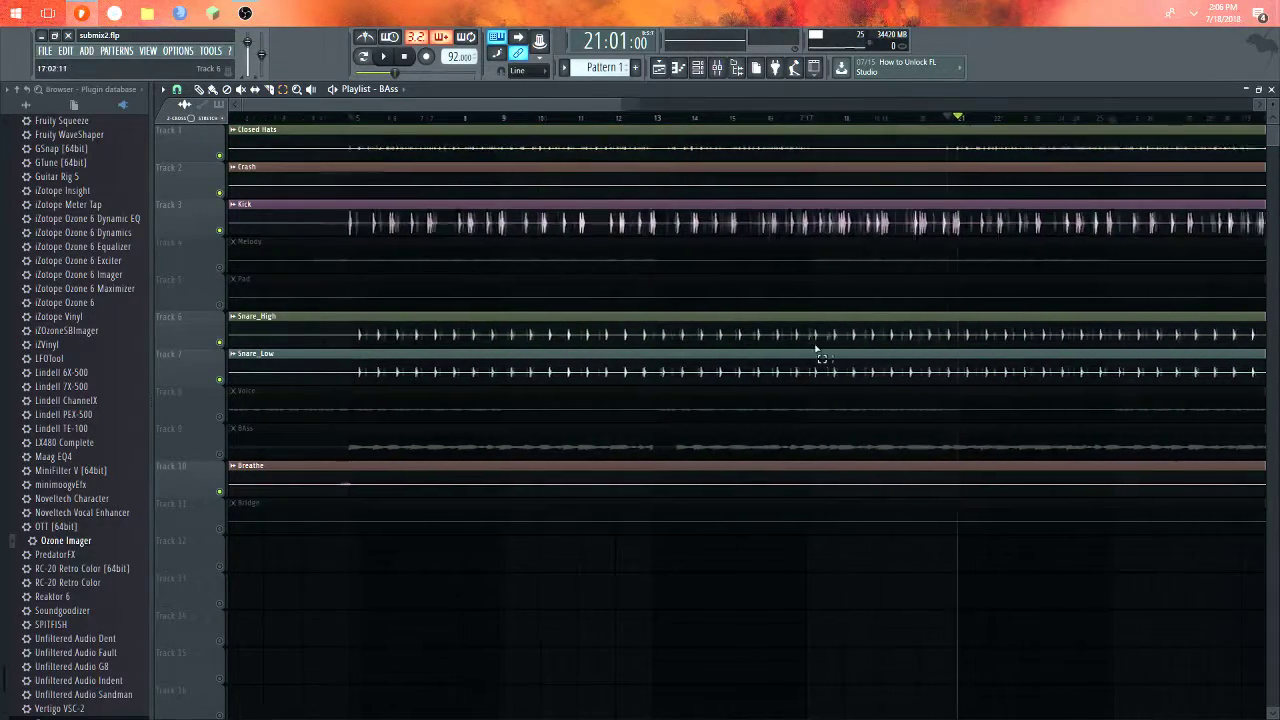
scroll(1023, 487, right, 8)
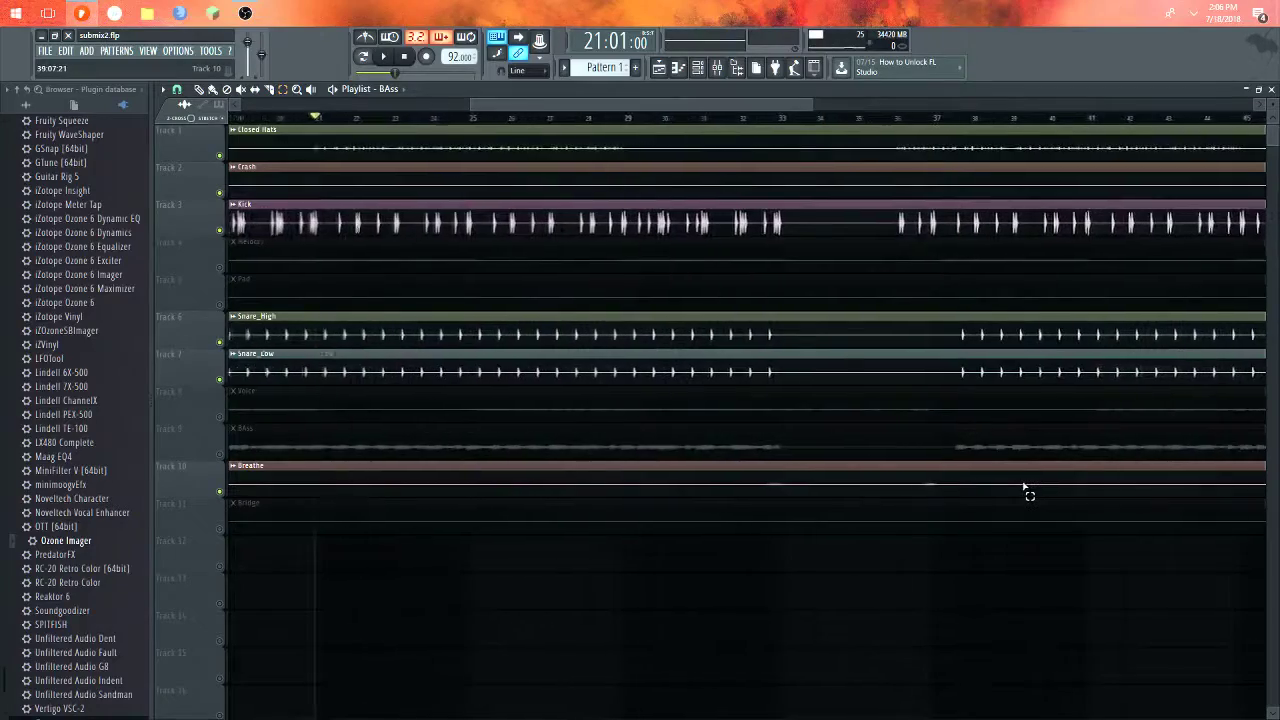
scroll(1028, 491, down, 3)
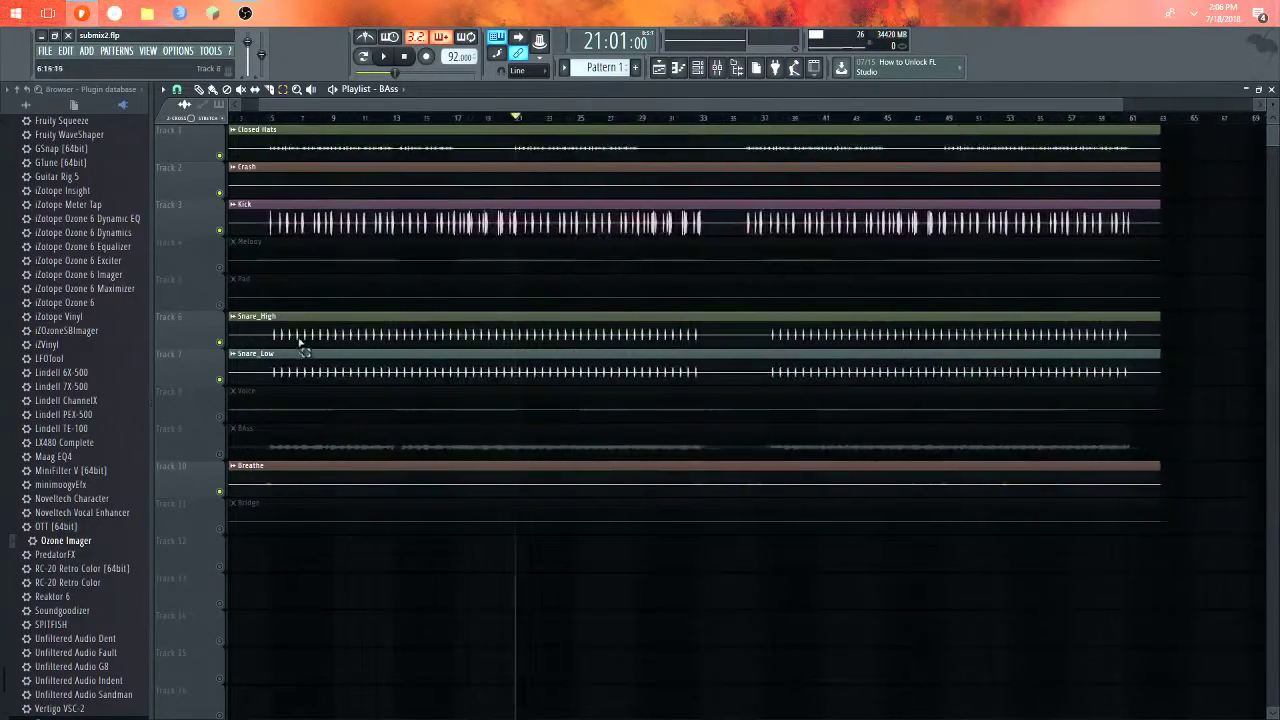
scroll(411, 141, up, 4)
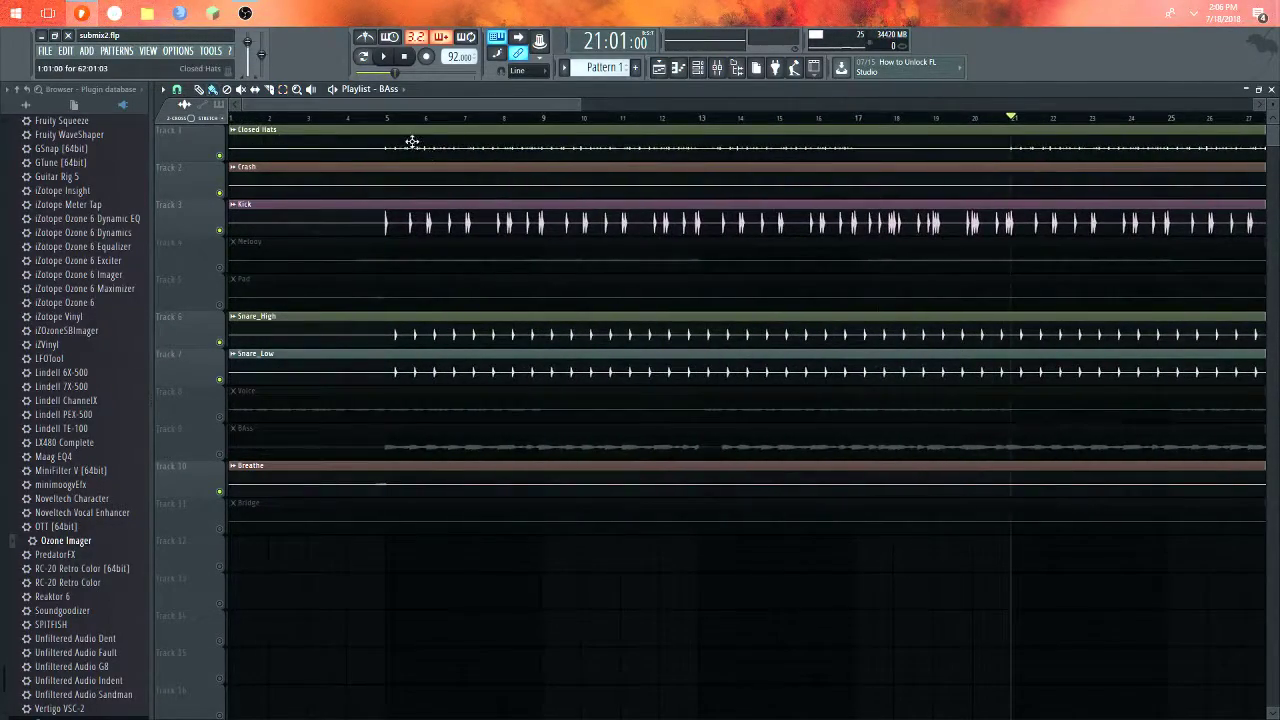
- Make a time selection from bar 5 to bar 17 in the playlist and play it briefly
click(283, 90)
click(450, 129)
drag(390, 118, 857, 121)
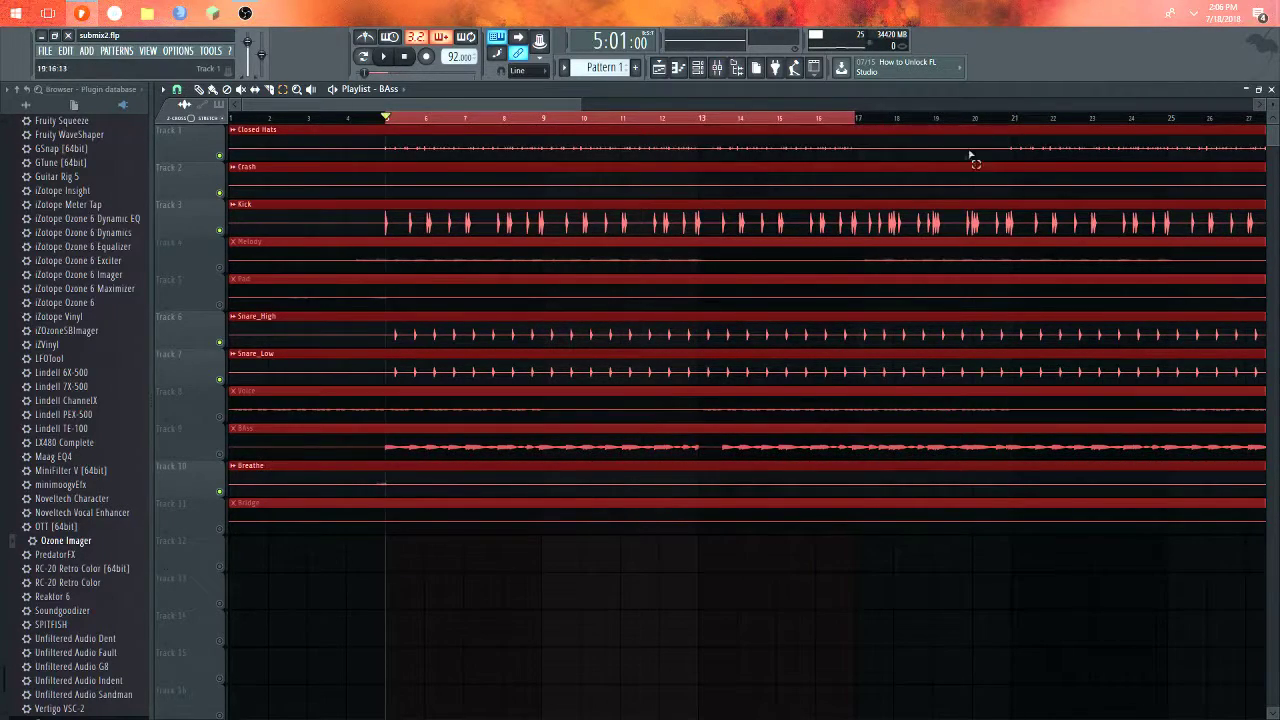
click(385, 58)
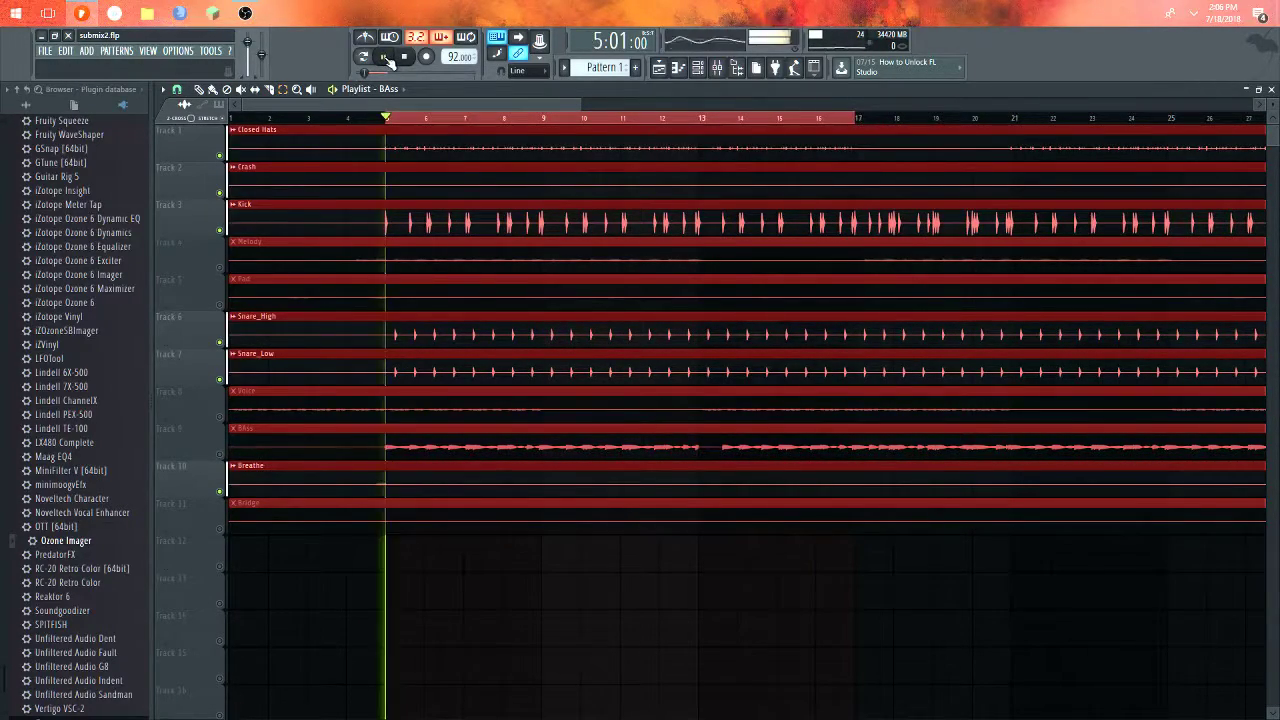
key(space)
- Show the mixer and open the FabFilter Pro-Q 2 equalizer on the Kick track
click(148, 50)
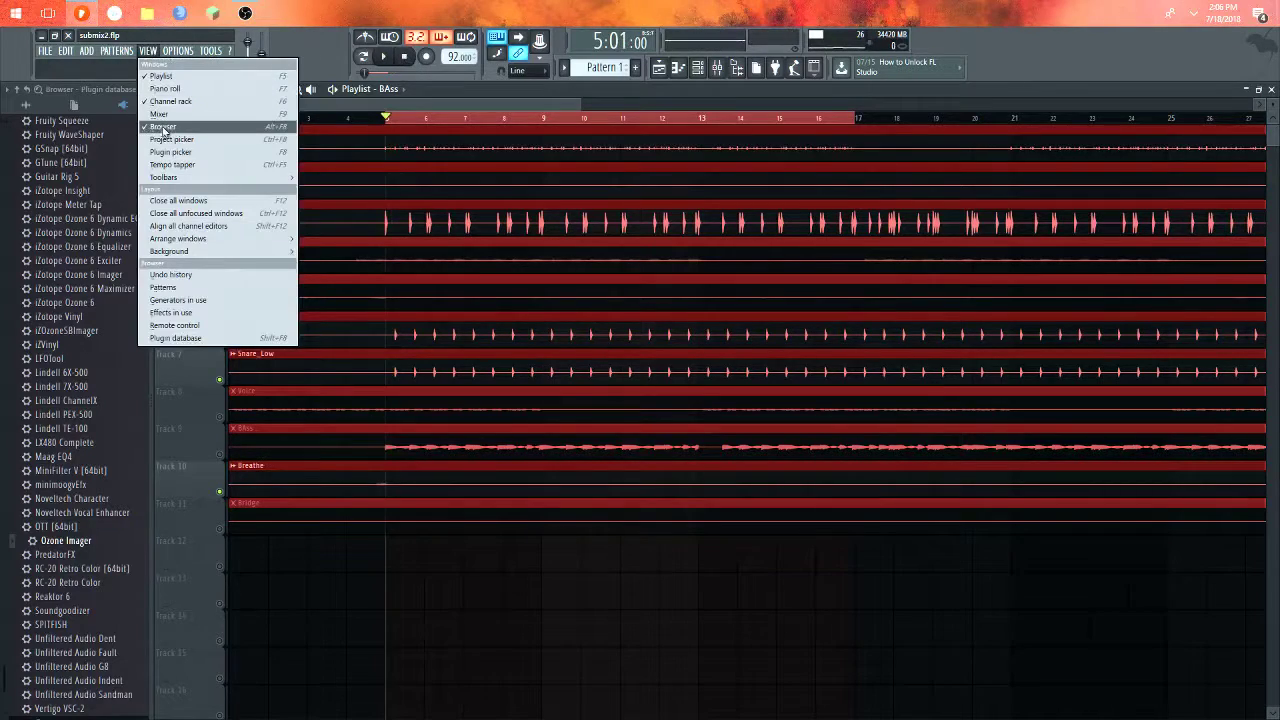
click(160, 114)
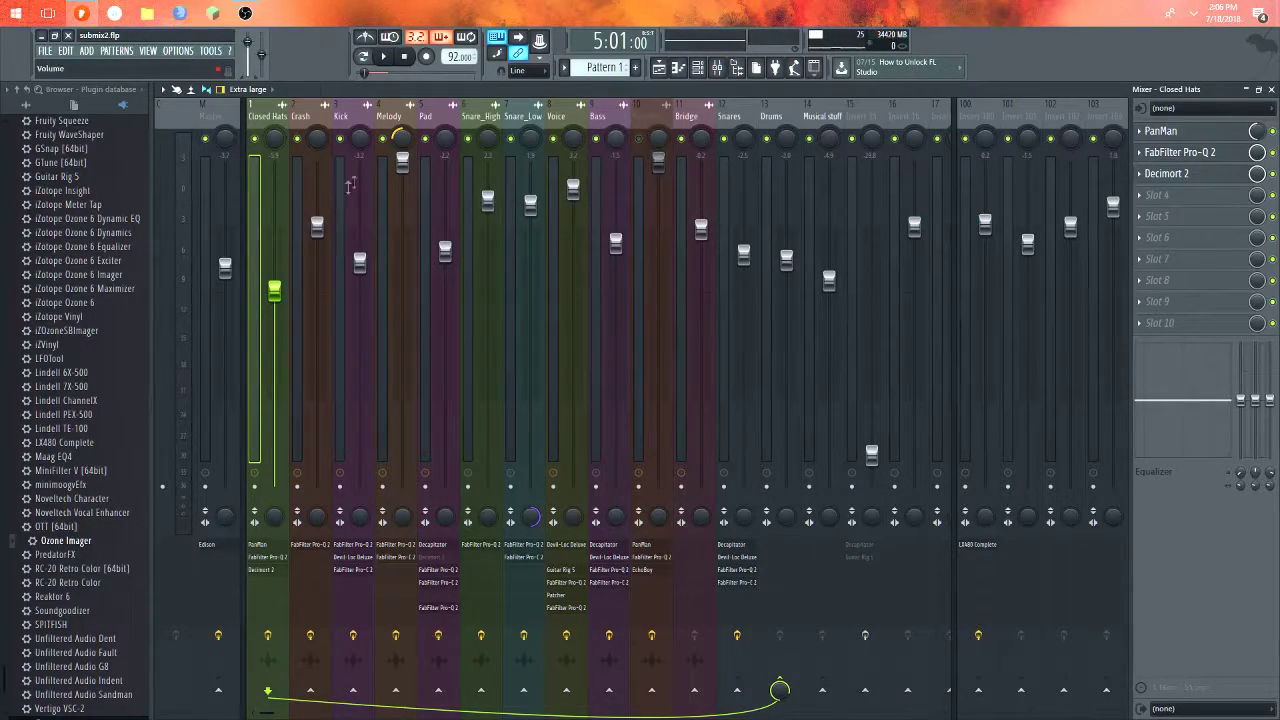
click(335, 228)
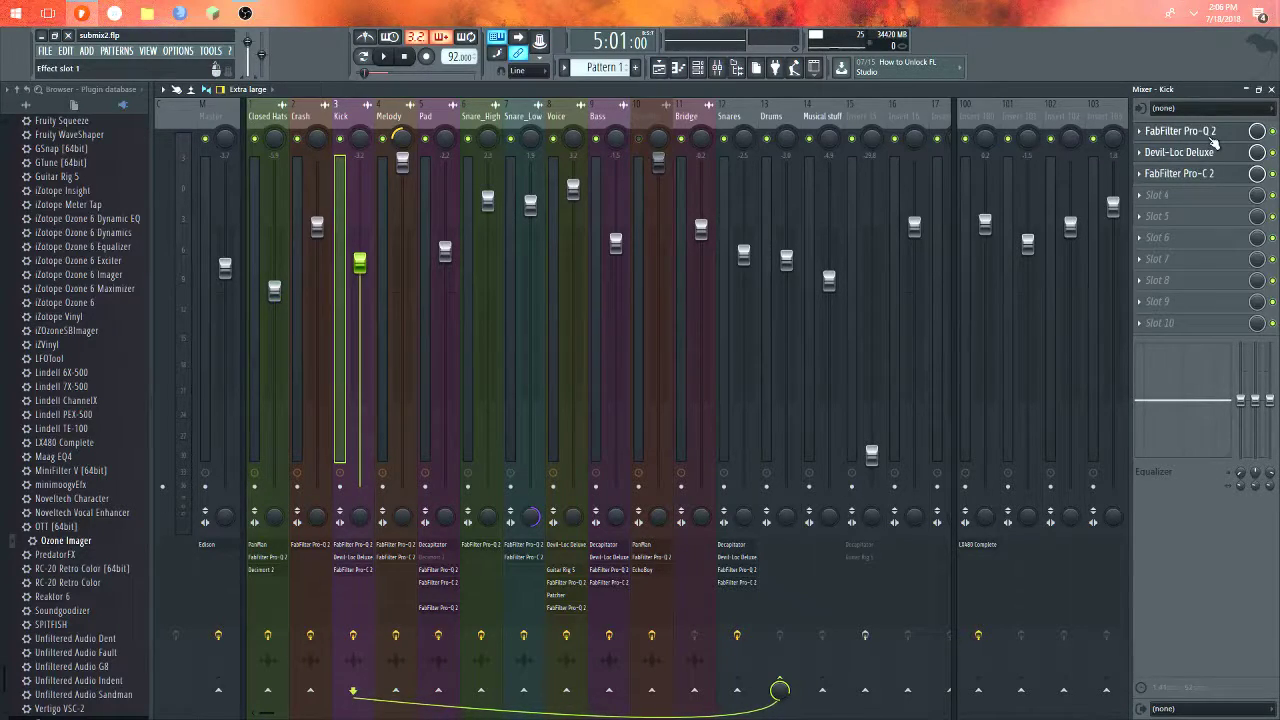
click(1180, 131)
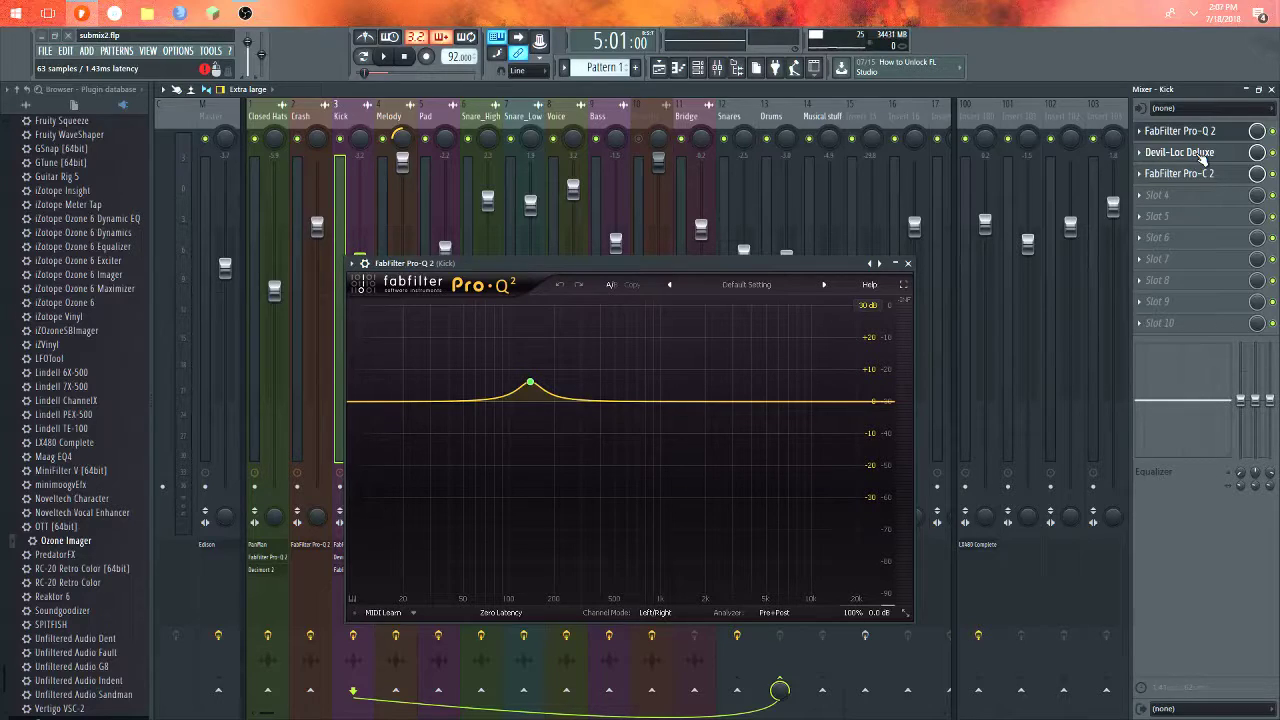
- Add a low shelf band to the Kick equalizer at 10 Hz with about -13 dB gain, and set its Q to 0.860
drag(355, 405, 358, 425)
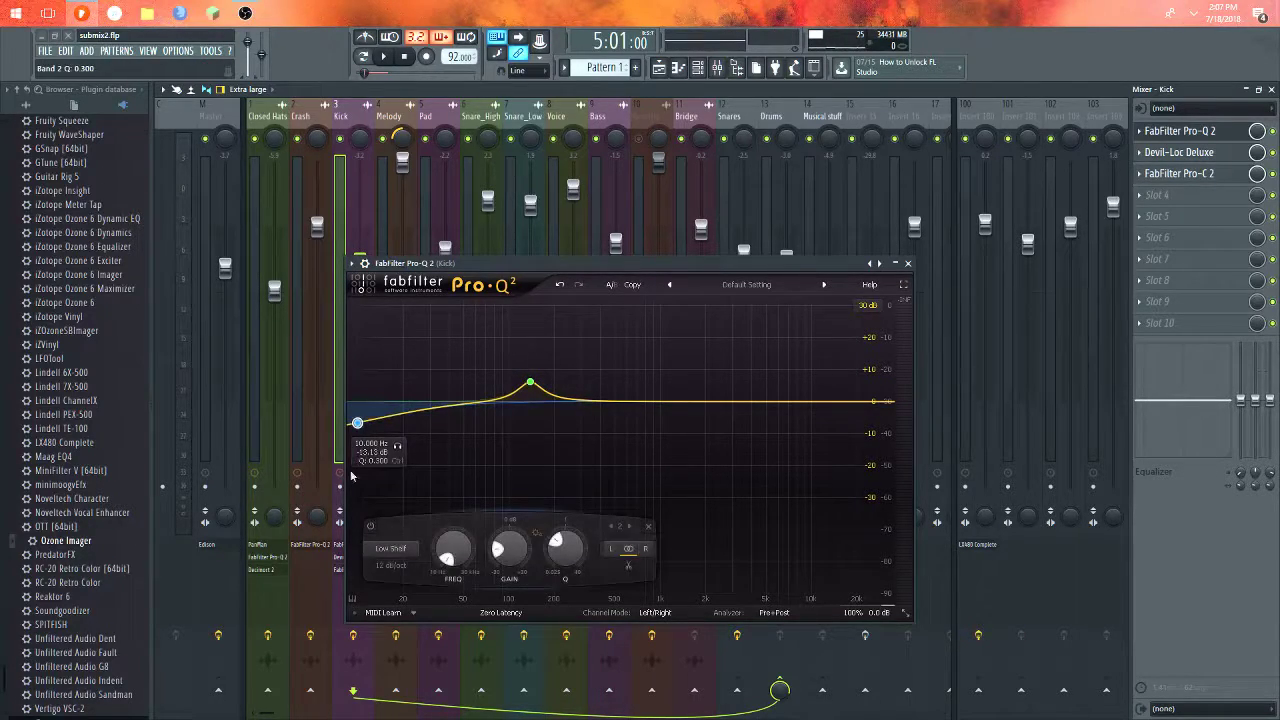
drag(566, 547, 565, 537)
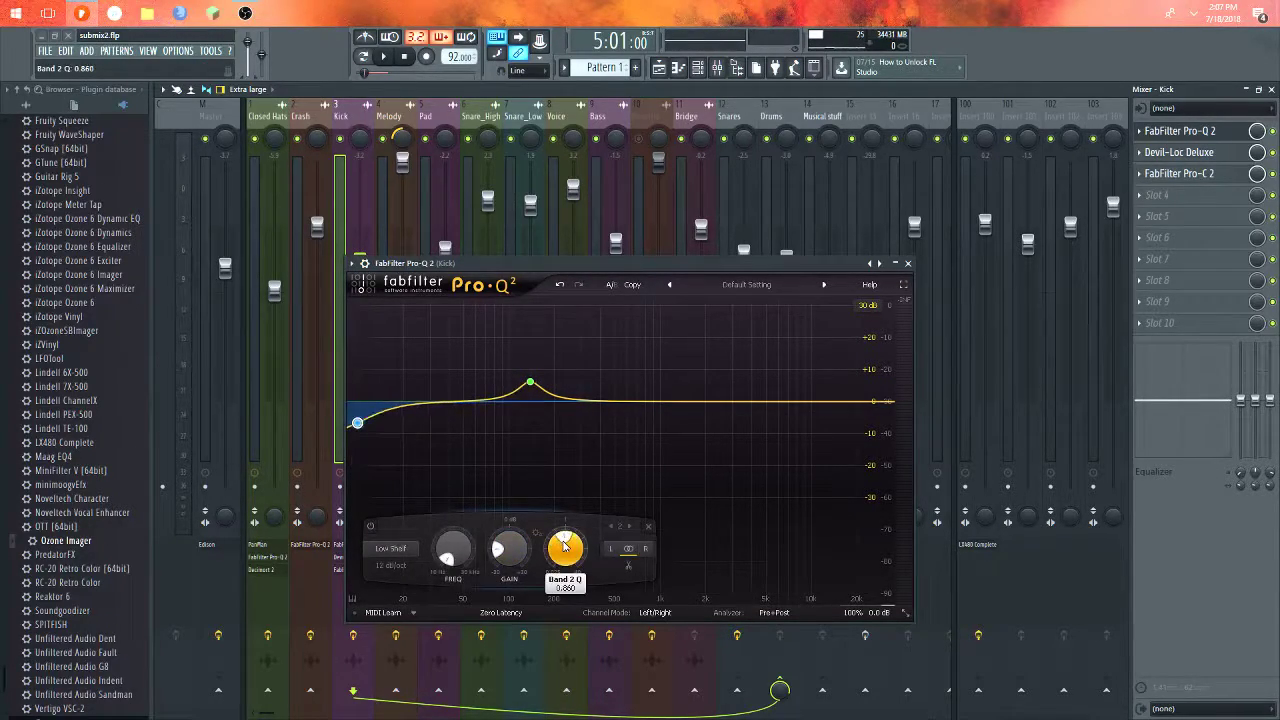
- Change the low band of the Kick equalizer to a Low Cut with a 24 dB/oct slope
click(395, 567)
click(396, 567)
click(402, 571)
click(402, 592)
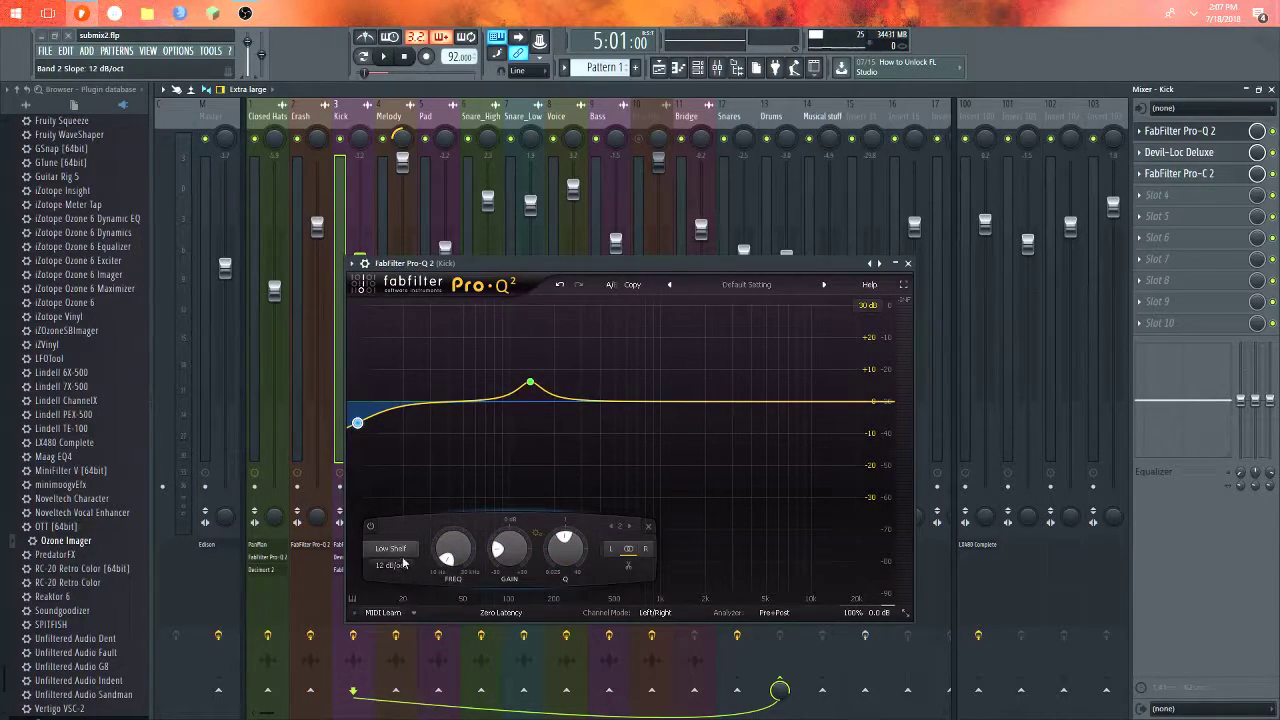
click(396, 566)
click(400, 626)
click(390, 548)
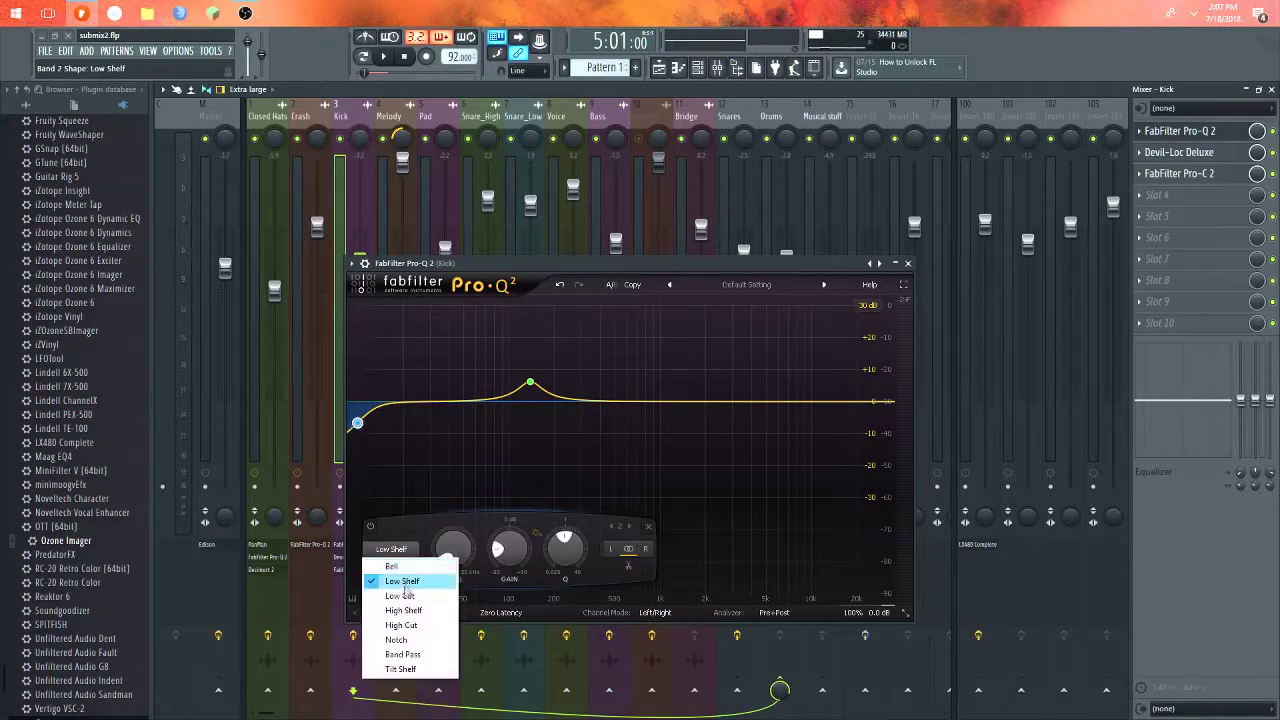
click(400, 597)
- Set the low cut's frequency to 21.984 Hz and its Q to 0.998, and close the equalizer
scroll(457, 557, up, 3)
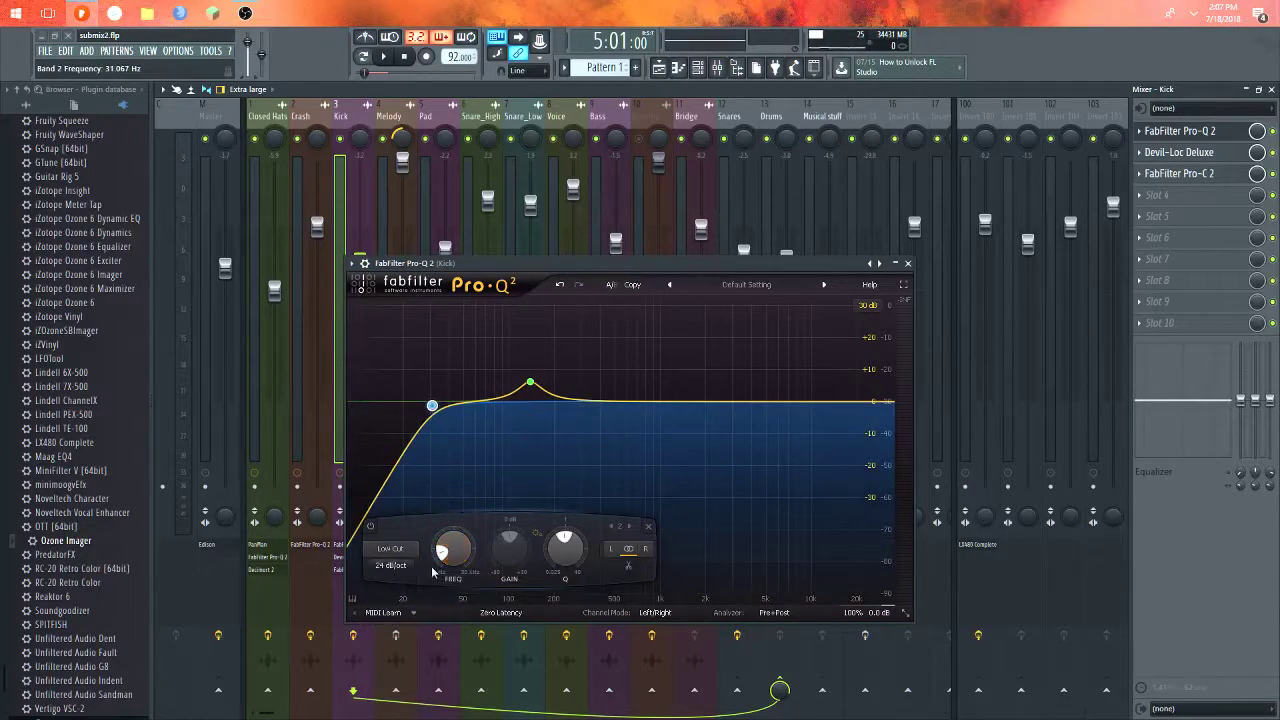
scroll(445, 557, down, 2)
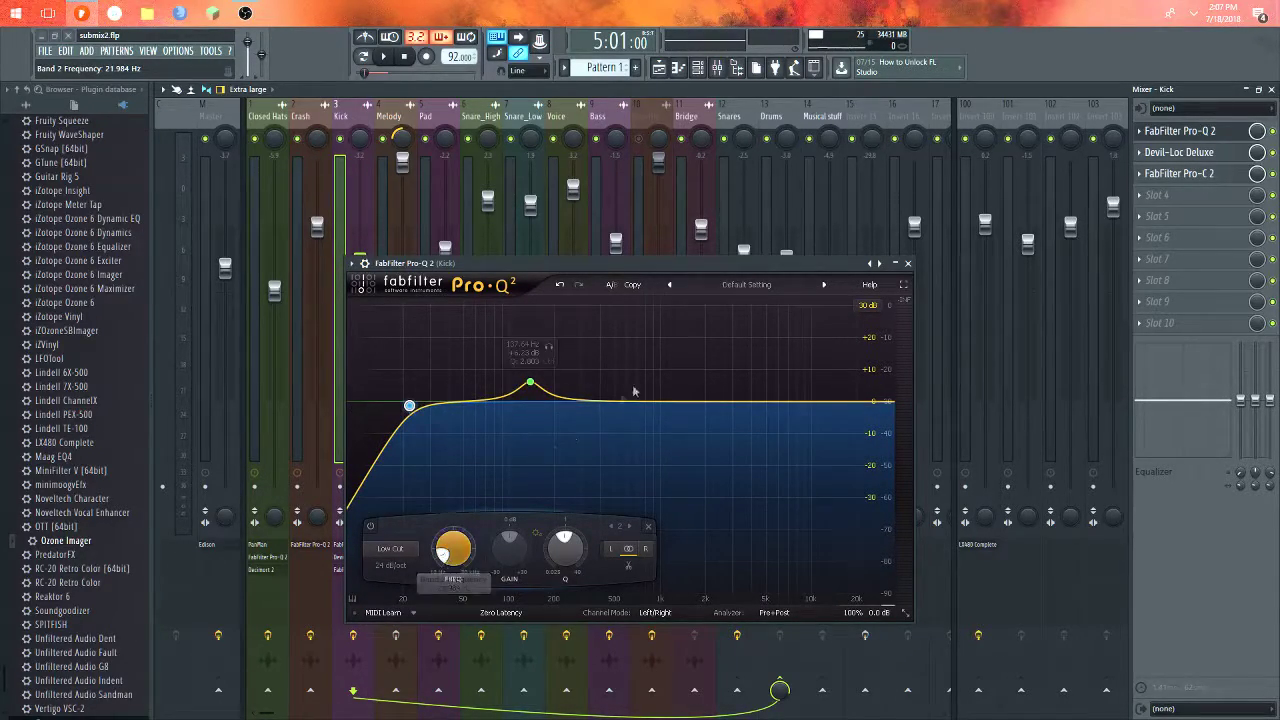
scroll(557, 558, up, 2)
scroll(557, 558, down, 1)
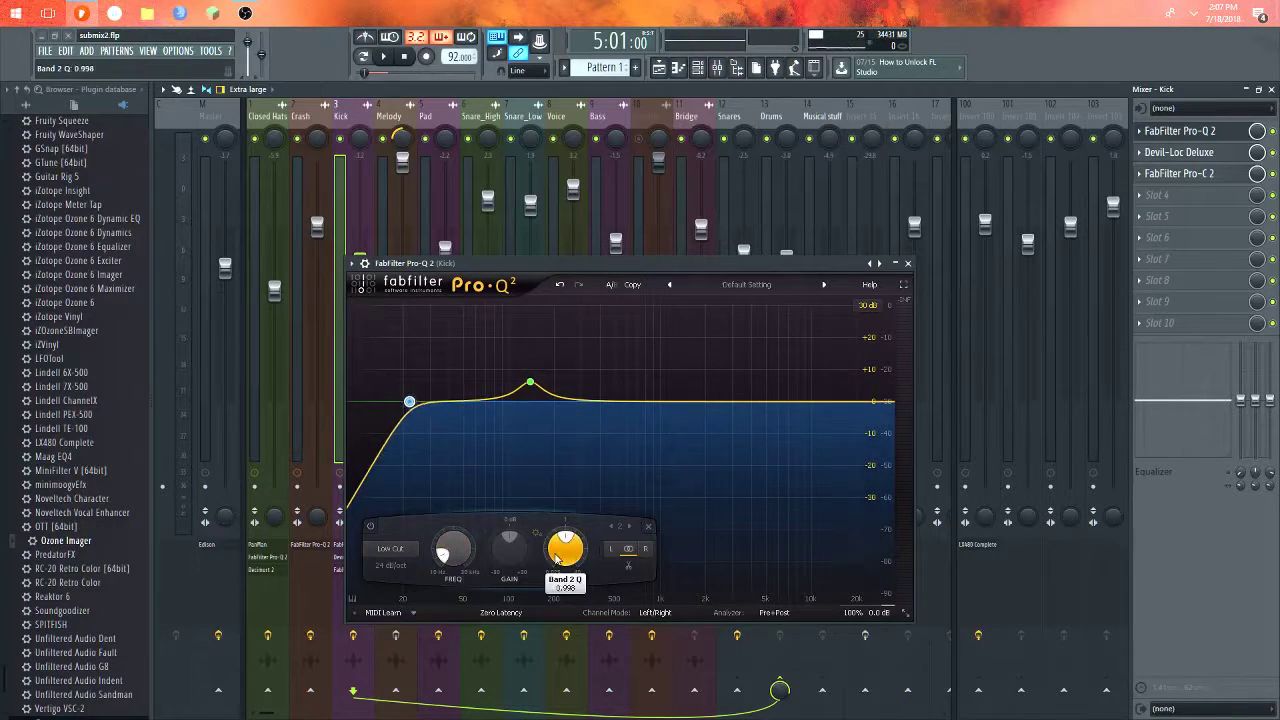
click(908, 264)
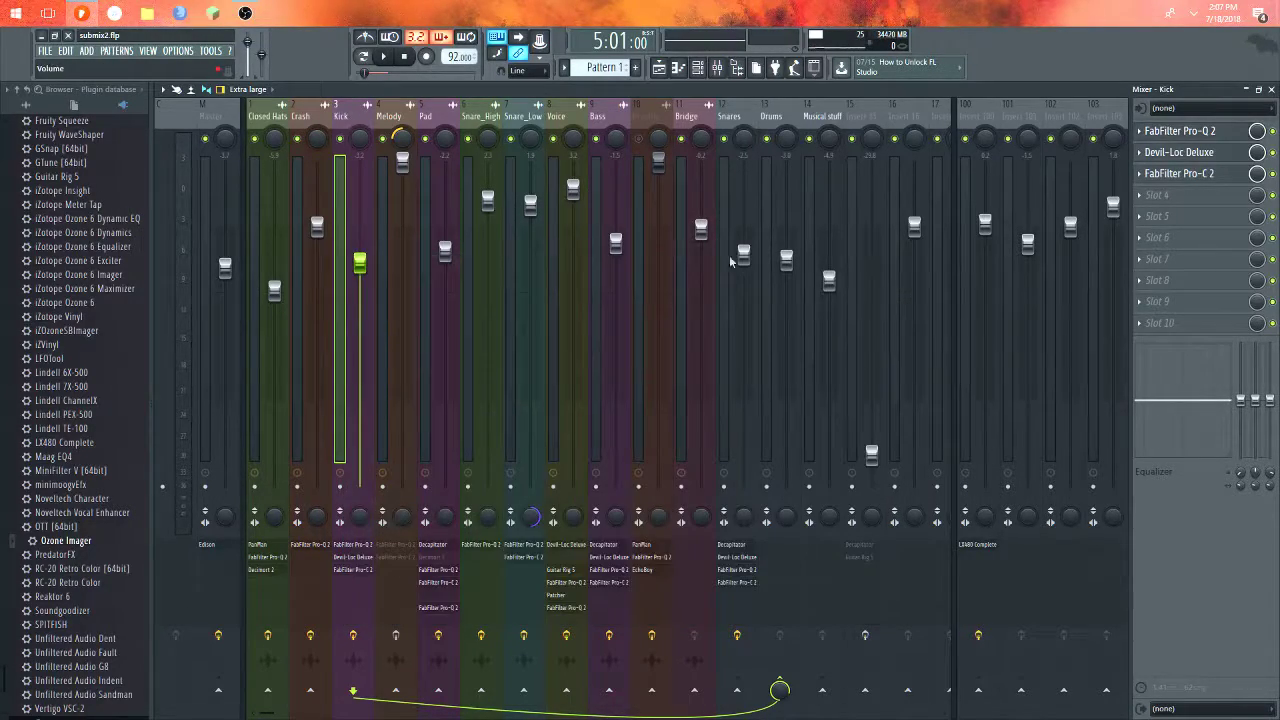
- Examine the Kick track's FabFilter Pro-Q 2 curve and its Devil-Loc Deluxe settings, closing each plugin
click(1192, 132)
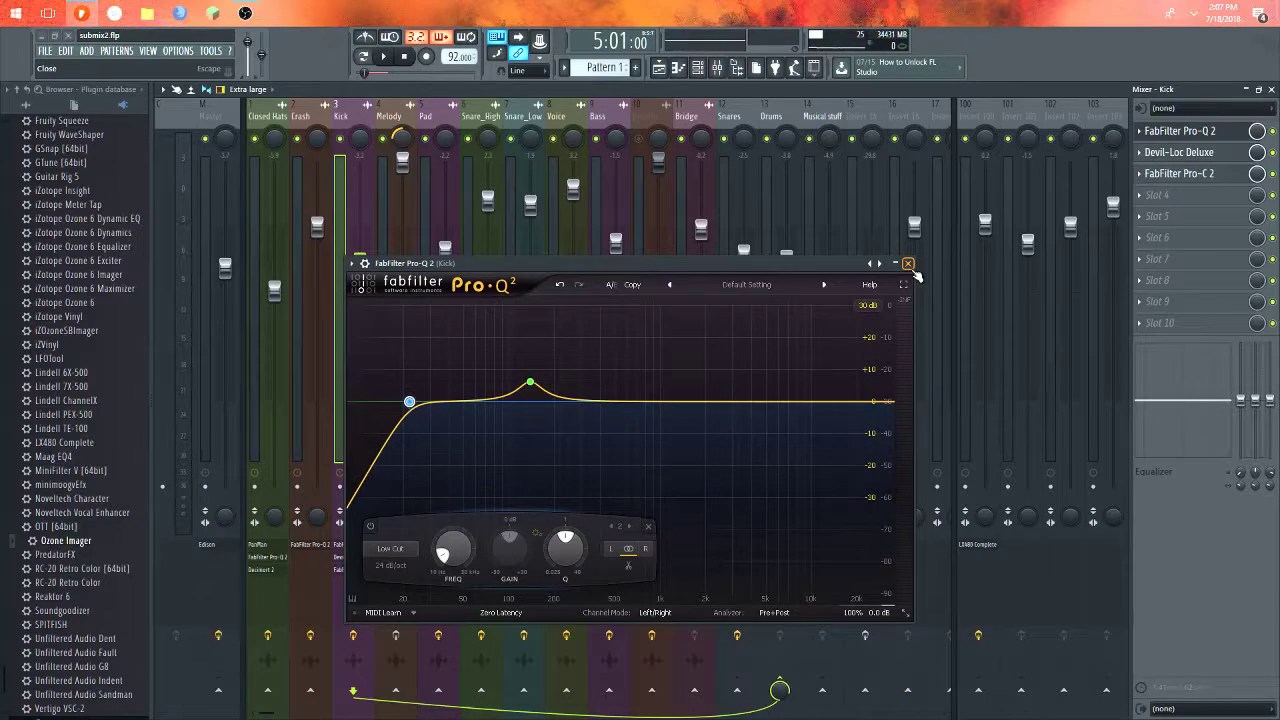
click(908, 265)
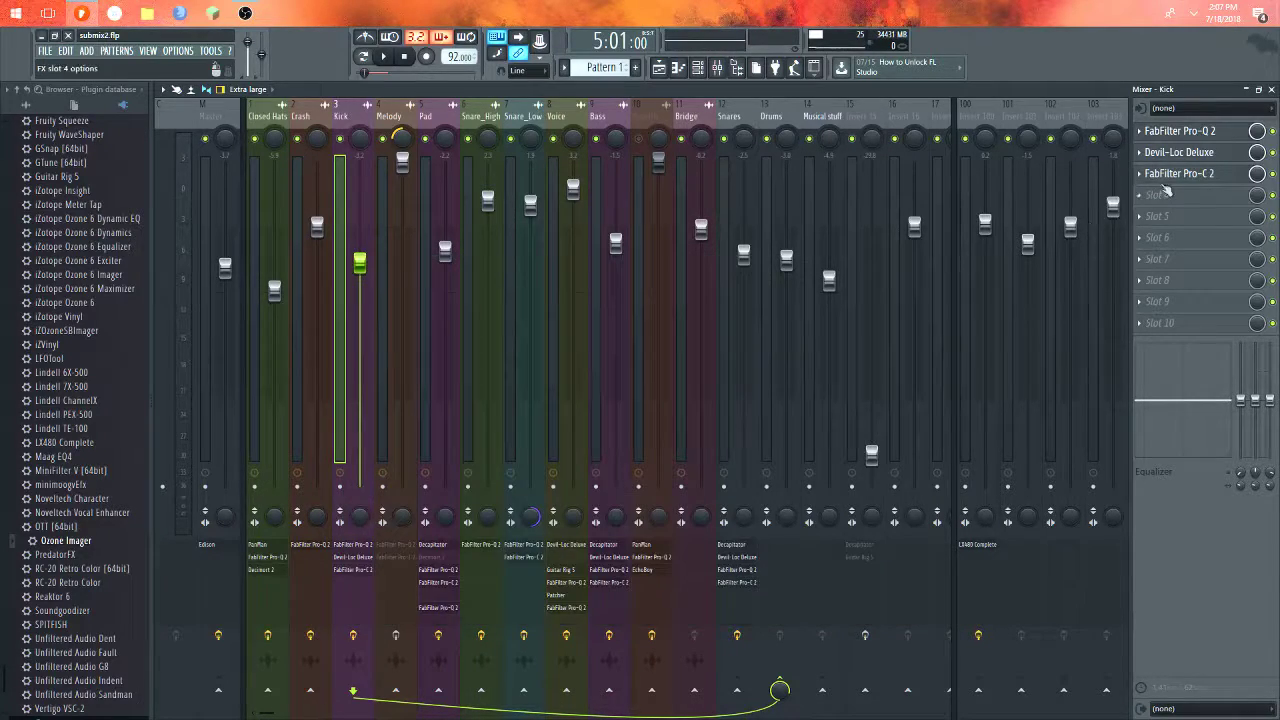
click(1178, 152)
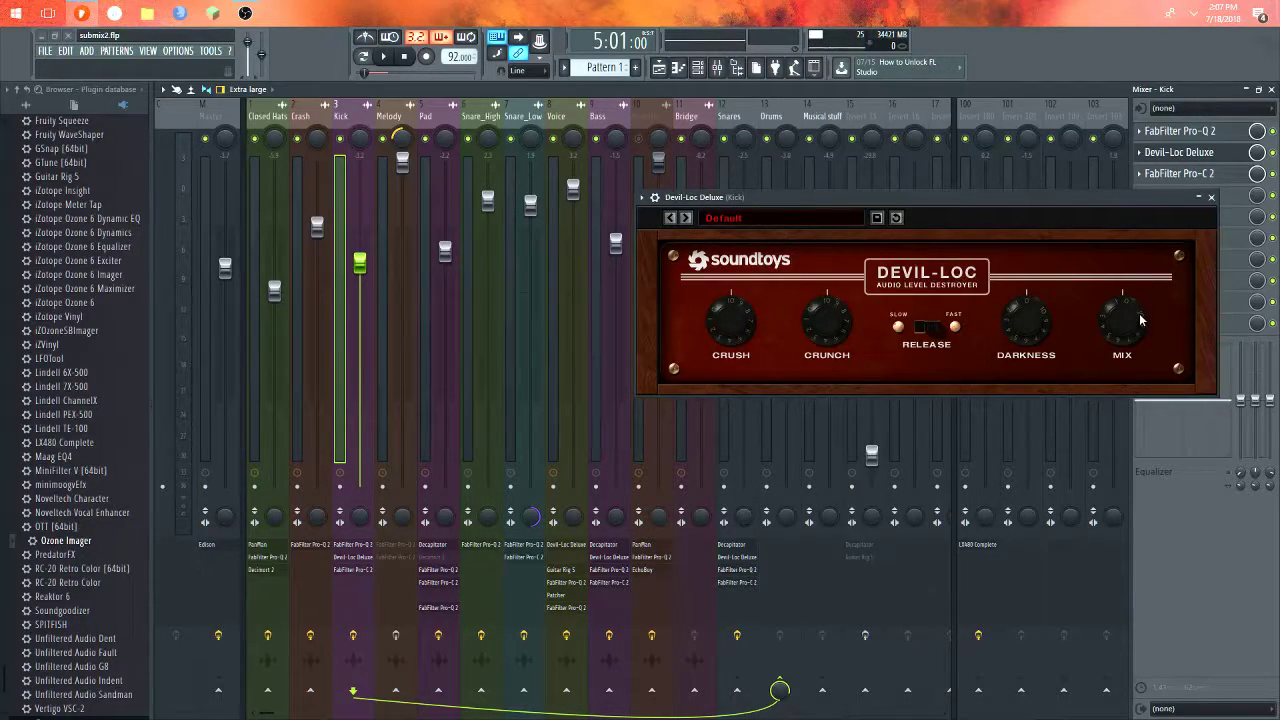
click(1211, 197)
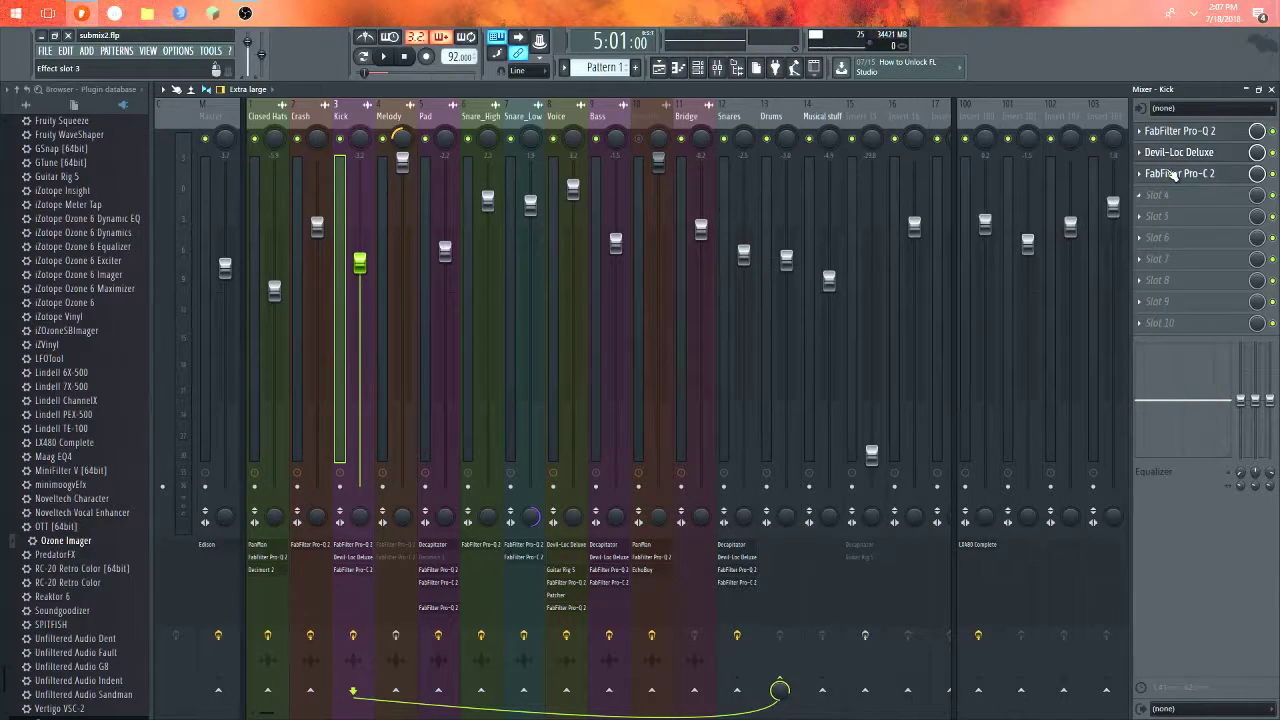
- Examine the Kick track's FabFilter Pro-C 2 compressor settings, close it, and postpone the pending Windows update
click(1180, 173)
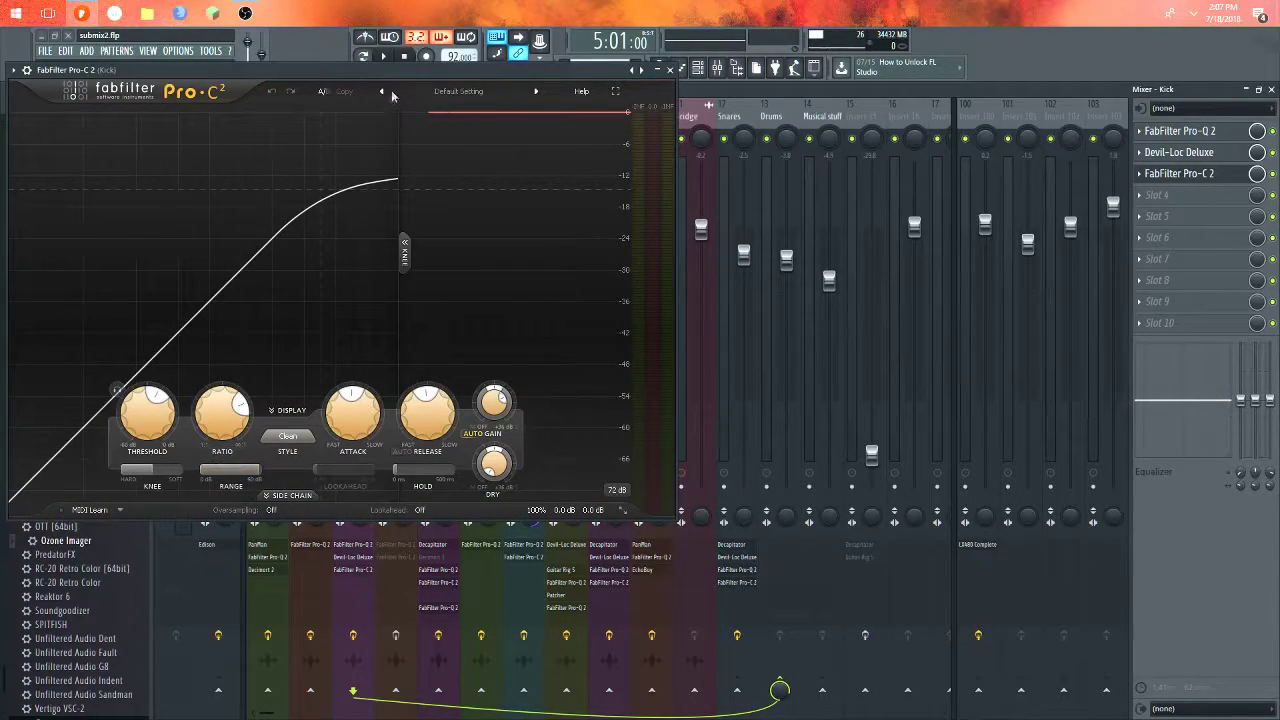
drag(54, 72, 329, 134)
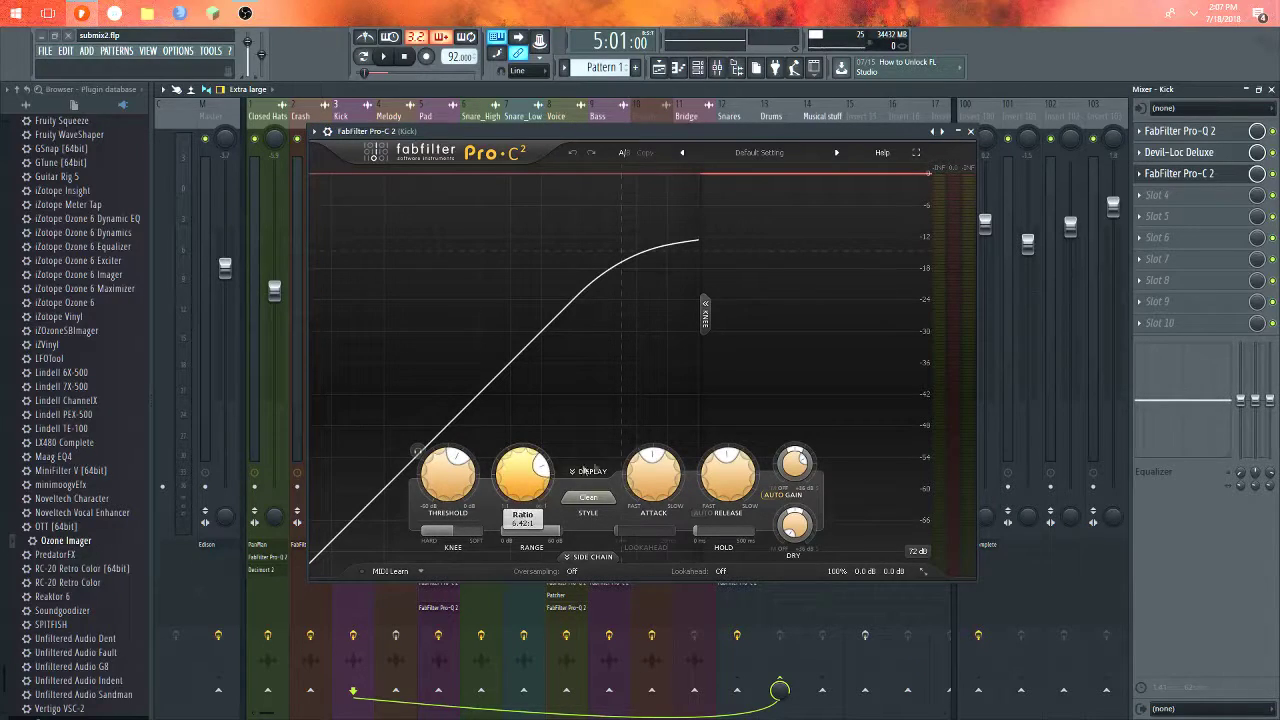
click(970, 132)
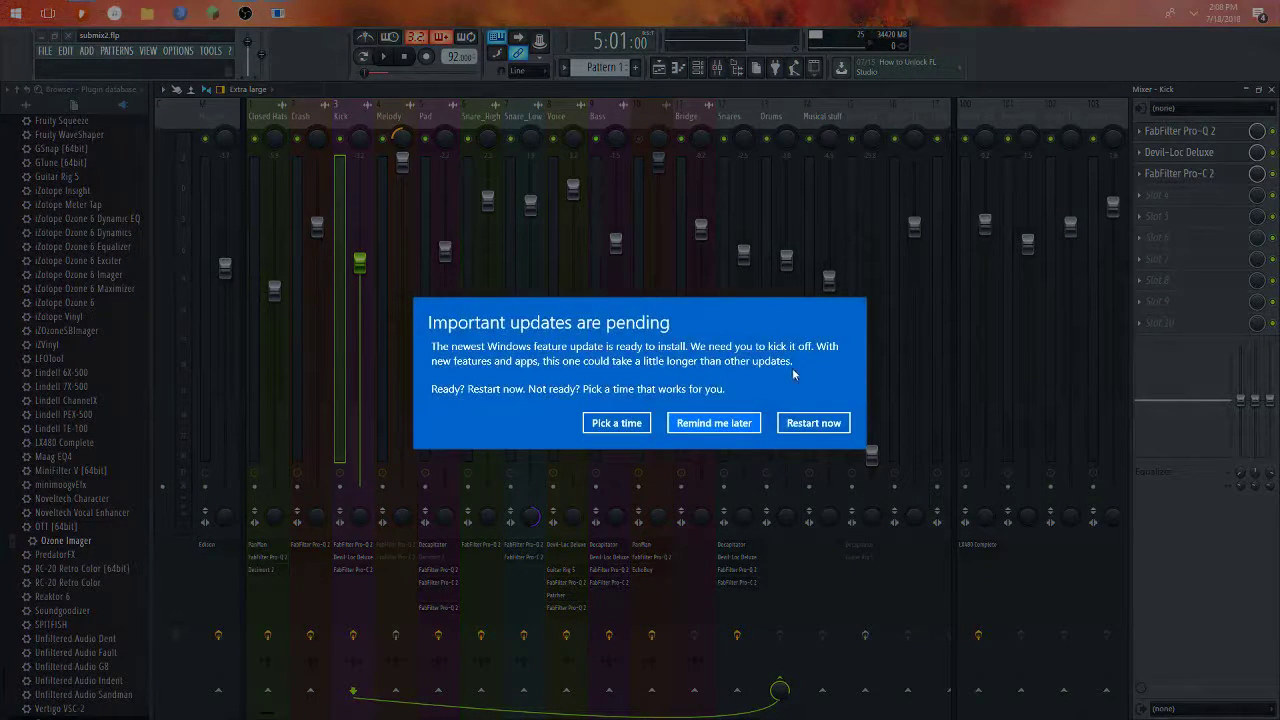
click(684, 418)
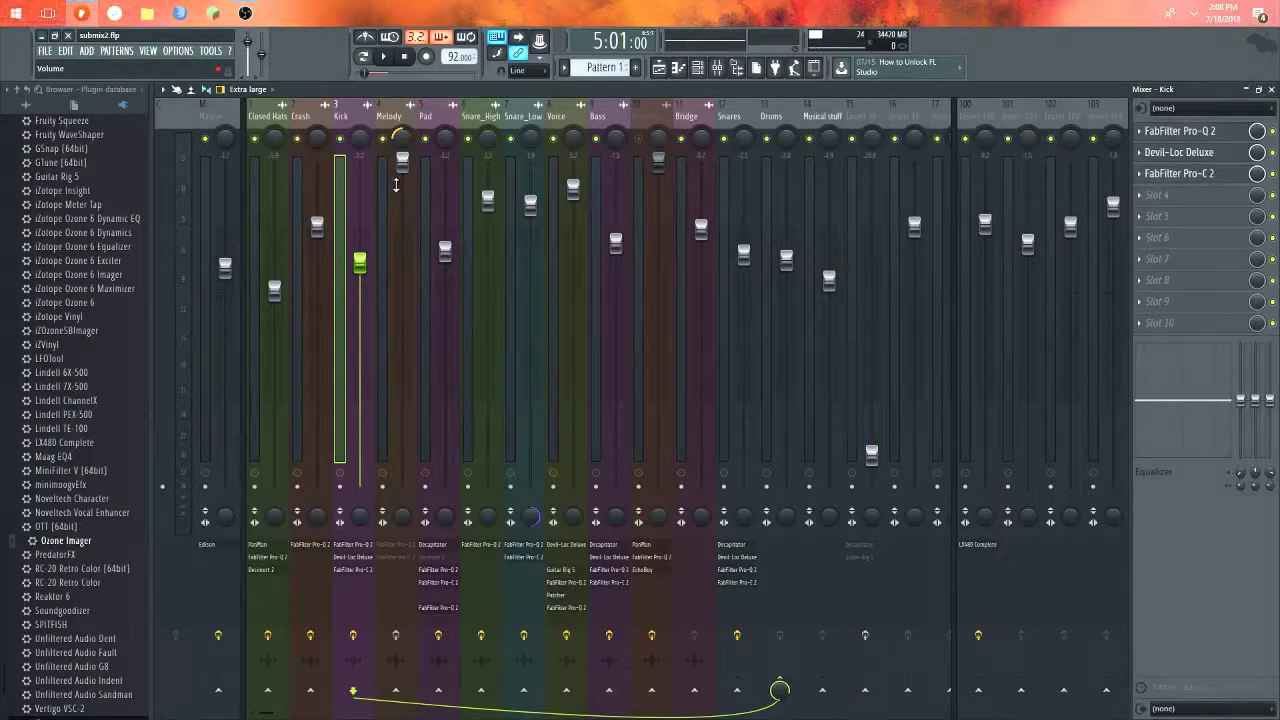
- Examine the FabFilter Pro-Q 2 equalizer curves on the Snare_High and Snare_Low tracks
click(479, 175)
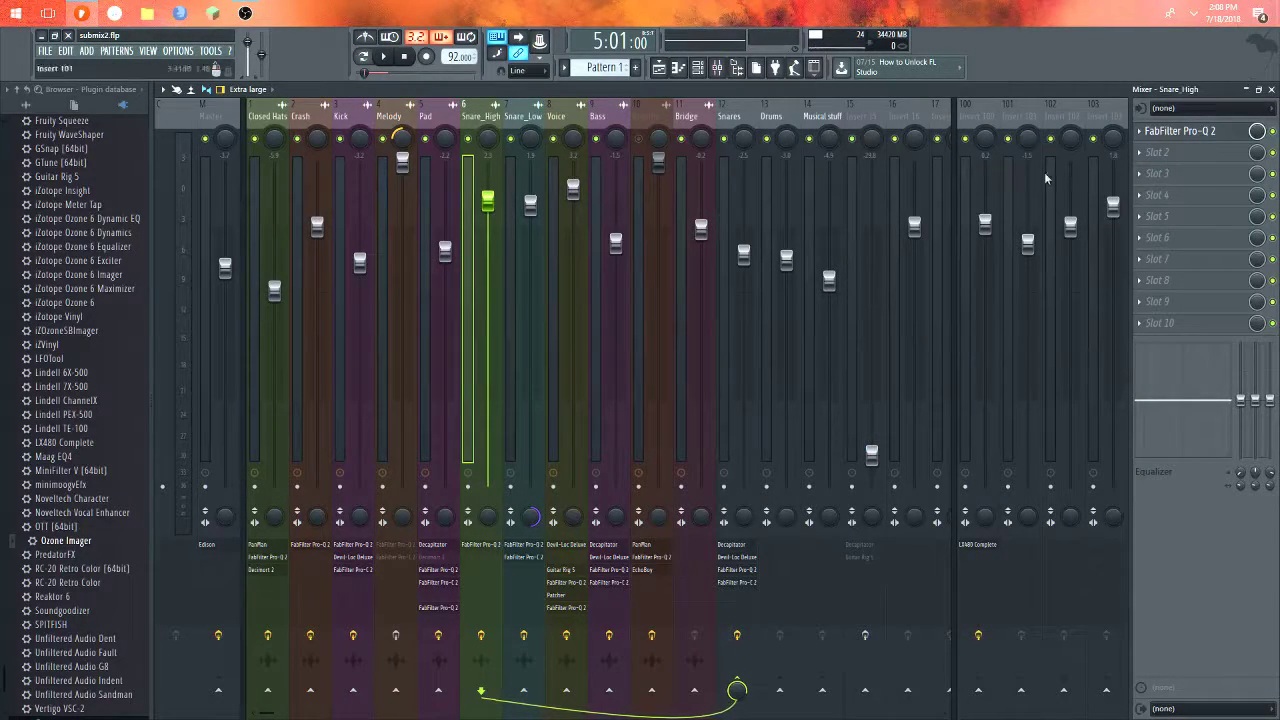
click(1178, 131)
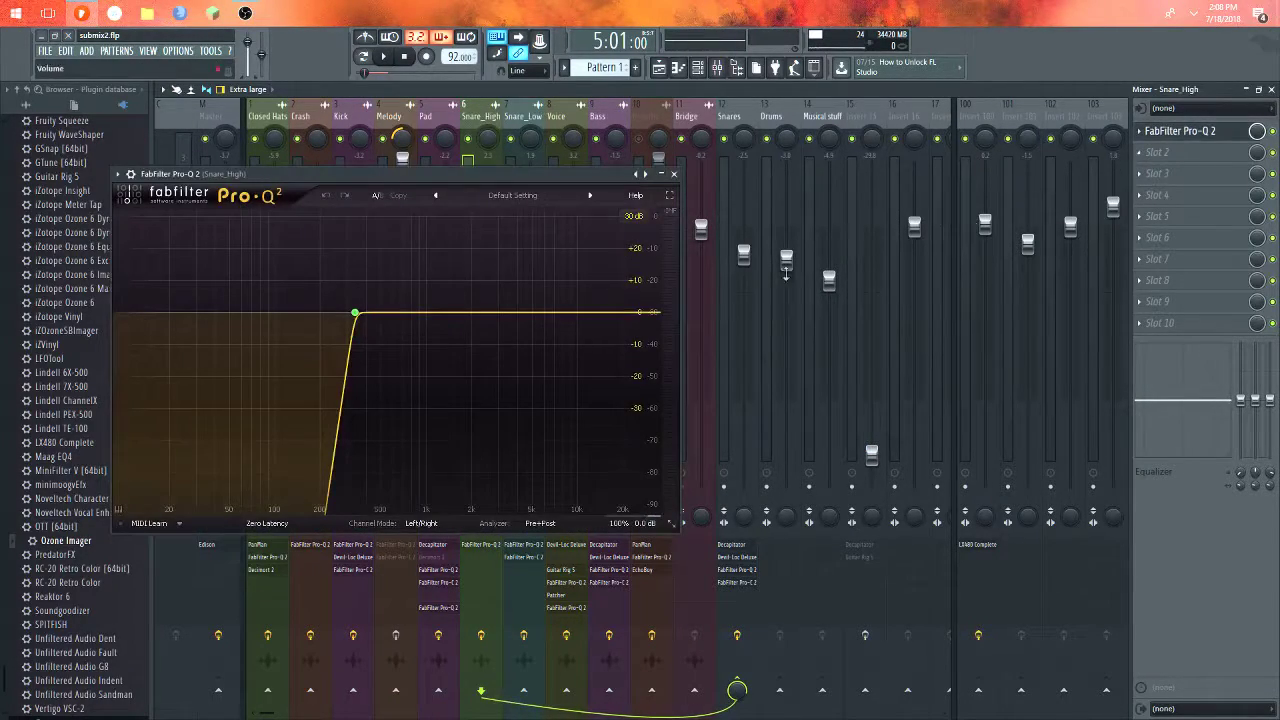
click(673, 174)
click(515, 300)
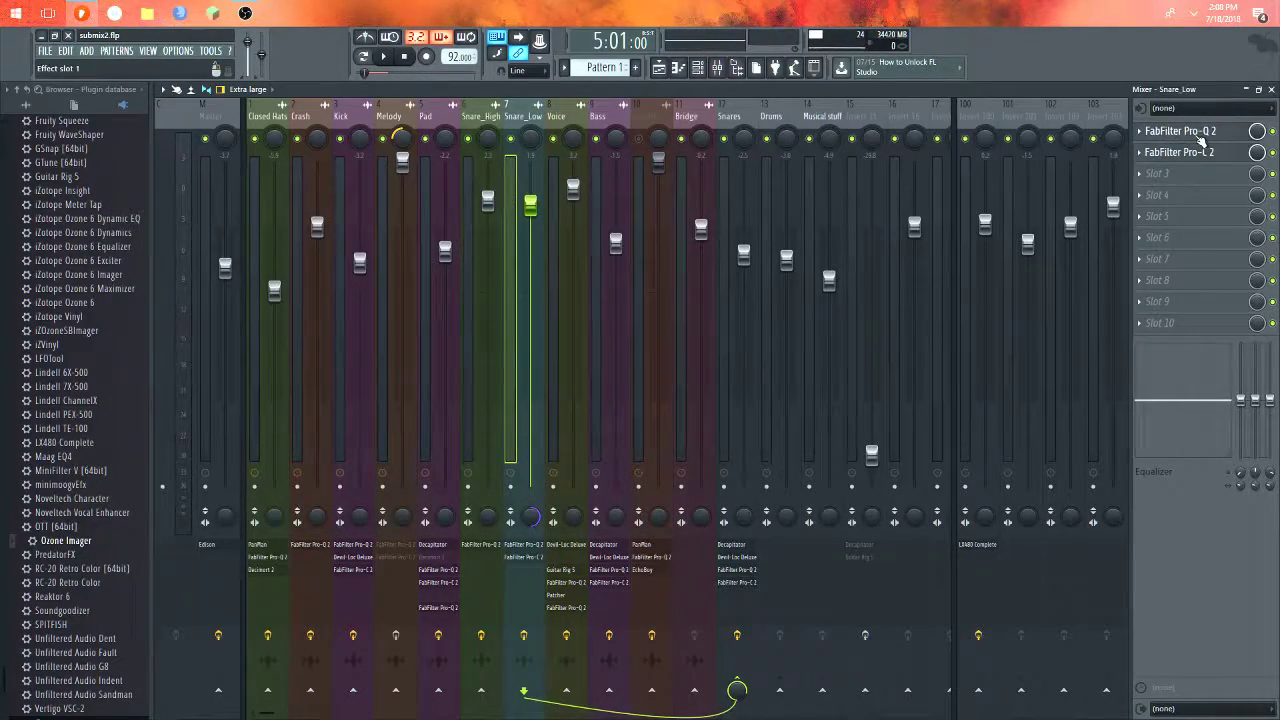
click(1180, 133)
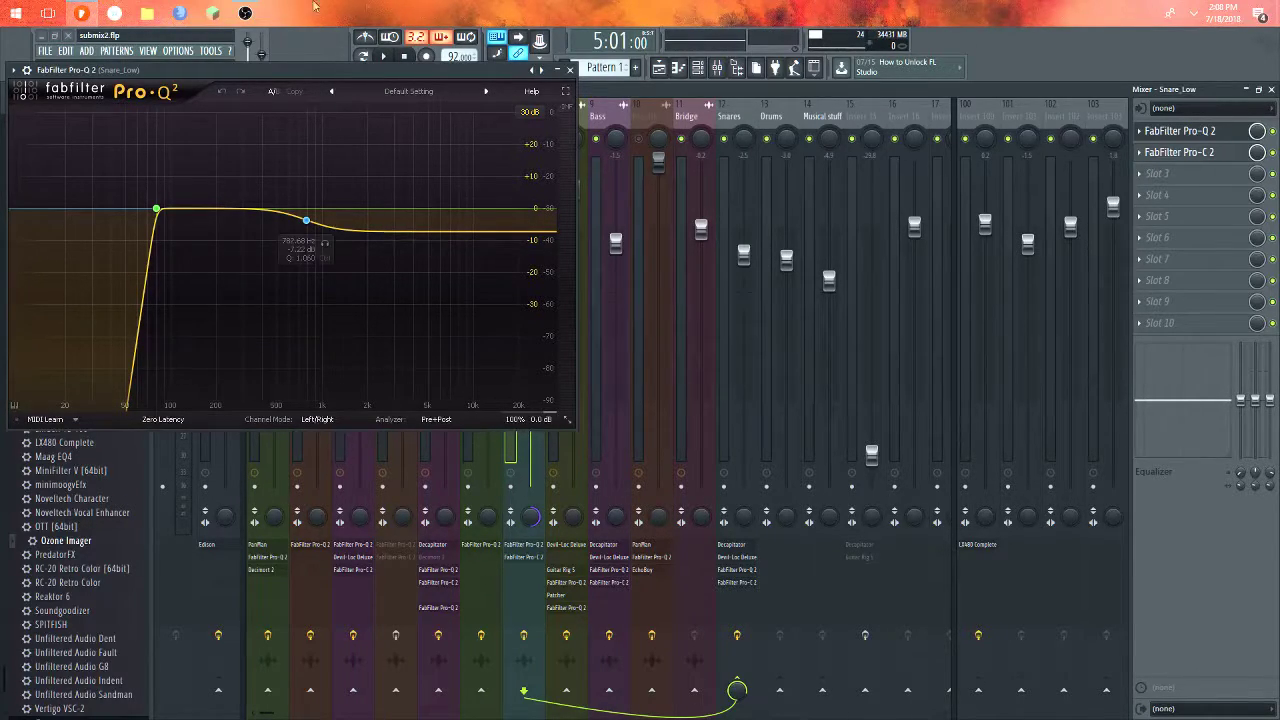
click(570, 69)
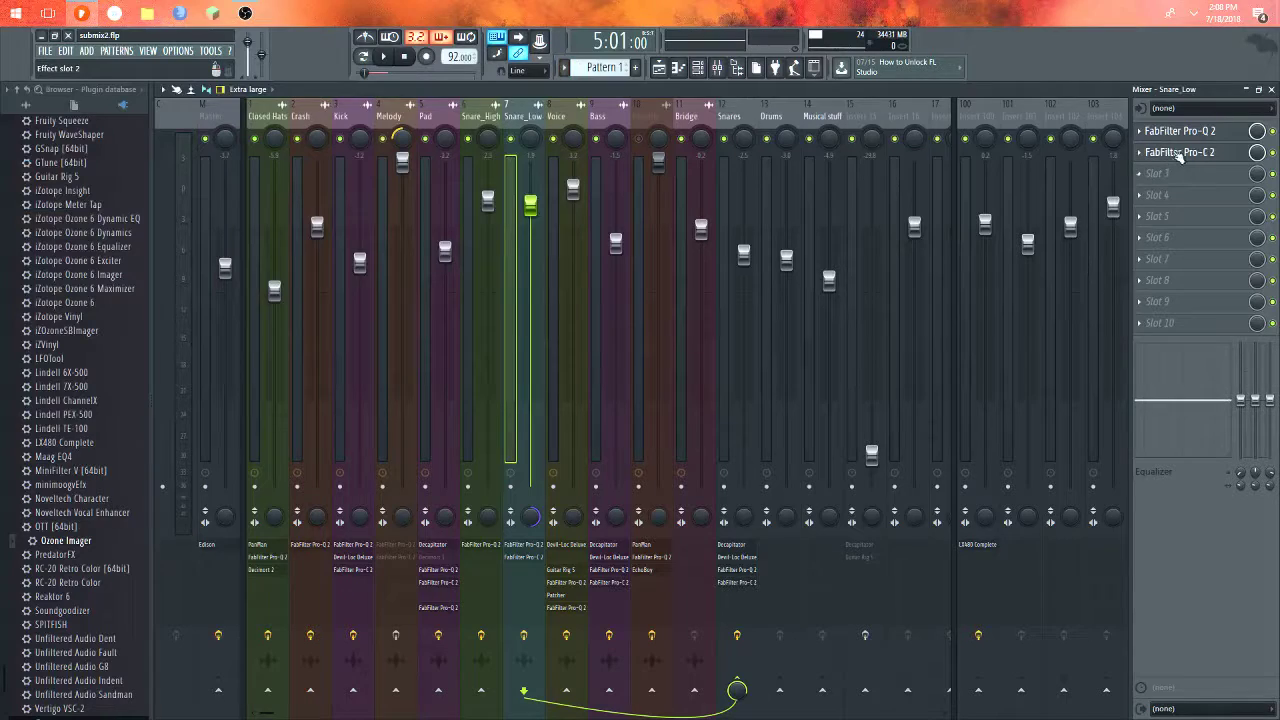
- Play the soloed Snare_Low track with its FabFilter Pro-C 2 compressor open, and play it together with Snare_High
click(1175, 152)
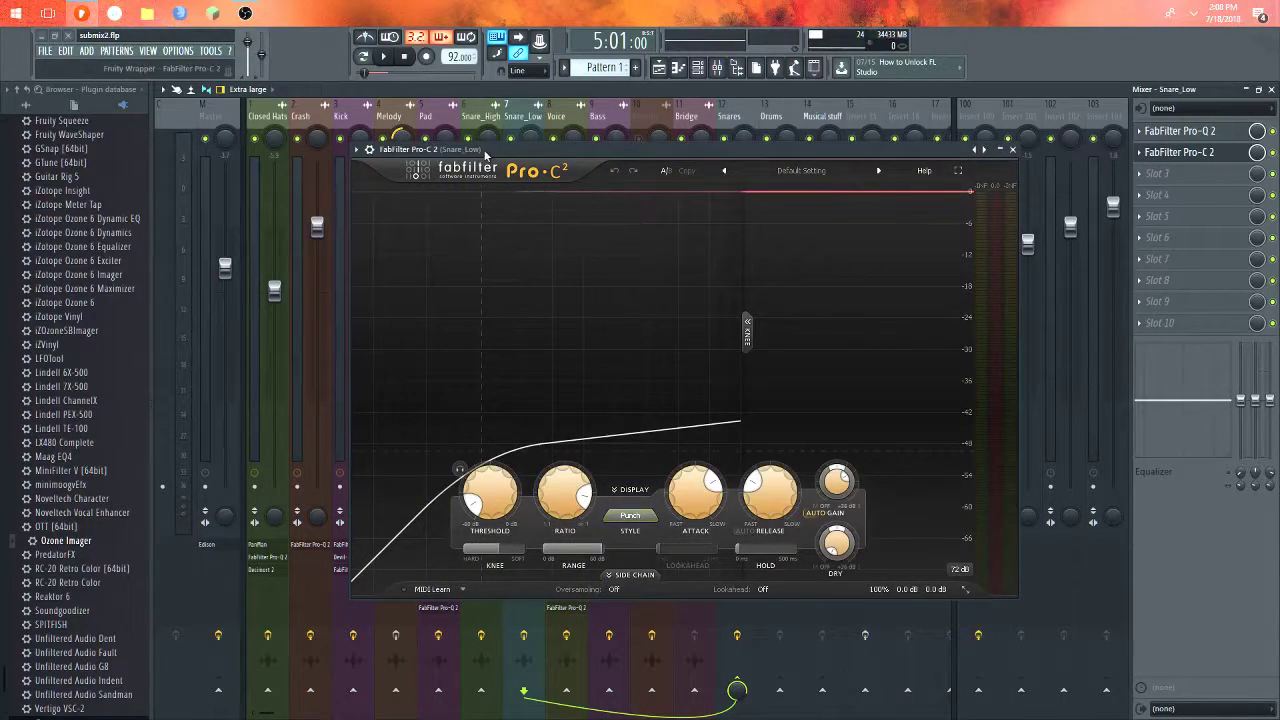
click(383, 56)
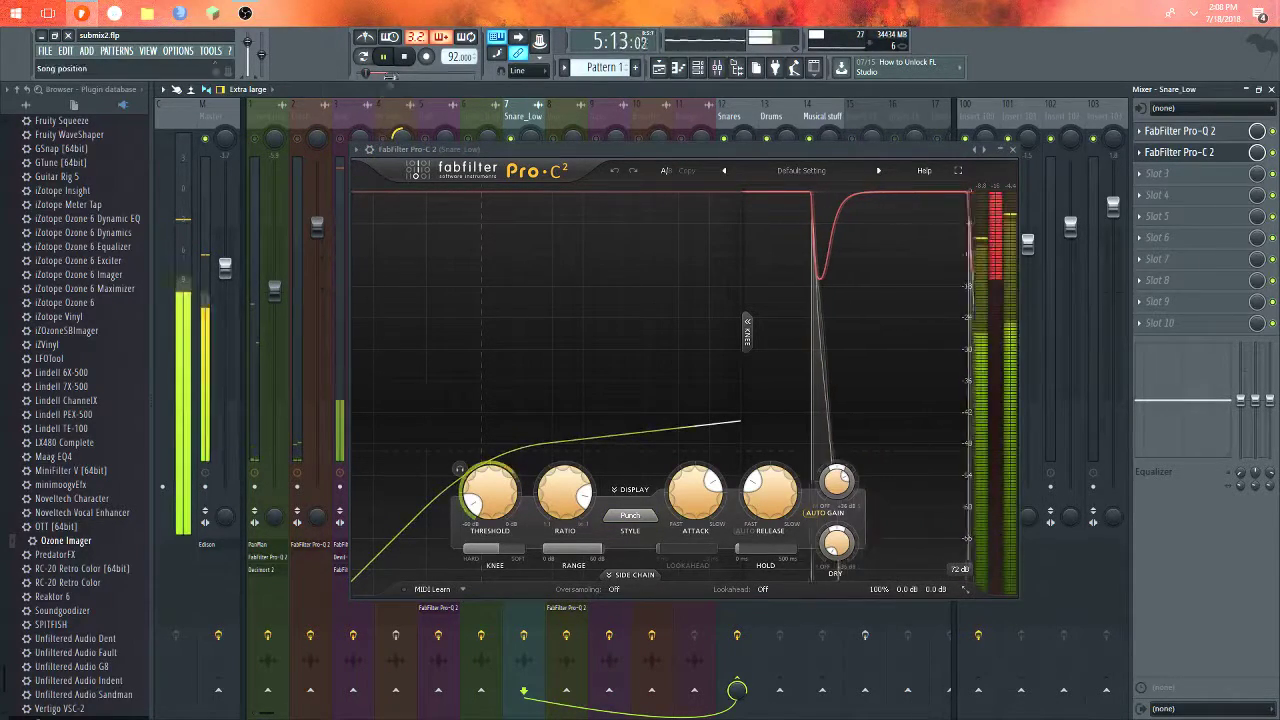
key(space)
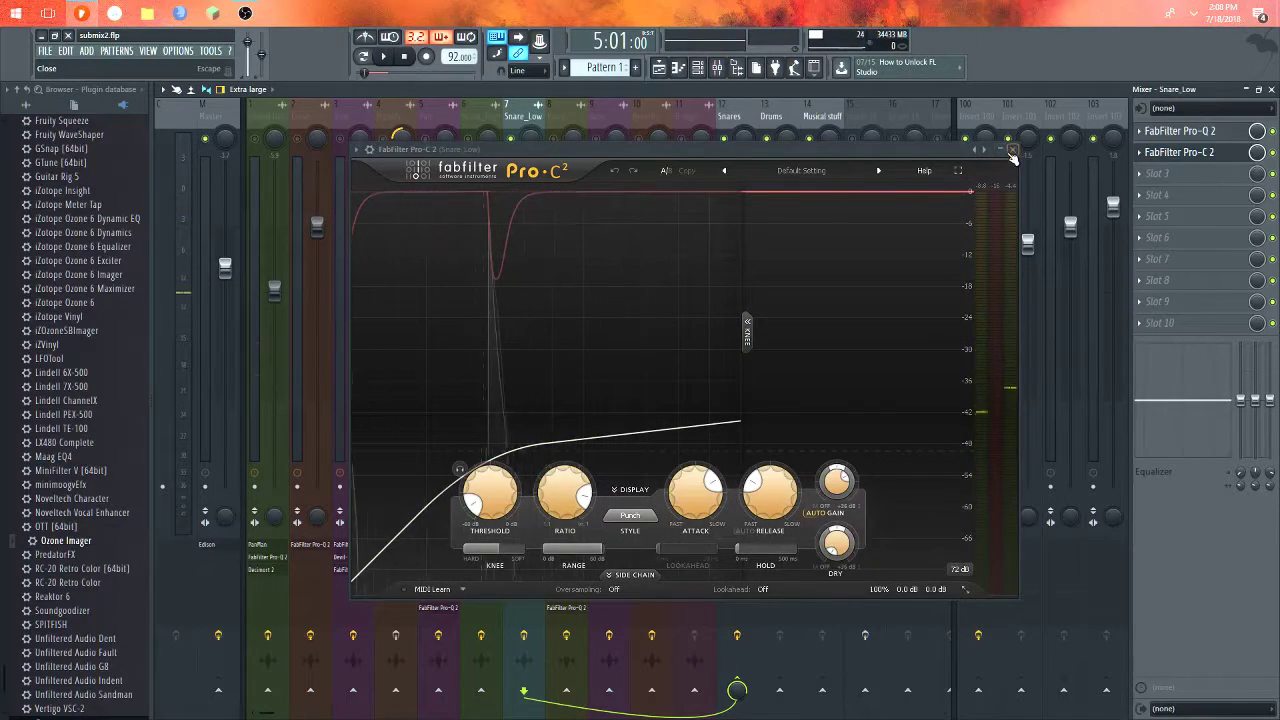
click(1011, 151)
click(386, 56)
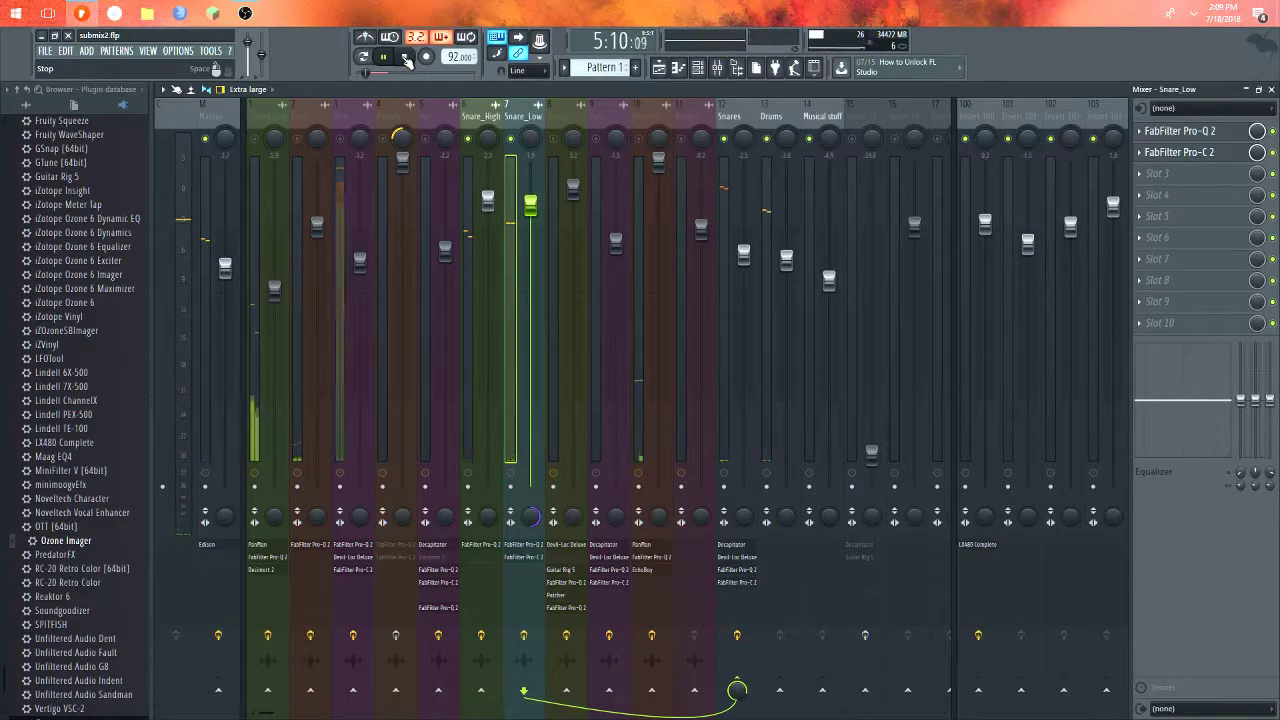
click(405, 58)
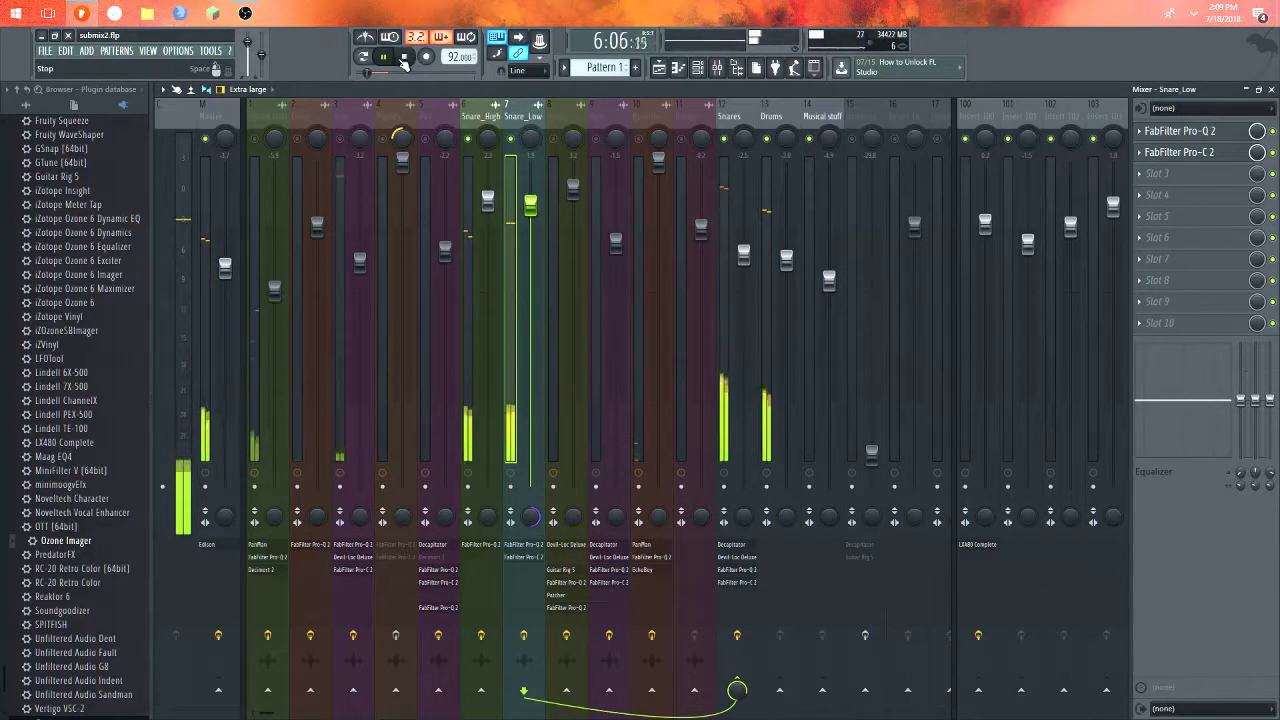
- Select the Snares bus and examine its Decapitator and Devil-Loc Deluxe settings
click(726, 219)
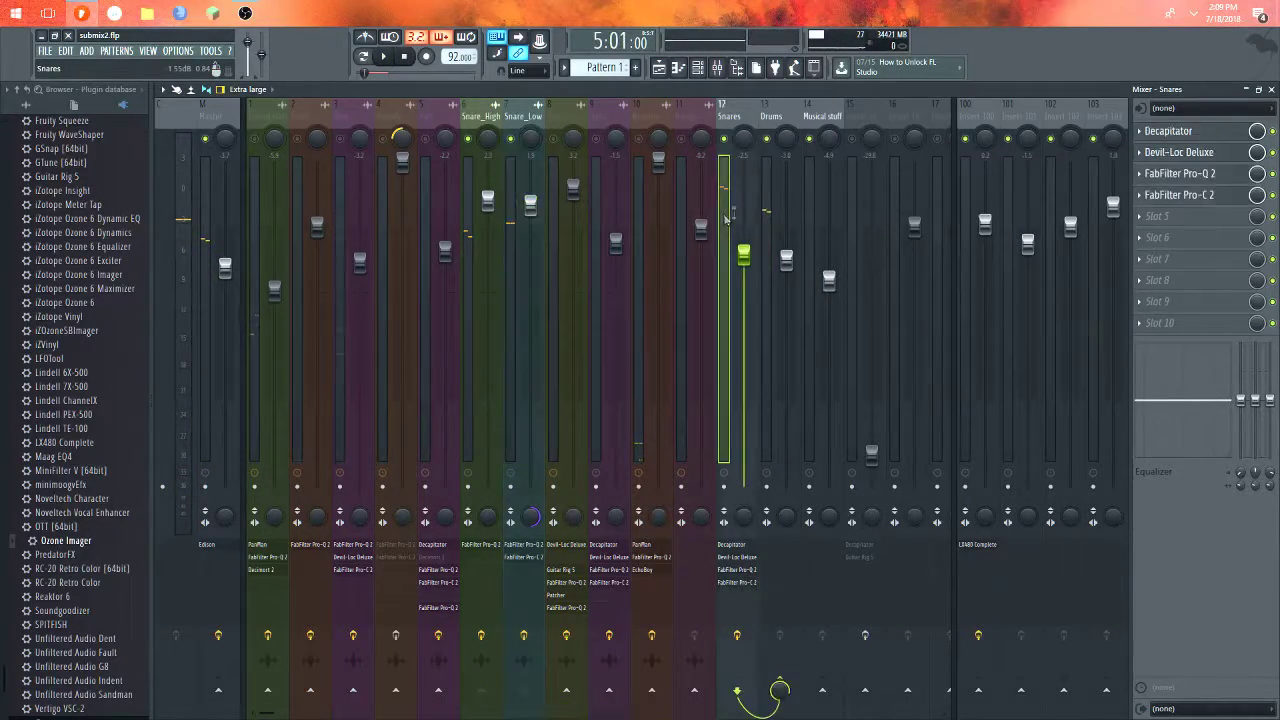
click(1177, 133)
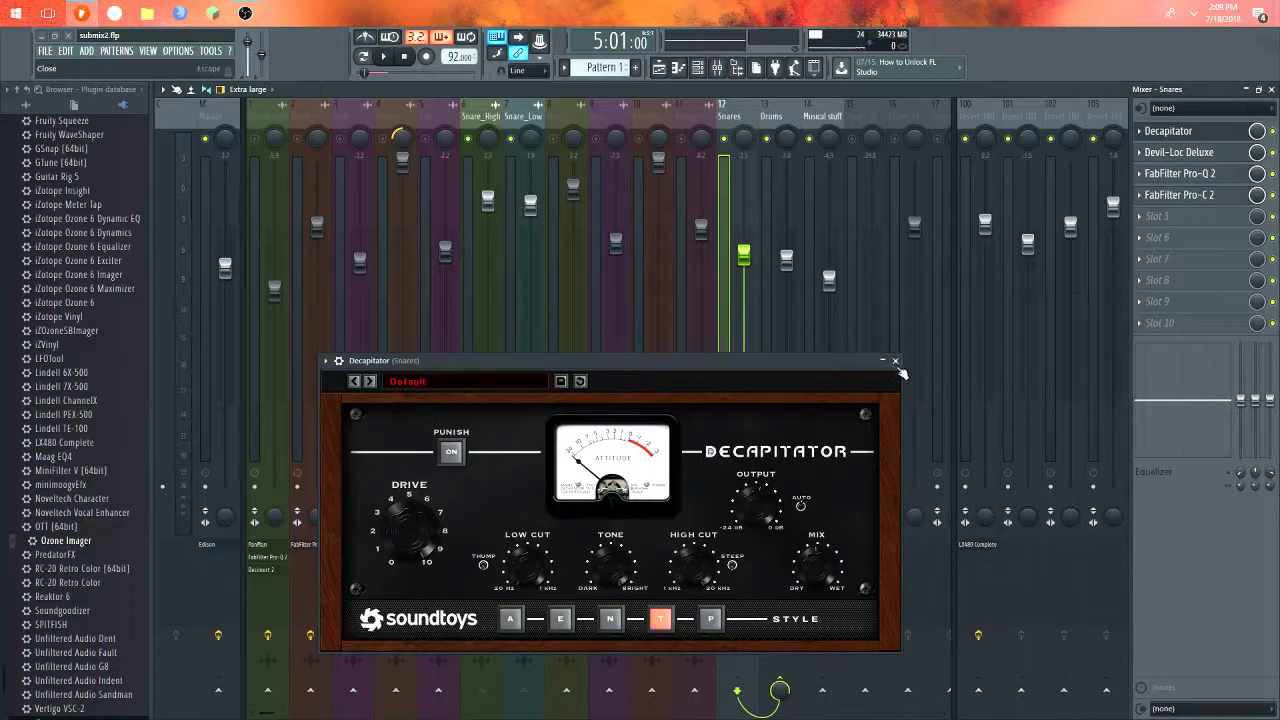
click(896, 362)
click(1172, 153)
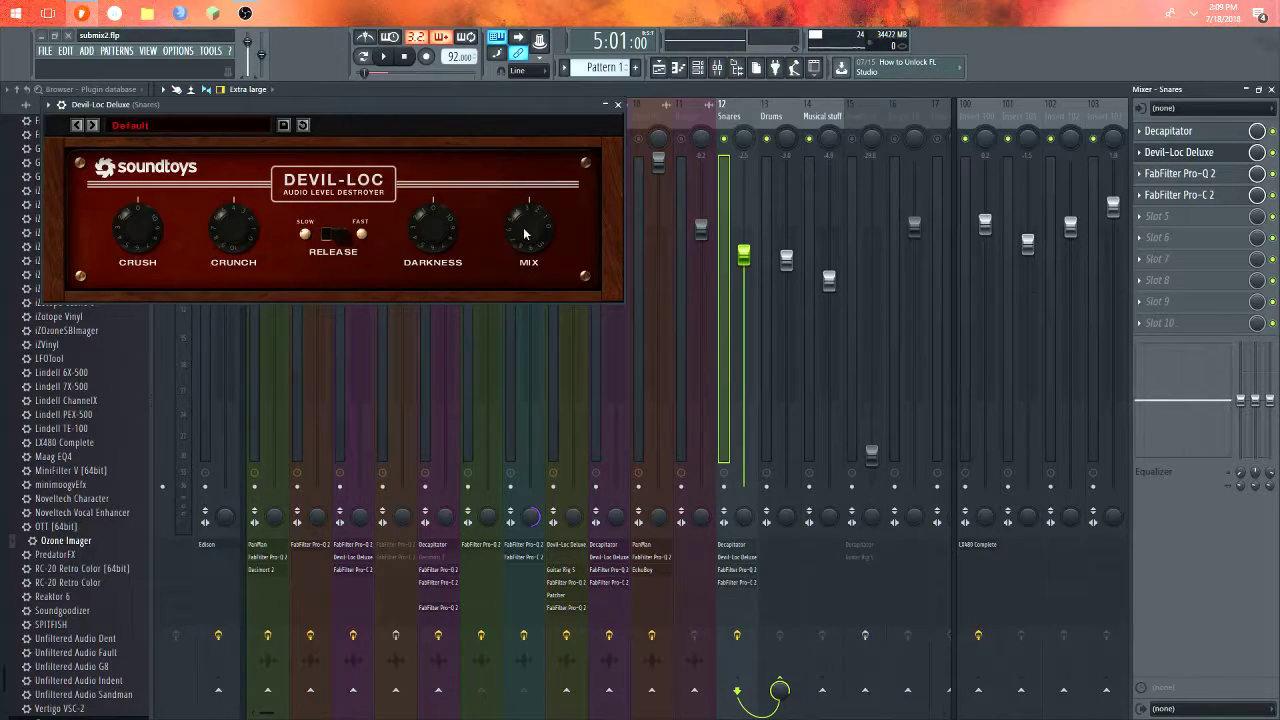
click(617, 104)
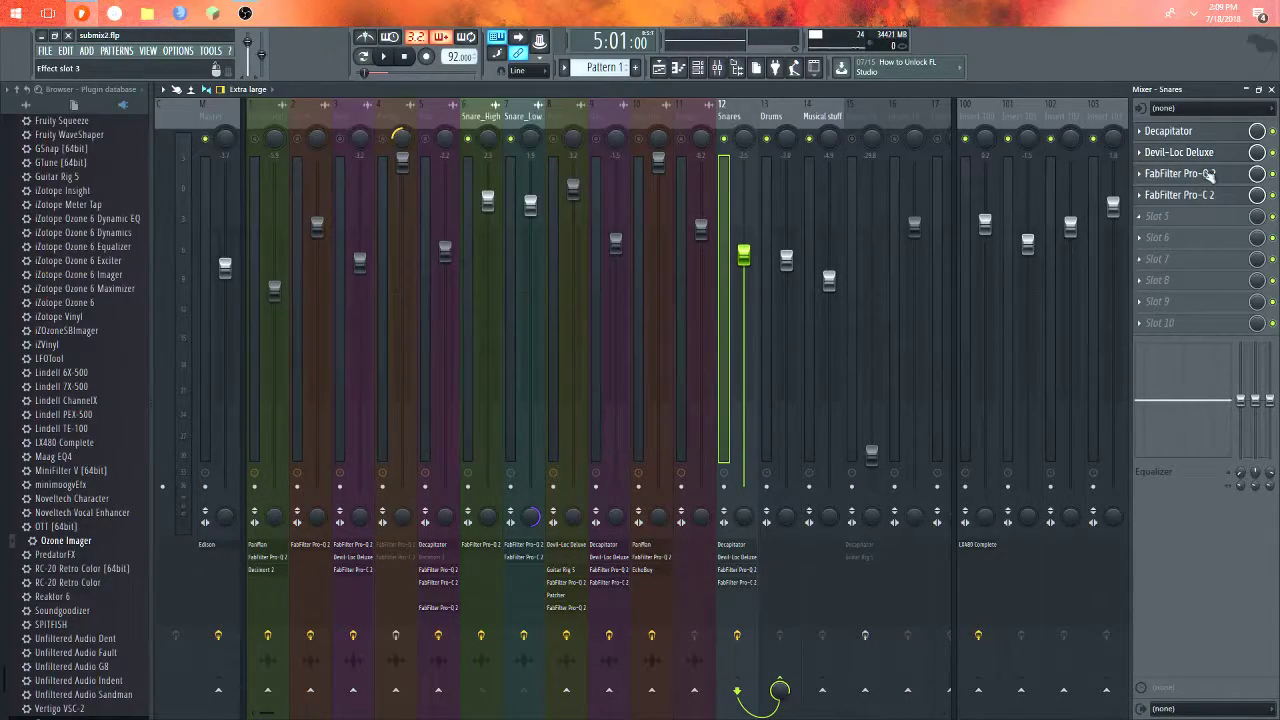
- Examine the Snares bus's FabFilter Pro-Q 2 curve and the ratio and attack of its FabFilter Pro-C 2 compressor
click(1205, 174)
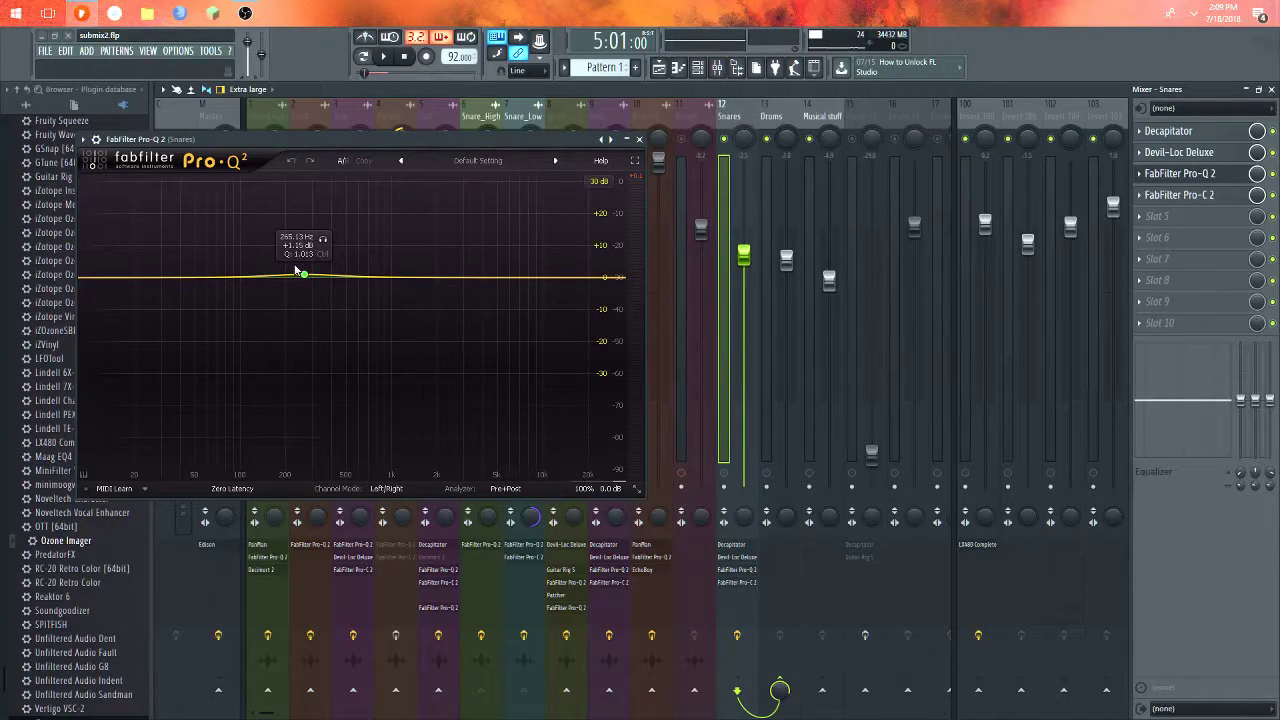
click(639, 139)
click(1180, 194)
mouse_move(289, 481)
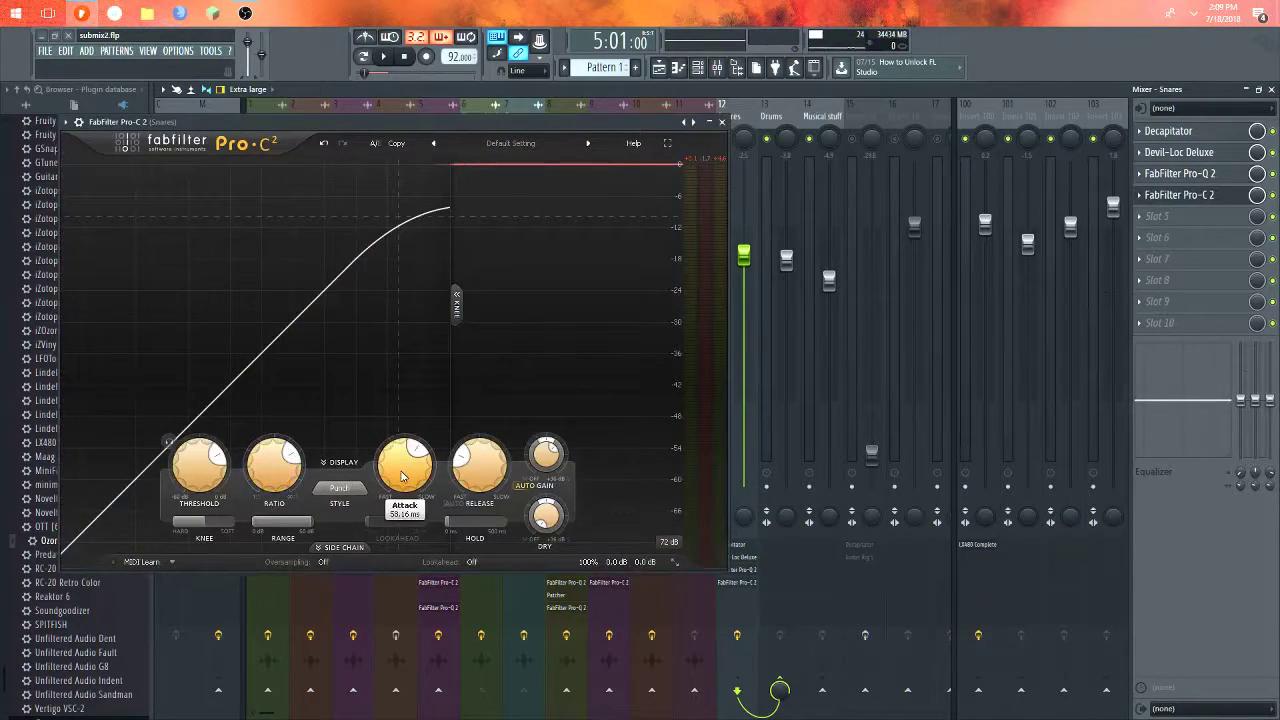
mouse_move(208, 475)
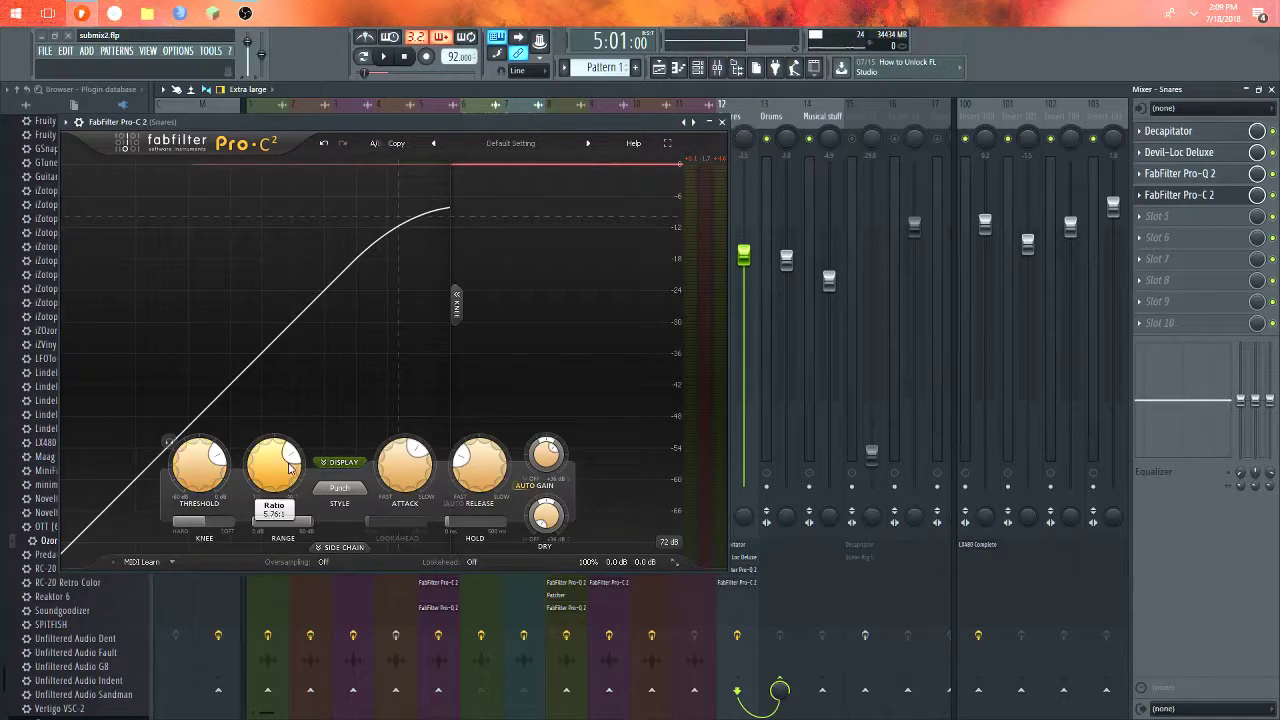
click(722, 121)
- Play the two snare tracks with the effects on Snare_High and Snare_Low bypassed, and re-enable both tracks' effects
click(483, 624)
click(482, 637)
click(521, 638)
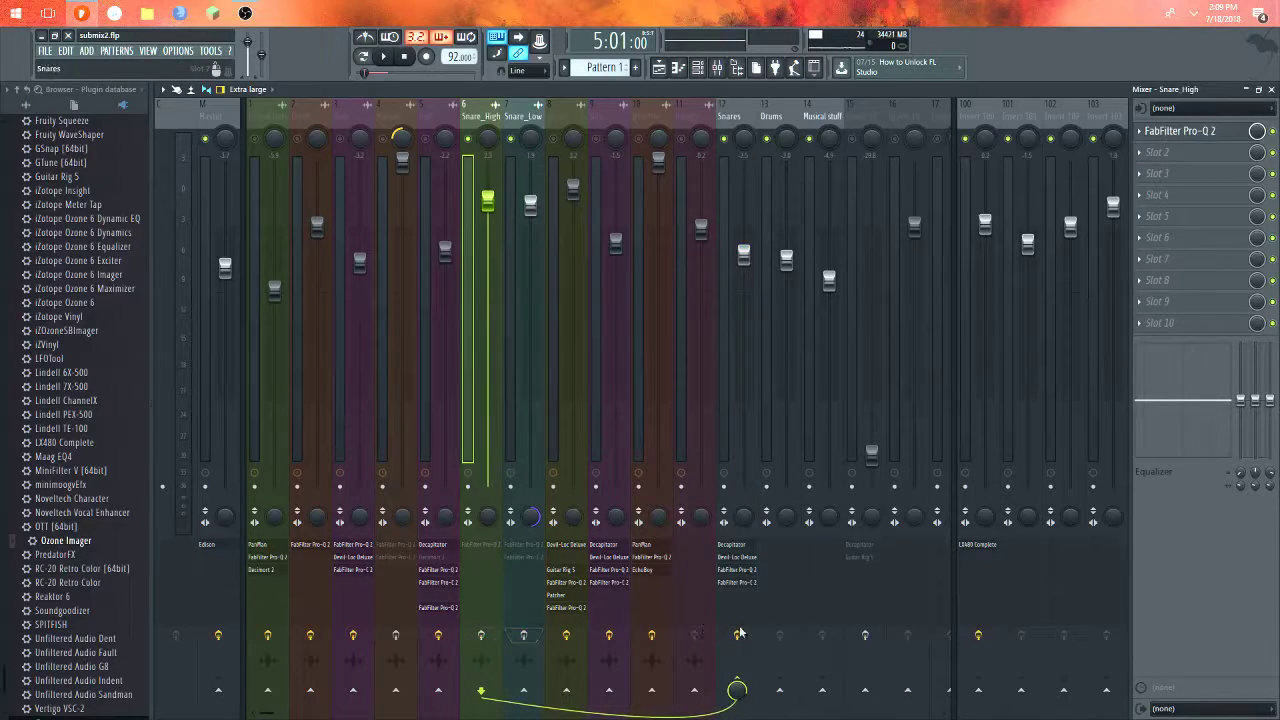
click(735, 637)
click(735, 637)
click(383, 56)
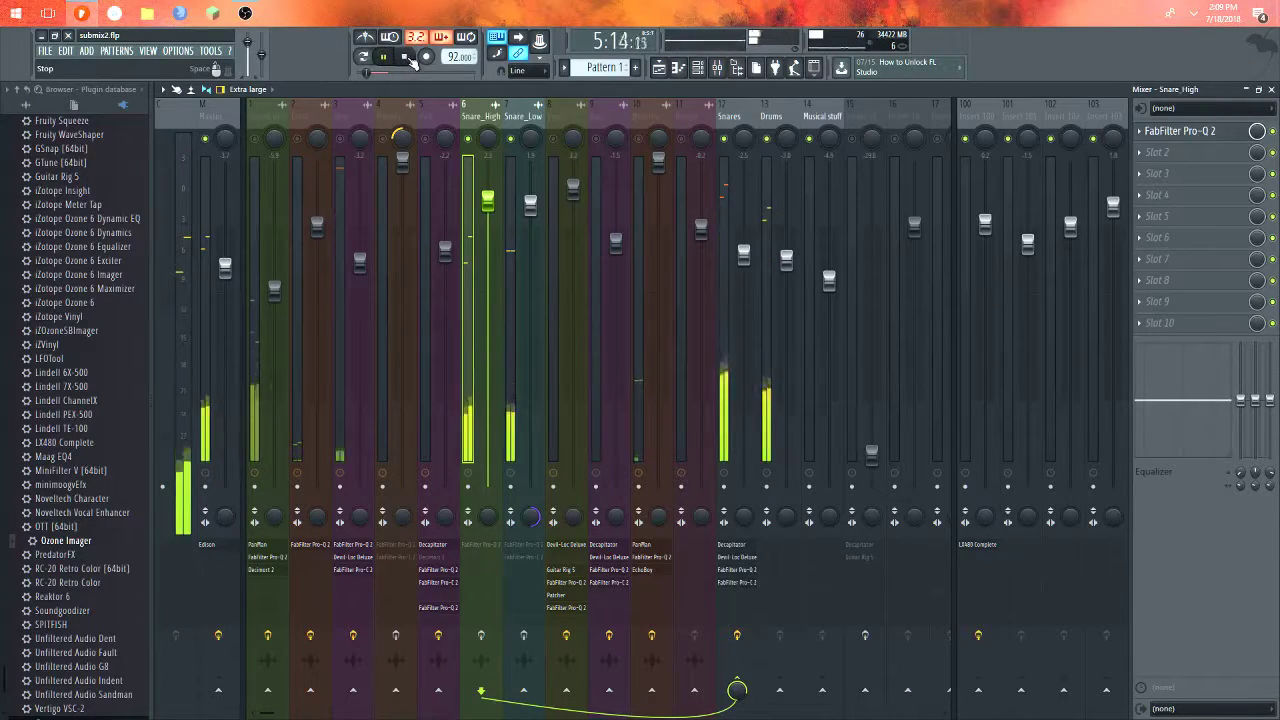
key(space)
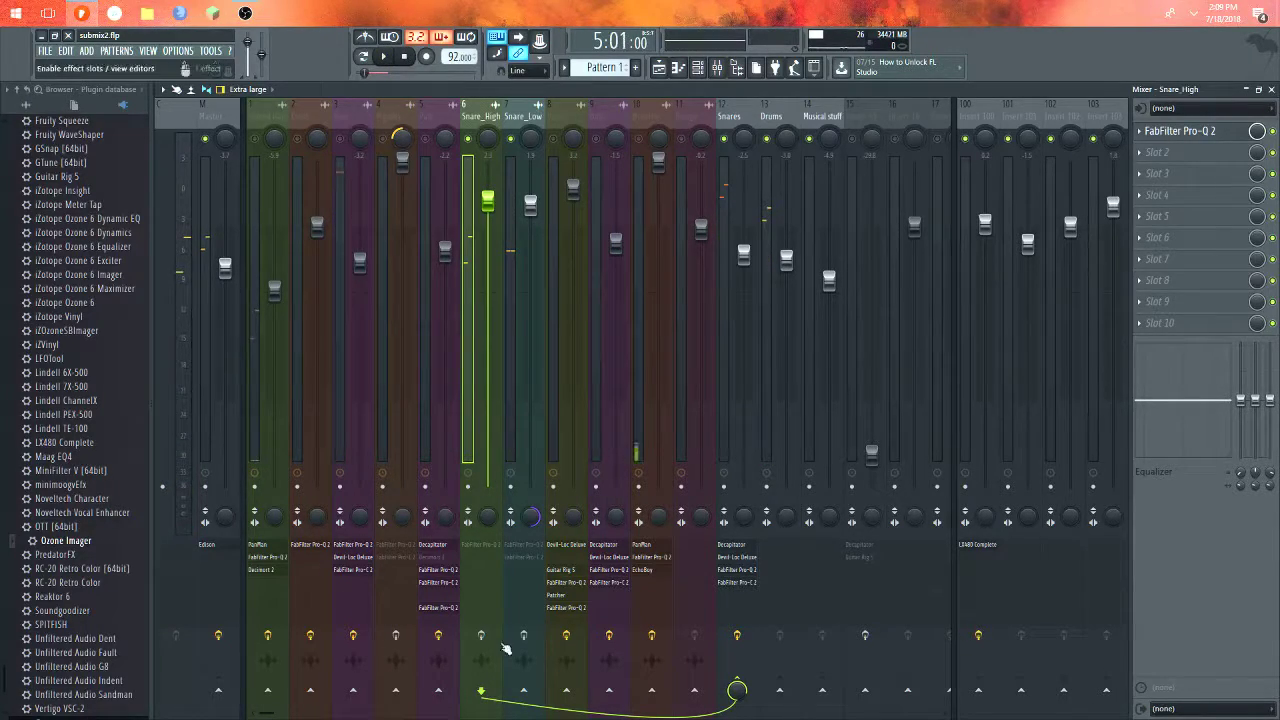
click(520, 637)
click(481, 637)
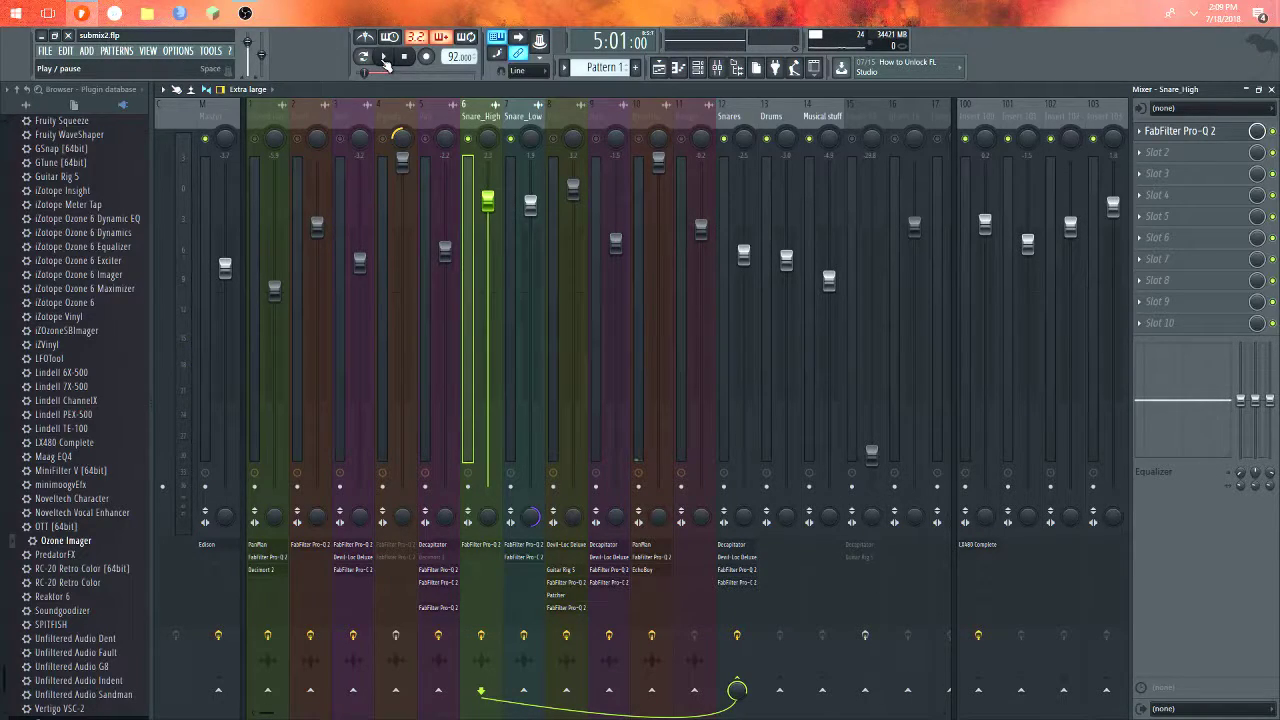
- Play the snares while bypassing the effects on the Snares bus, Snare_High and Snare_Low, and re-enable the effects on all three
click(385, 60)
click(416, 59)
click(737, 636)
click(384, 57)
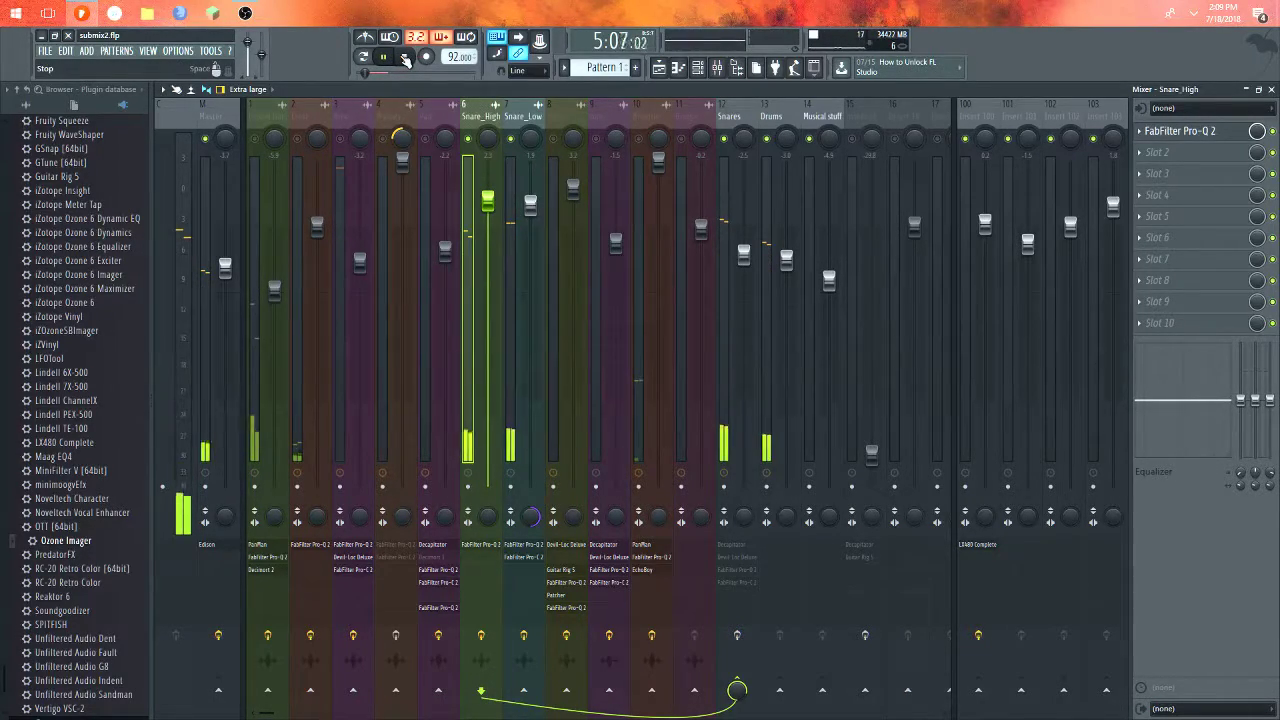
click(494, 636)
click(522, 636)
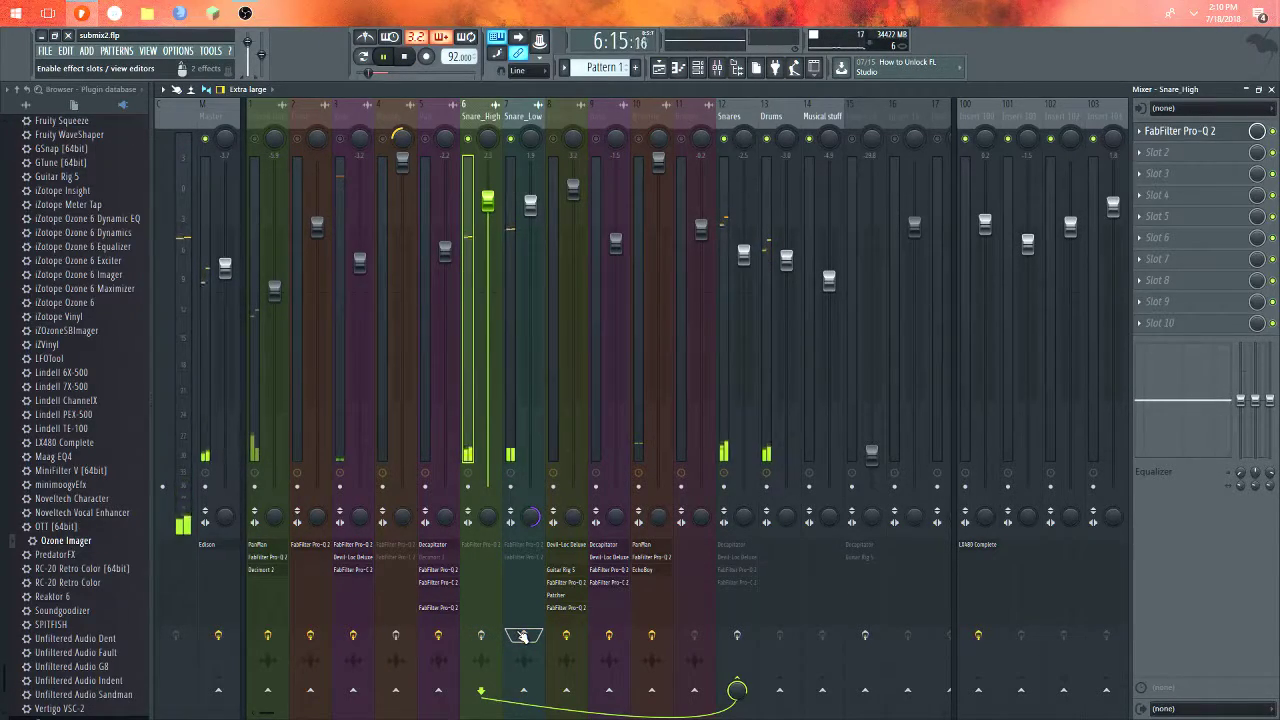
click(522, 636)
click(481, 636)
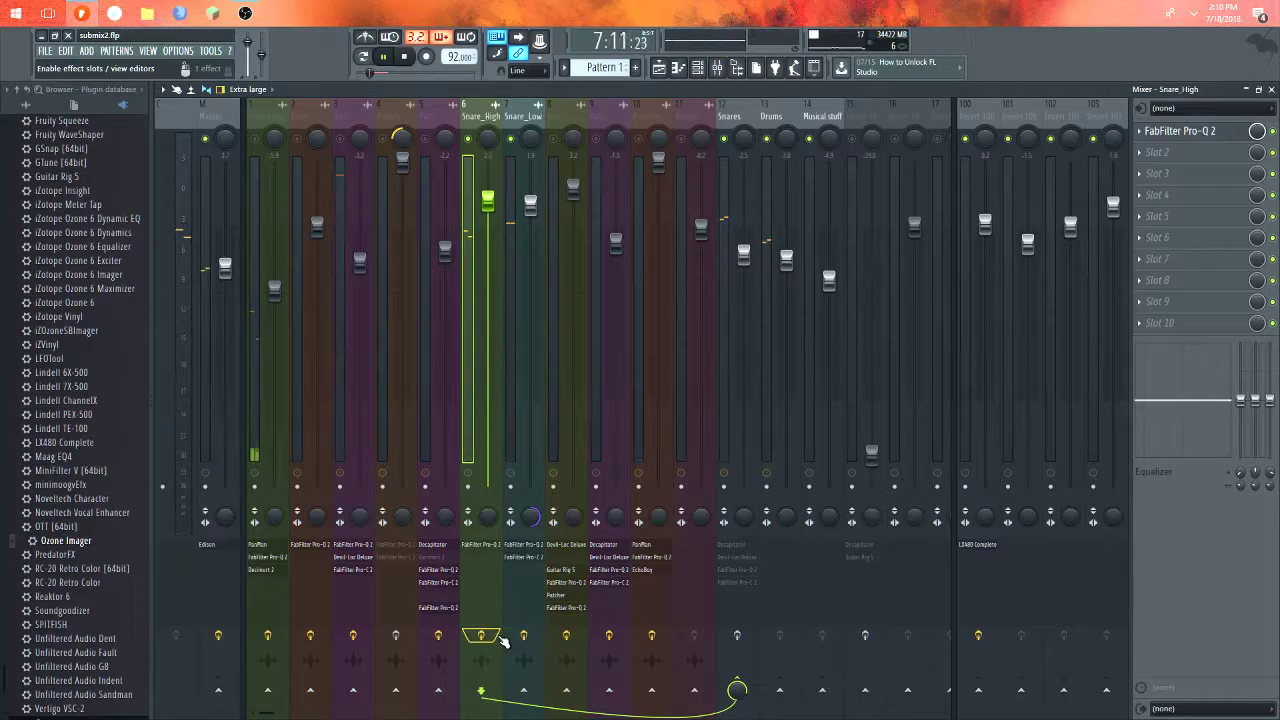
click(736, 636)
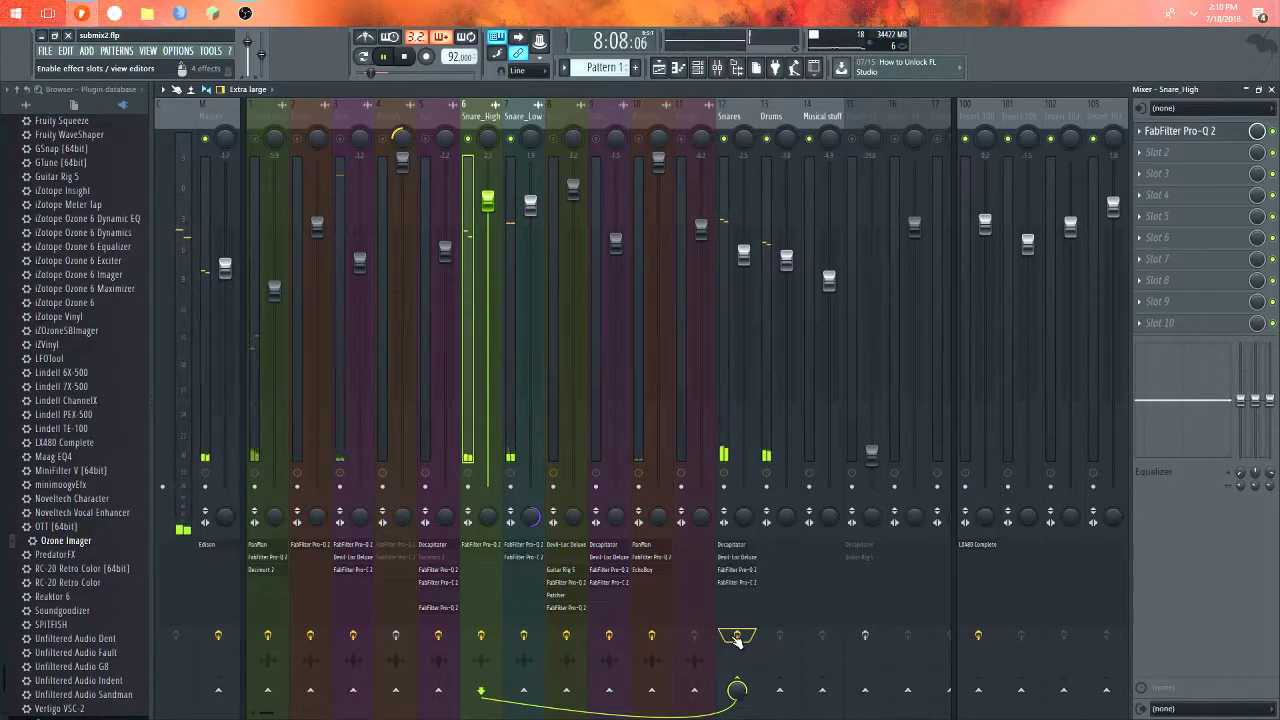
click(403, 57)
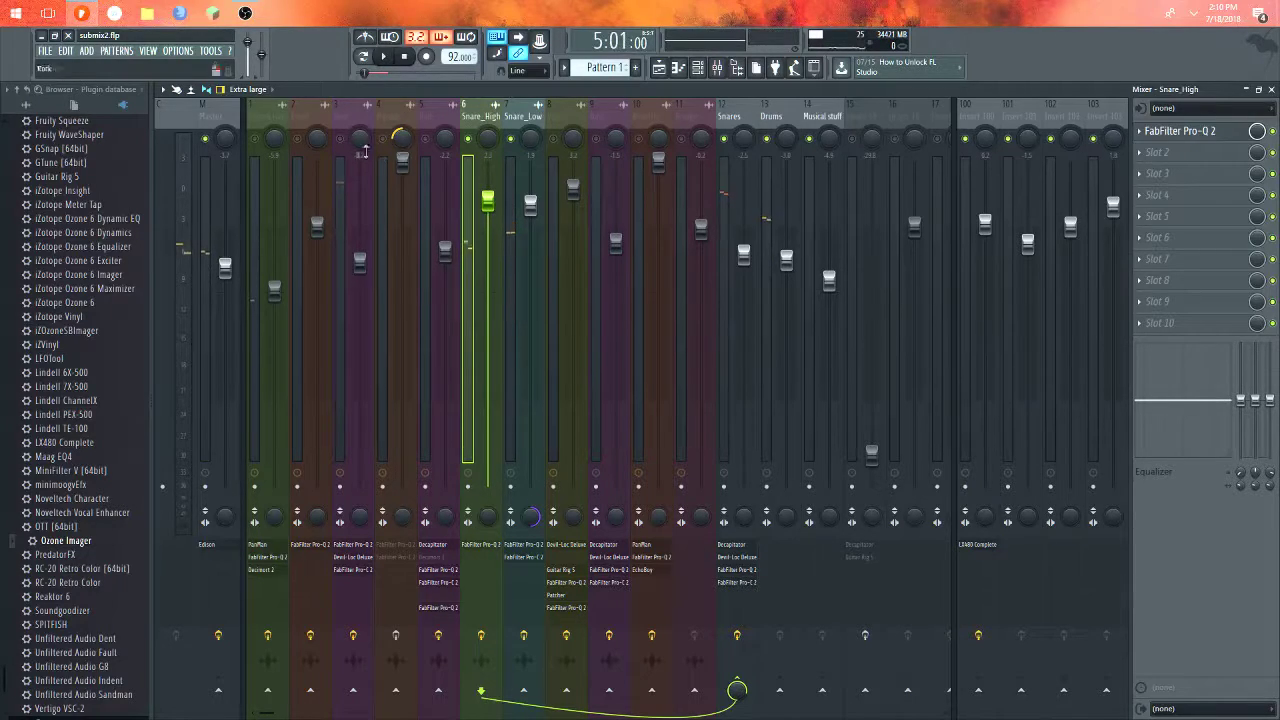
- Unmute the Kick and Closed Hats tracks, and play Closed Hats soloed with its PanMan panner open
click(341, 138)
click(254, 138)
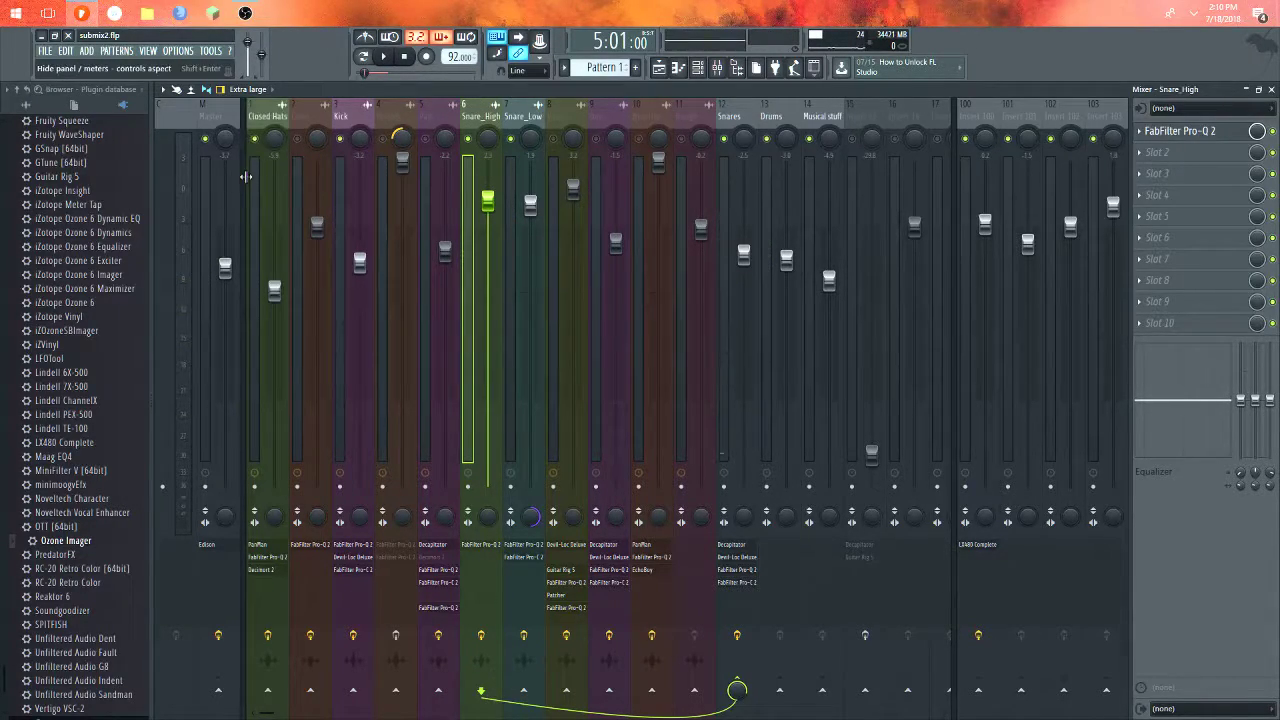
click(253, 181)
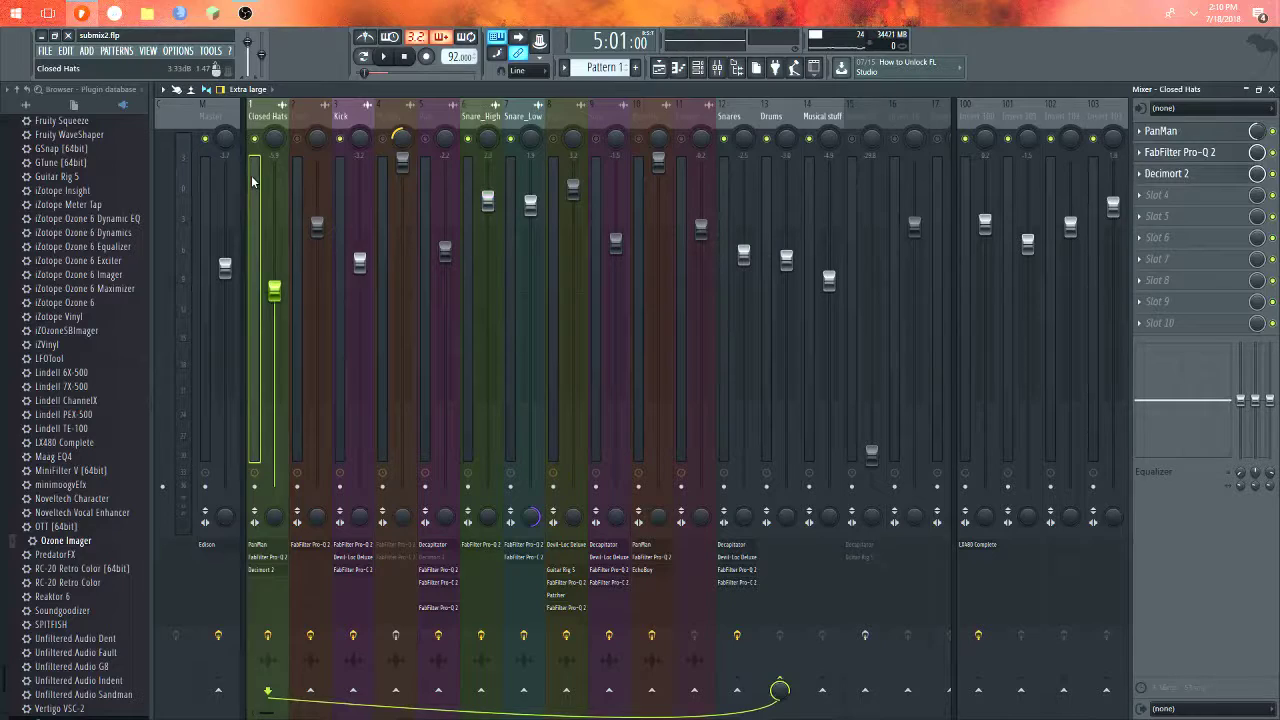
click(1200, 138)
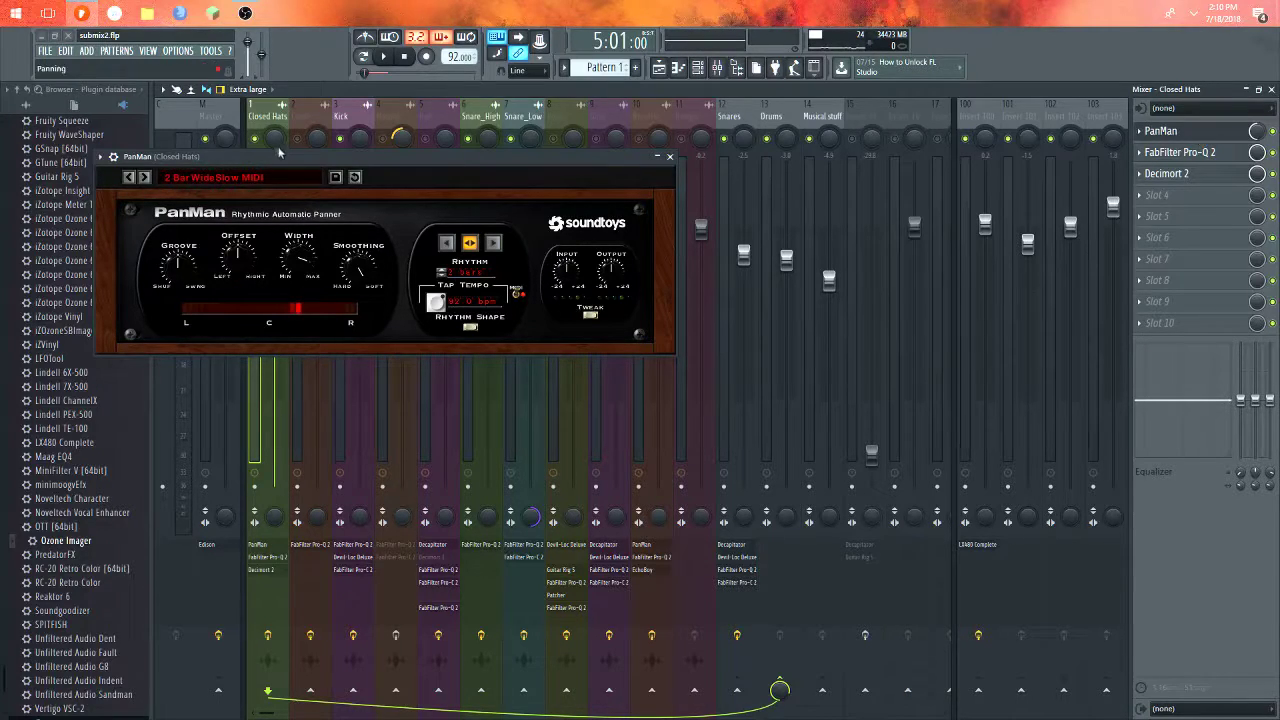
click(394, 57)
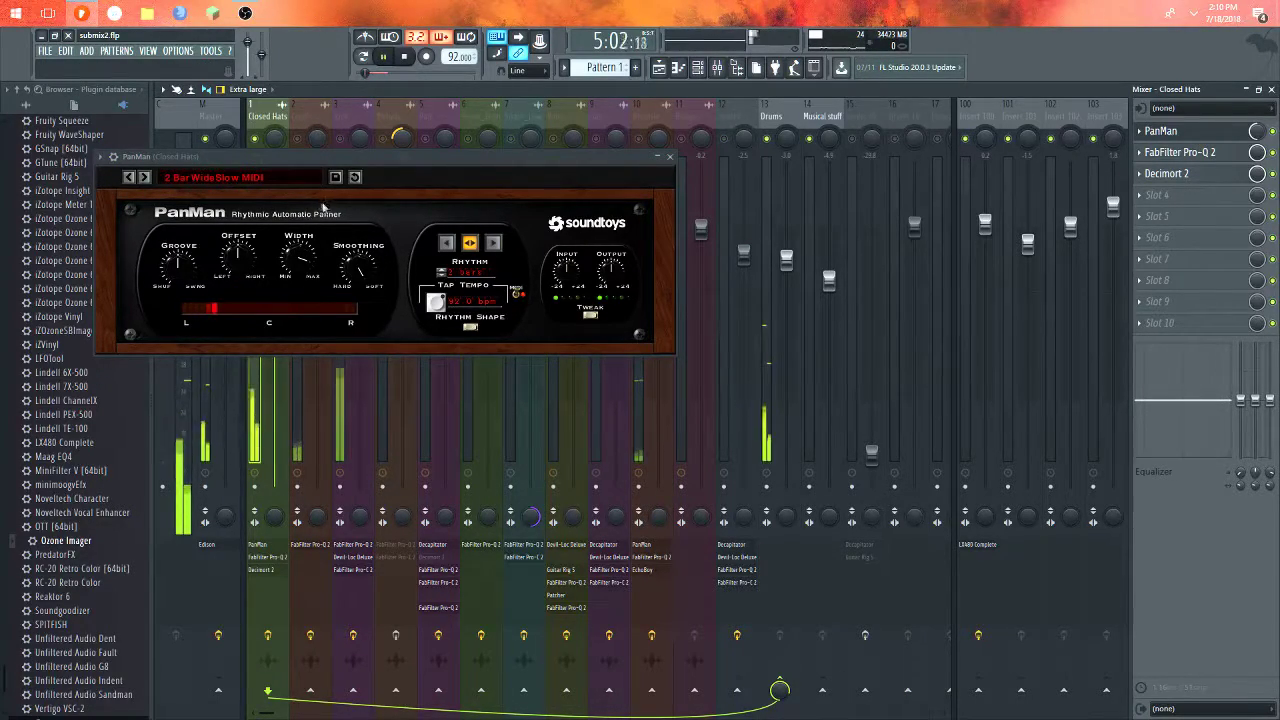
drag(313, 173, 570, 208)
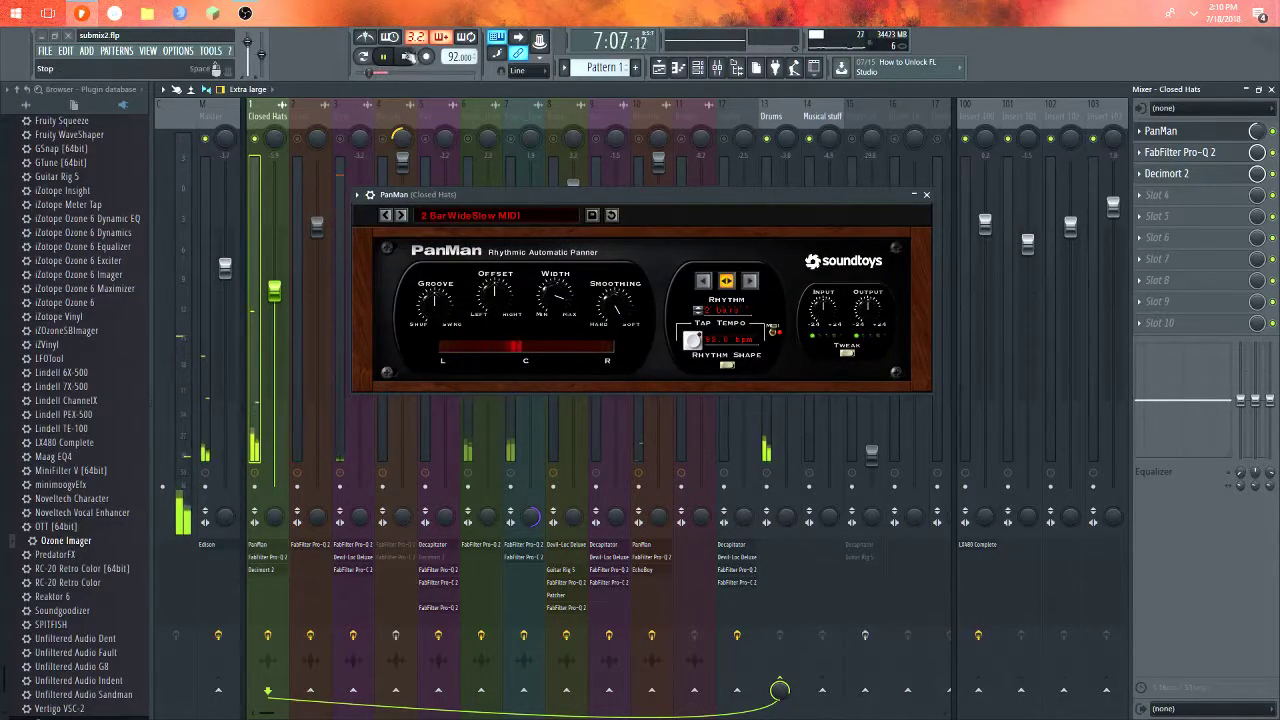
click(400, 57)
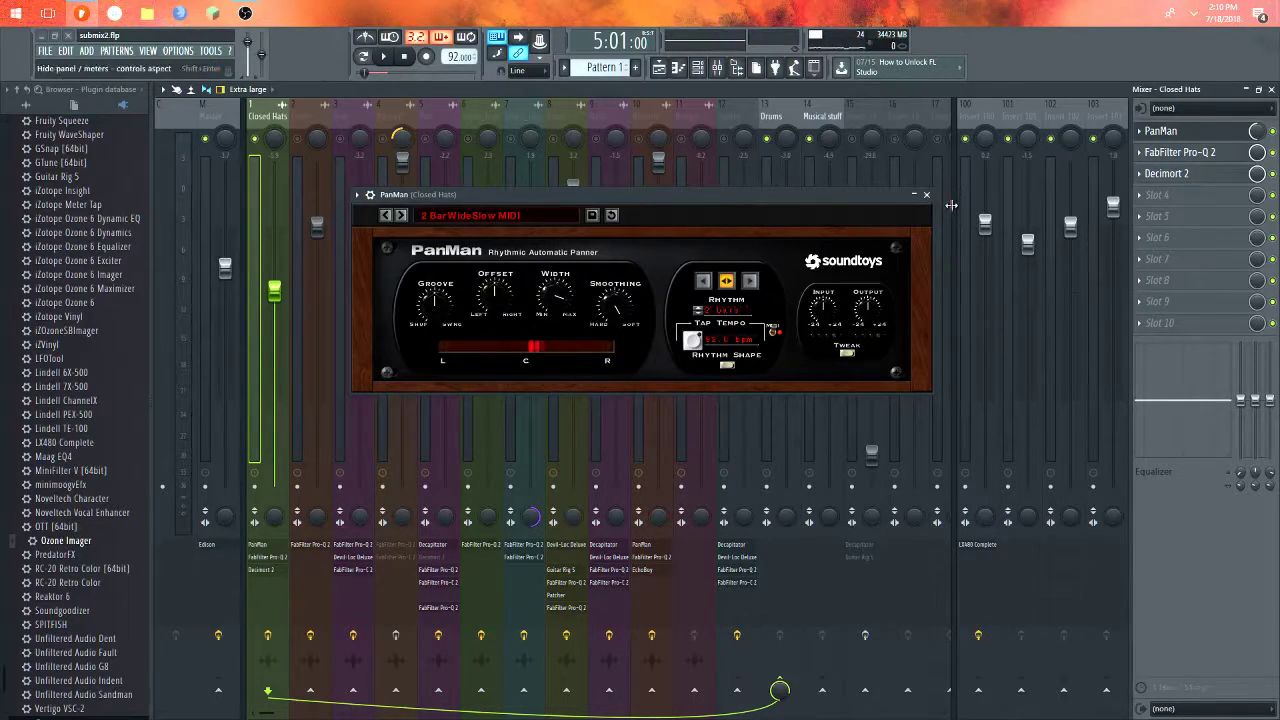
click(924, 196)
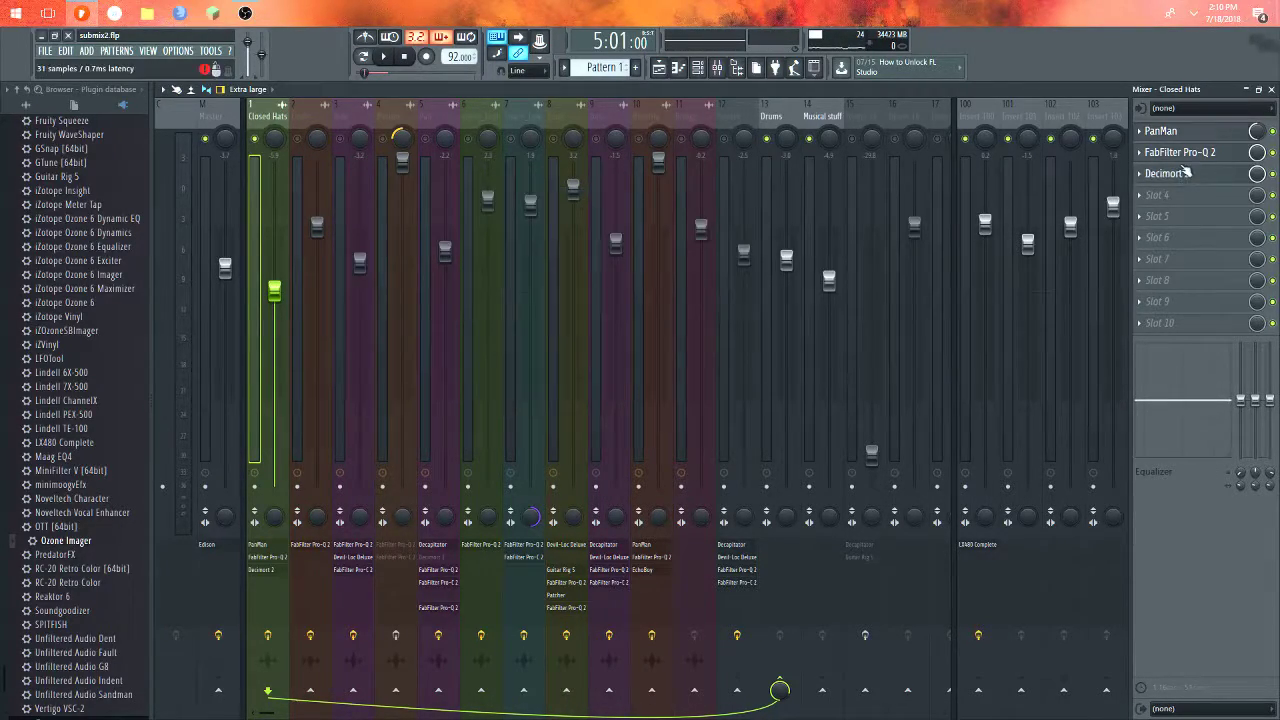
- Examine the Closed Hats track's FabFilter Pro-Q 2 curve and its Decimort 2 bit crusher settings
click(1178, 154)
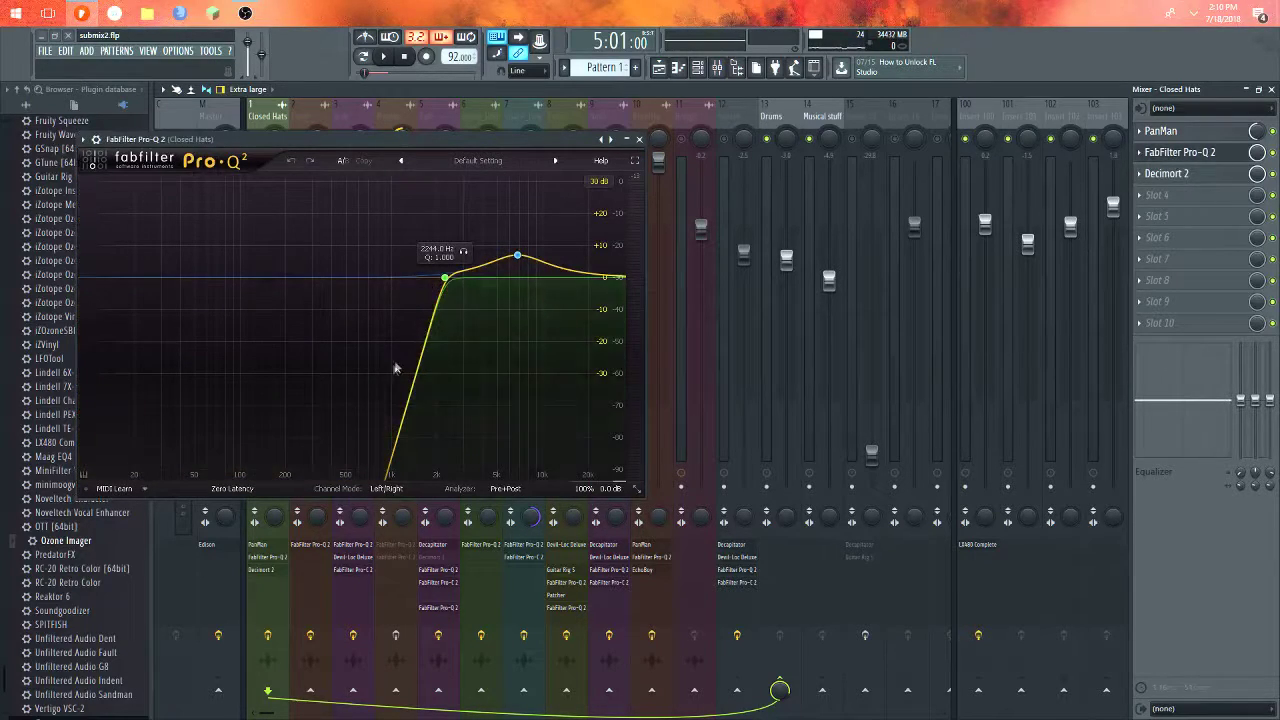
click(639, 139)
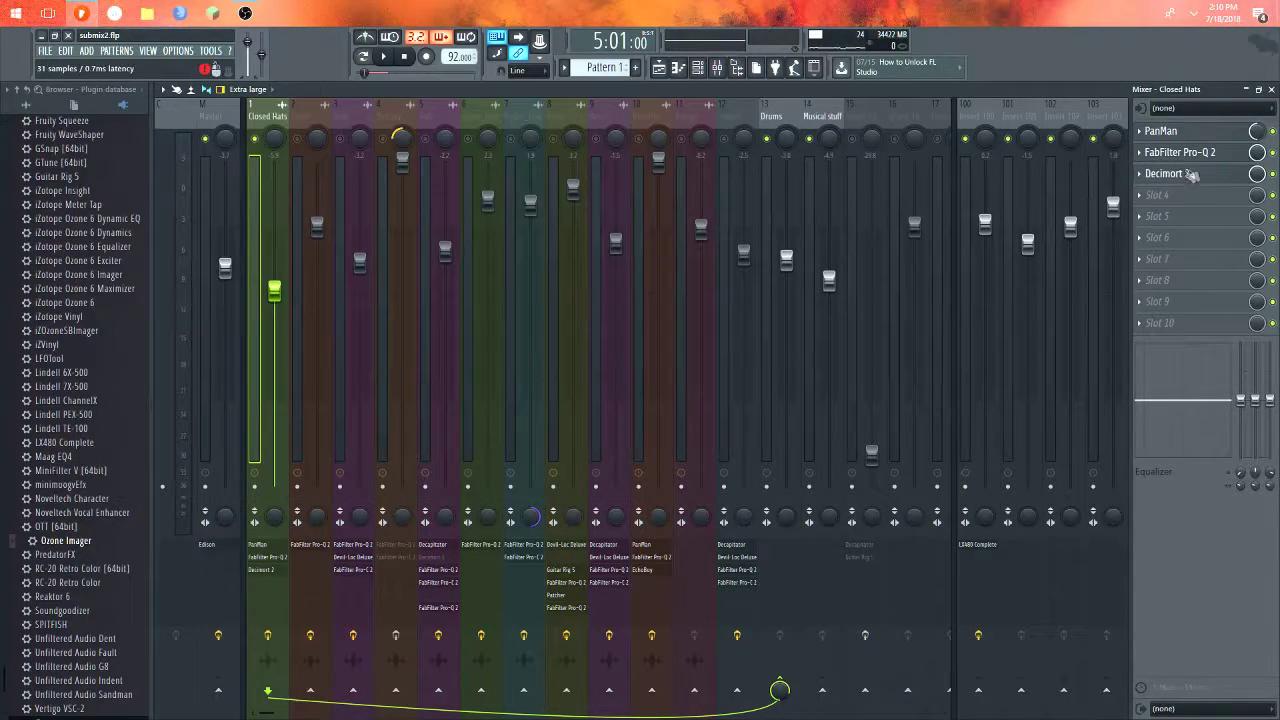
click(1167, 173)
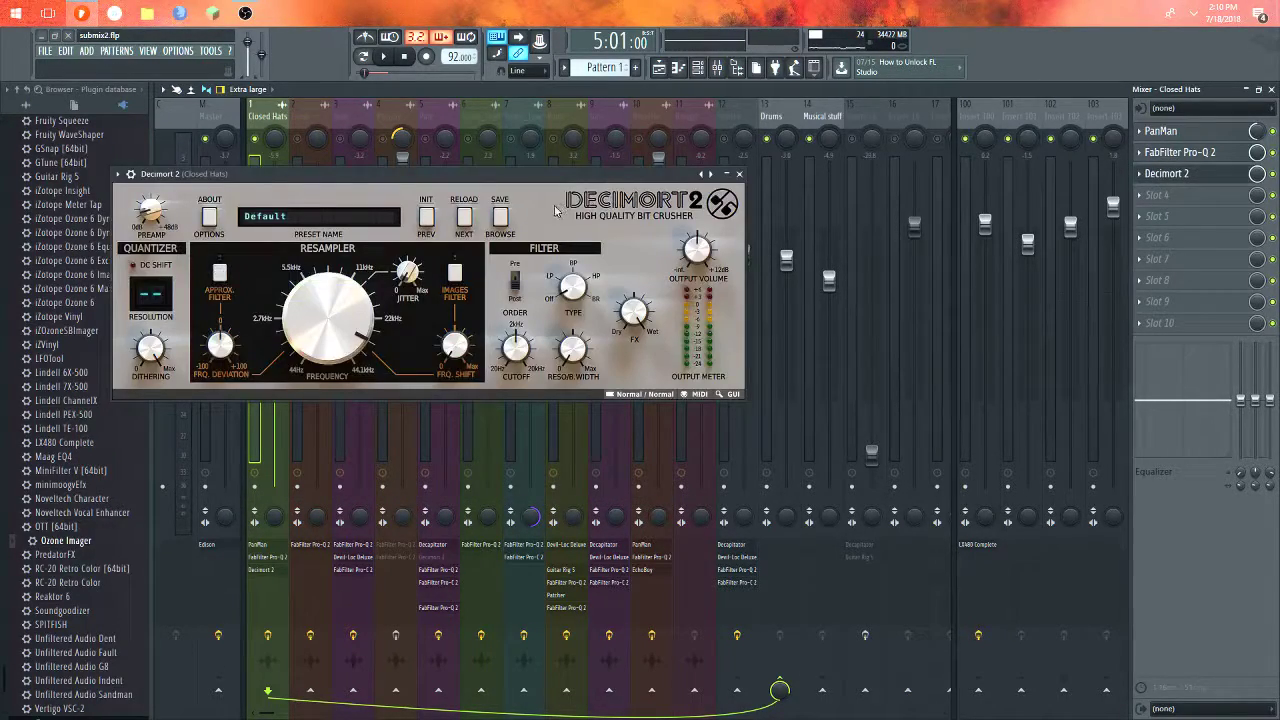
click(739, 174)
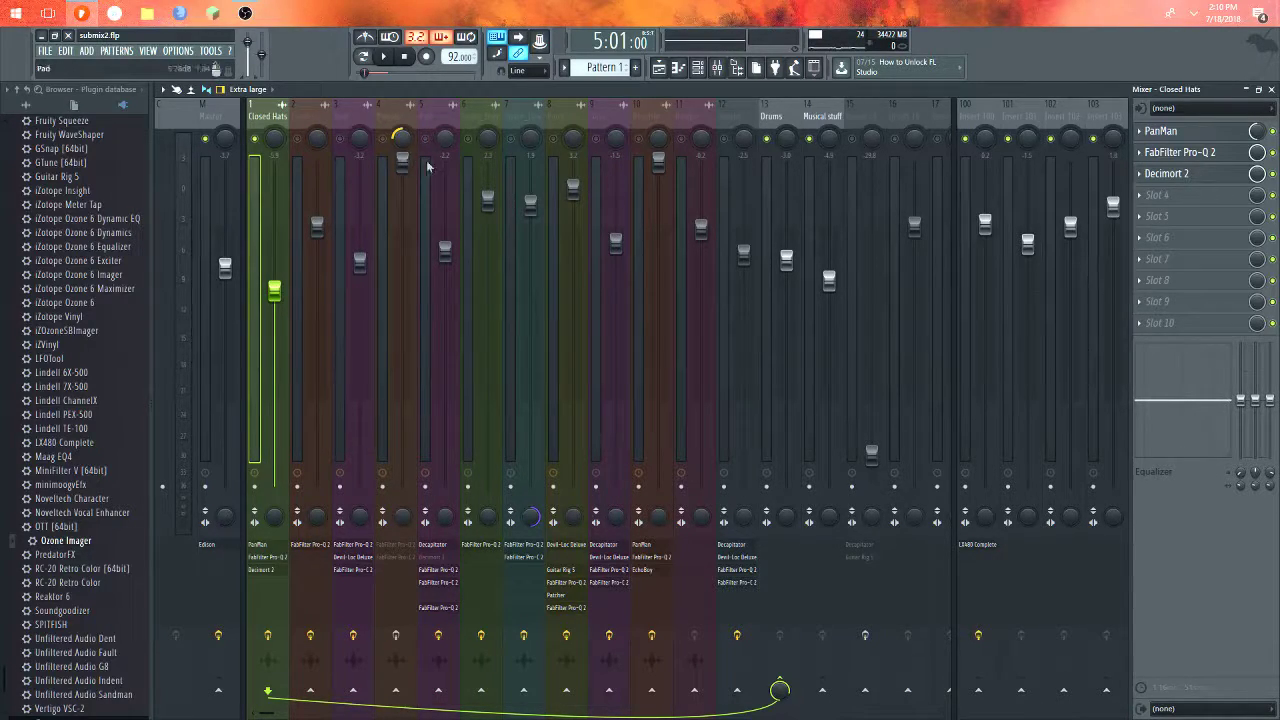
- Unmute all mixer tracks and set the Playlist's time selection from bar 1 to bar 5
right_click(767, 142)
right_click(767, 142)
click(148, 50)
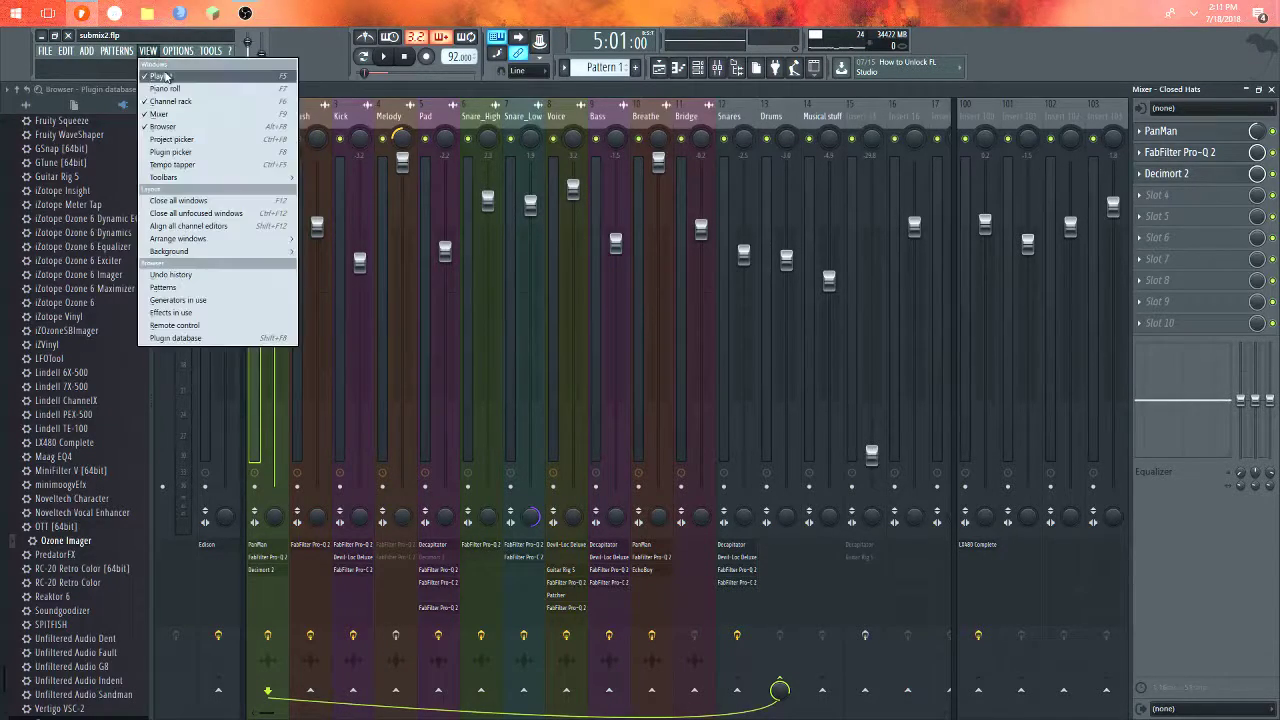
click(170, 80)
ctrl+click(404, 119)
scroll(396, 166, down, 4)
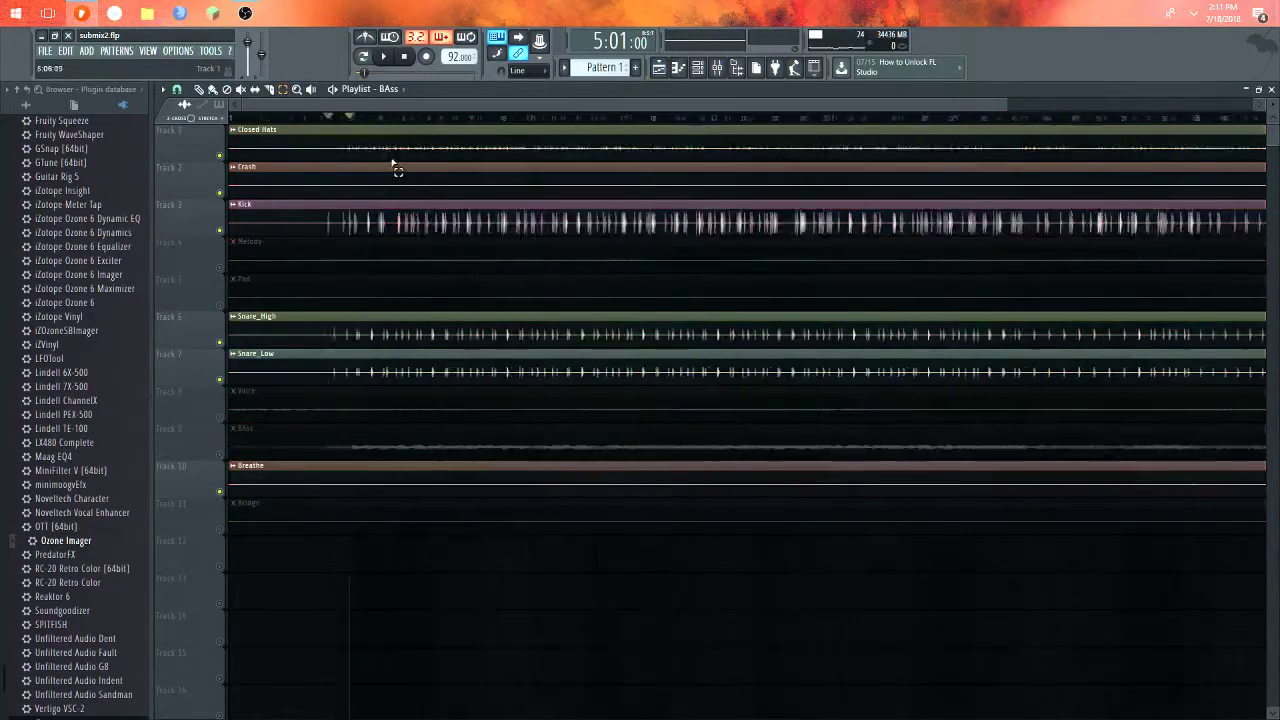
scroll(351, 103, up, 1)
double_click(305, 119)
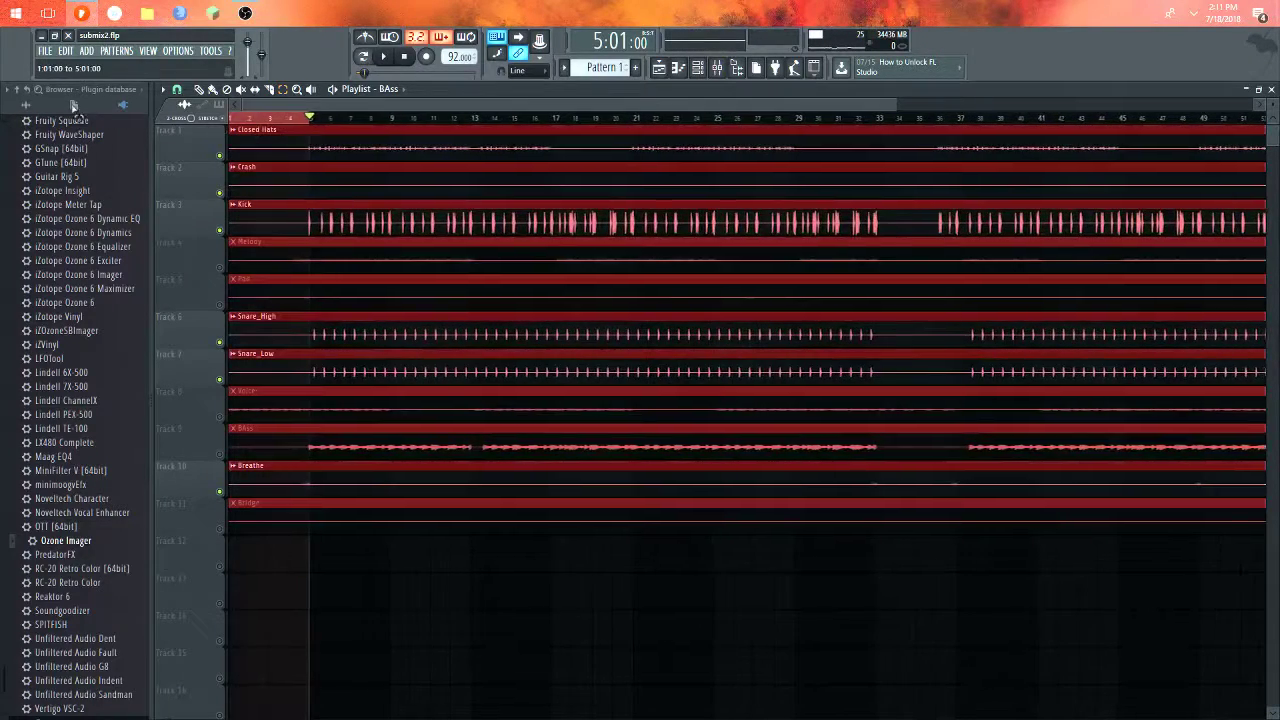
- Play the song from the beginning with all Playlist tracks unmuted, and re-enable the Melody track's effects in the mixer
key(space)
right_click(220, 231)
right_click(220, 231)
click(147, 50)
click(175, 118)
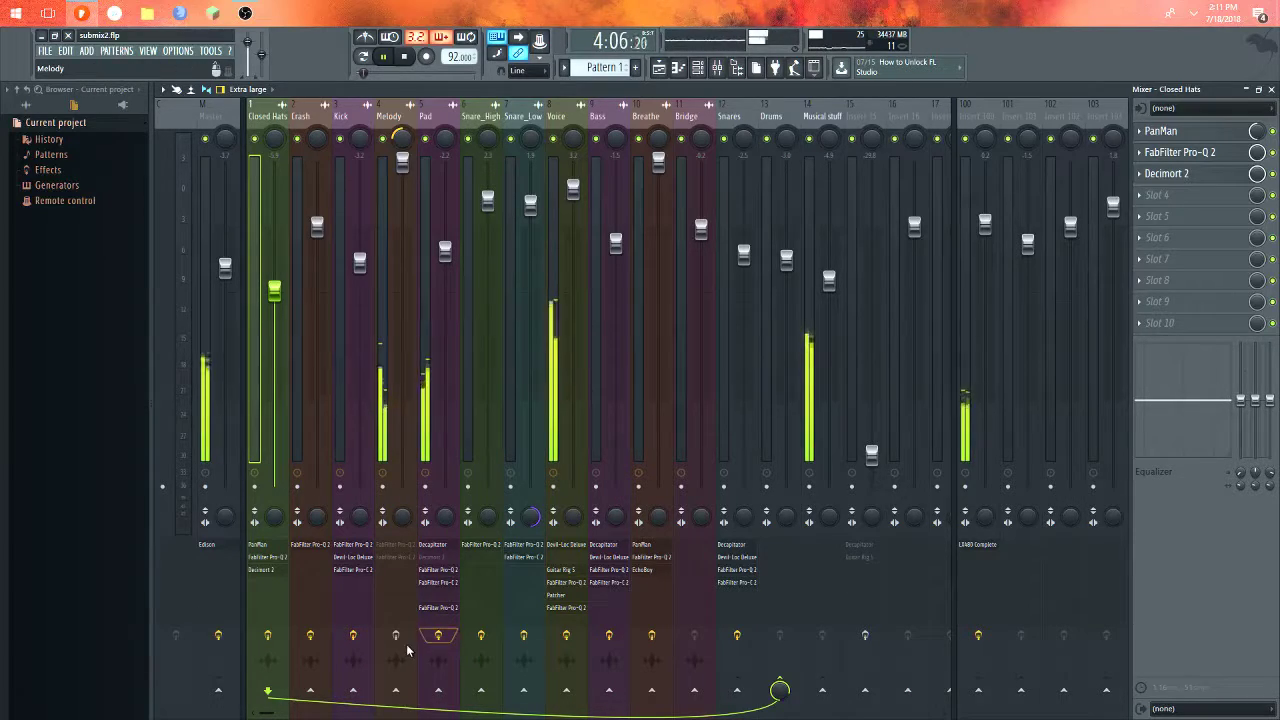
key(space)
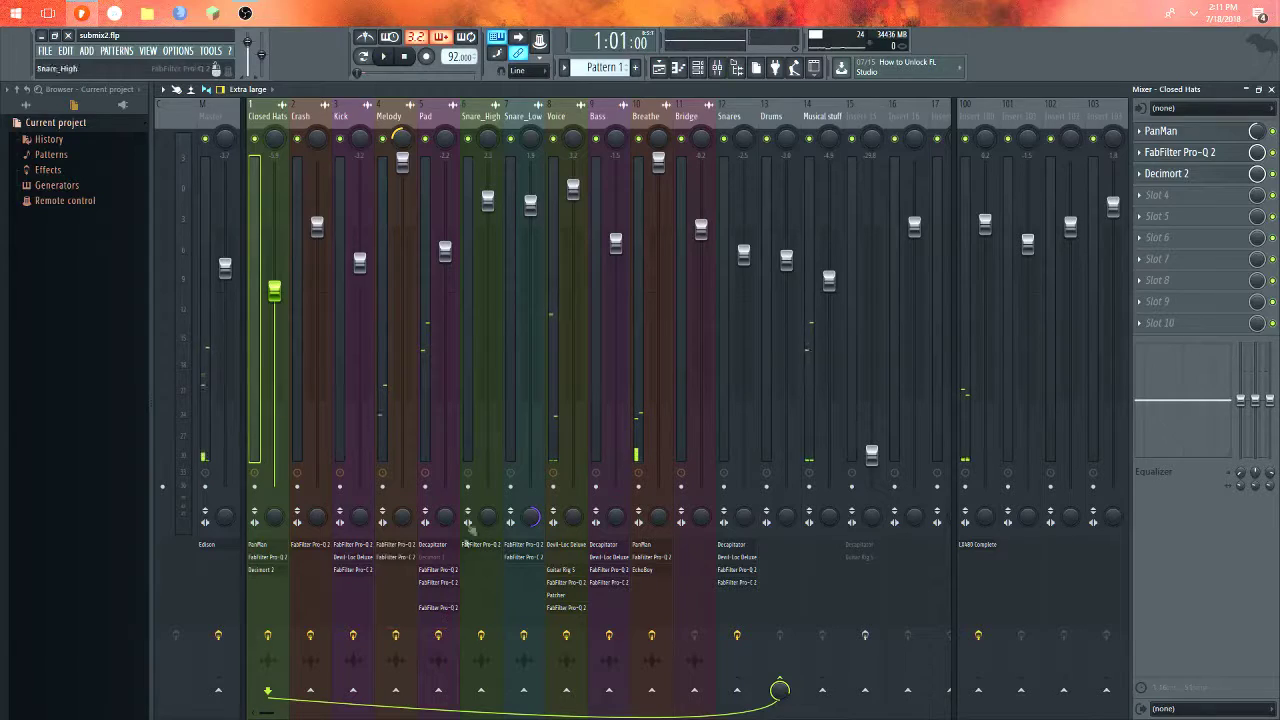
- Remove the disabled Decimort 2 effect from the Pad track's second slot
click(428, 393)
click(1180, 152)
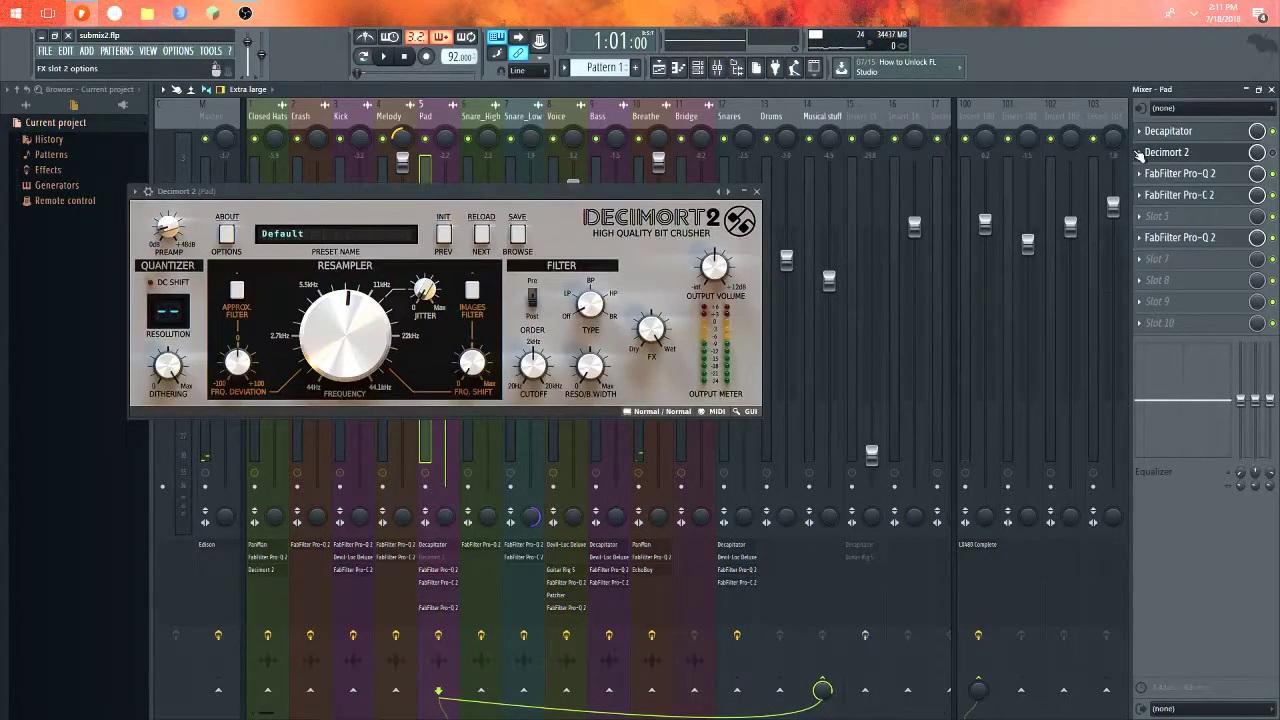
click(1139, 153)
mouse_move(1144, 172)
click(712, 68)
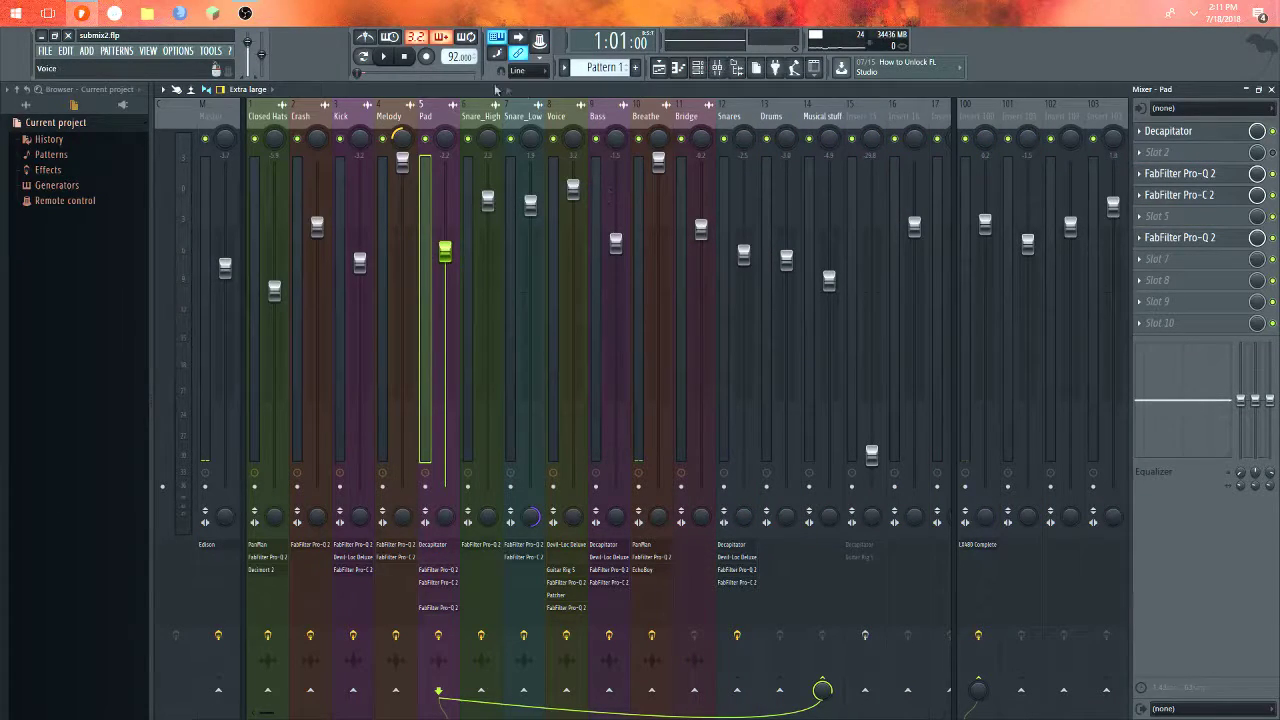
- Select the Voice track and examine its Devil-Loc Deluxe settings and the Vintage Verb in its Guitar Rig 5
click(563, 186)
click(1200, 131)
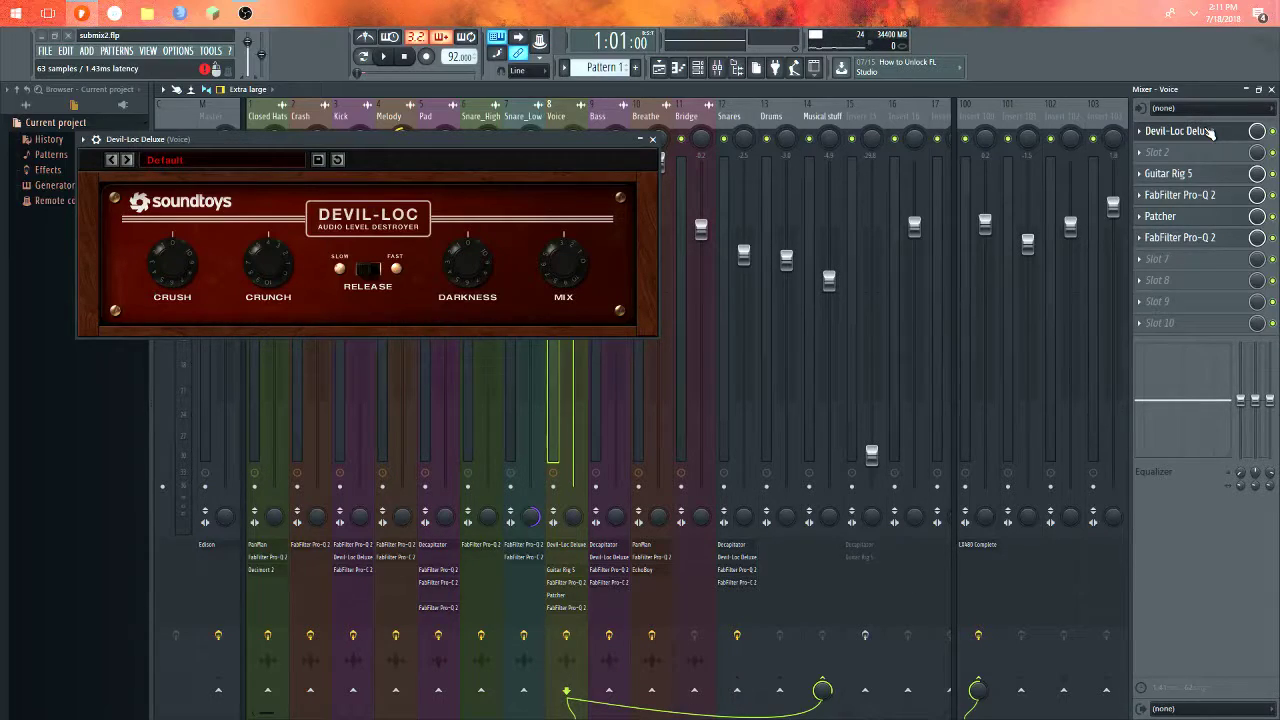
click(653, 139)
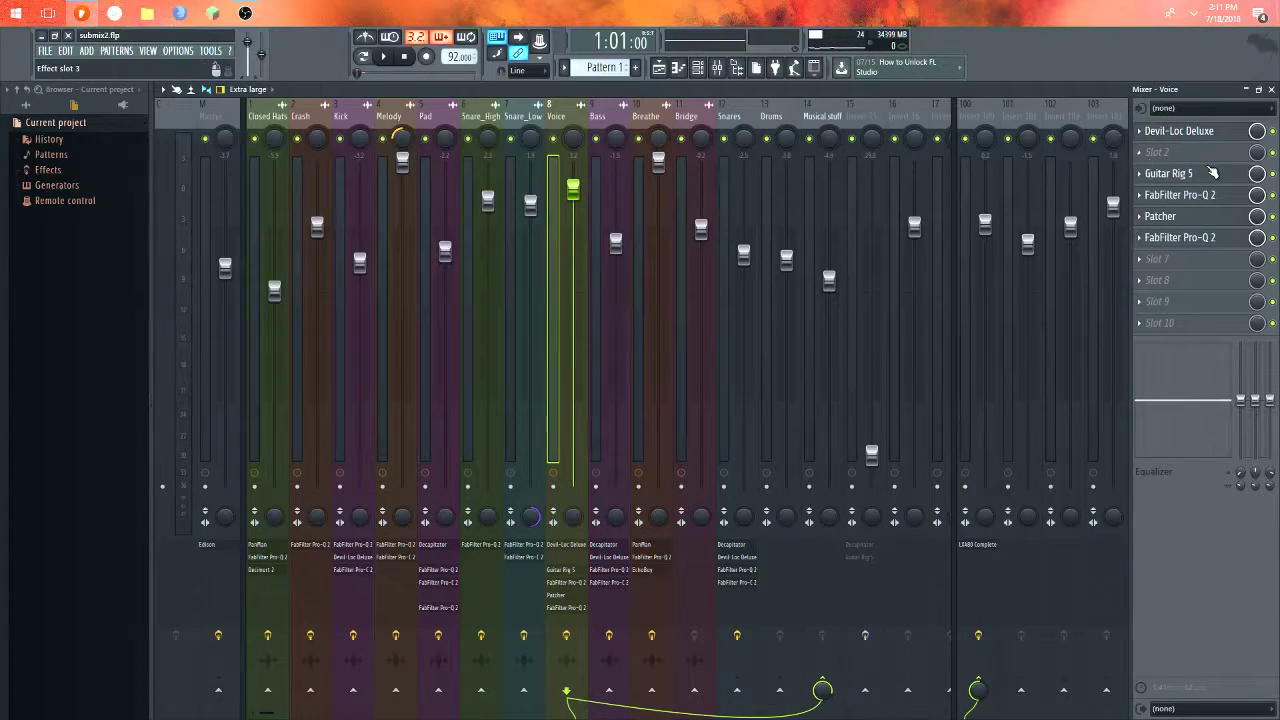
click(1213, 172)
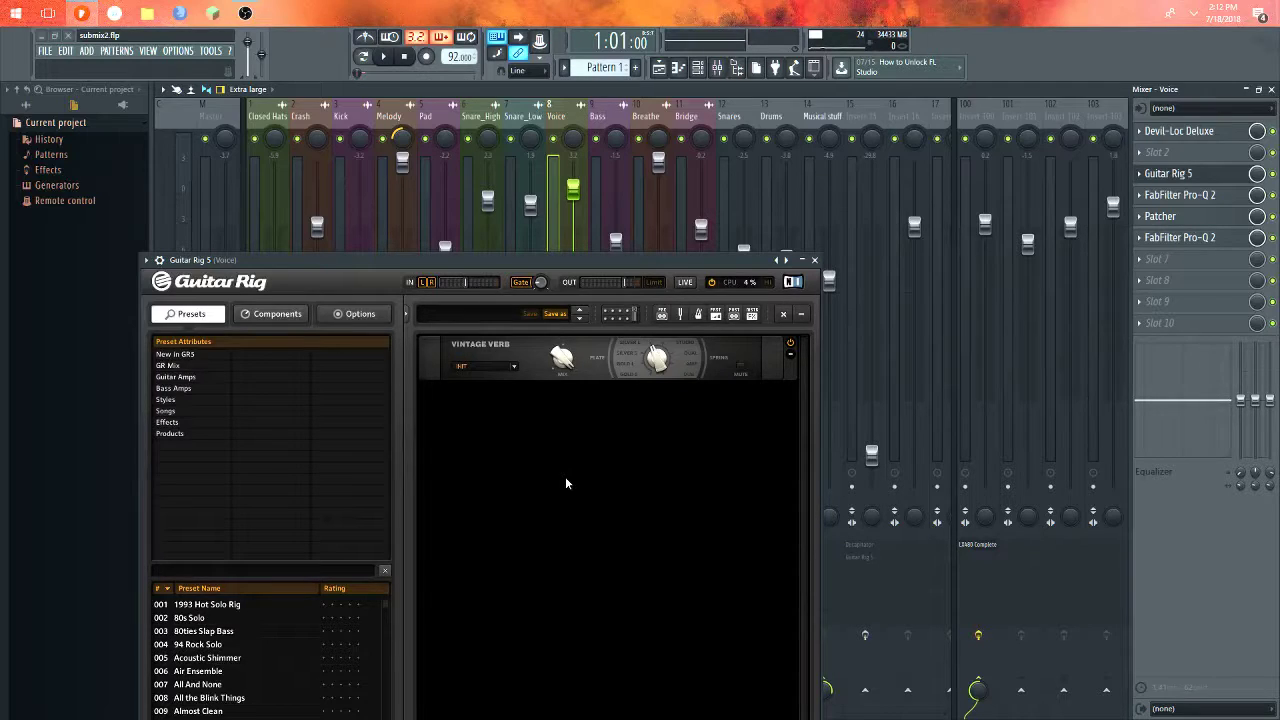
- Examine the low cut, dip and boost bands of the Voice track's first FabFilter Pro-Q 2, and close the open effect windows
click(1182, 195)
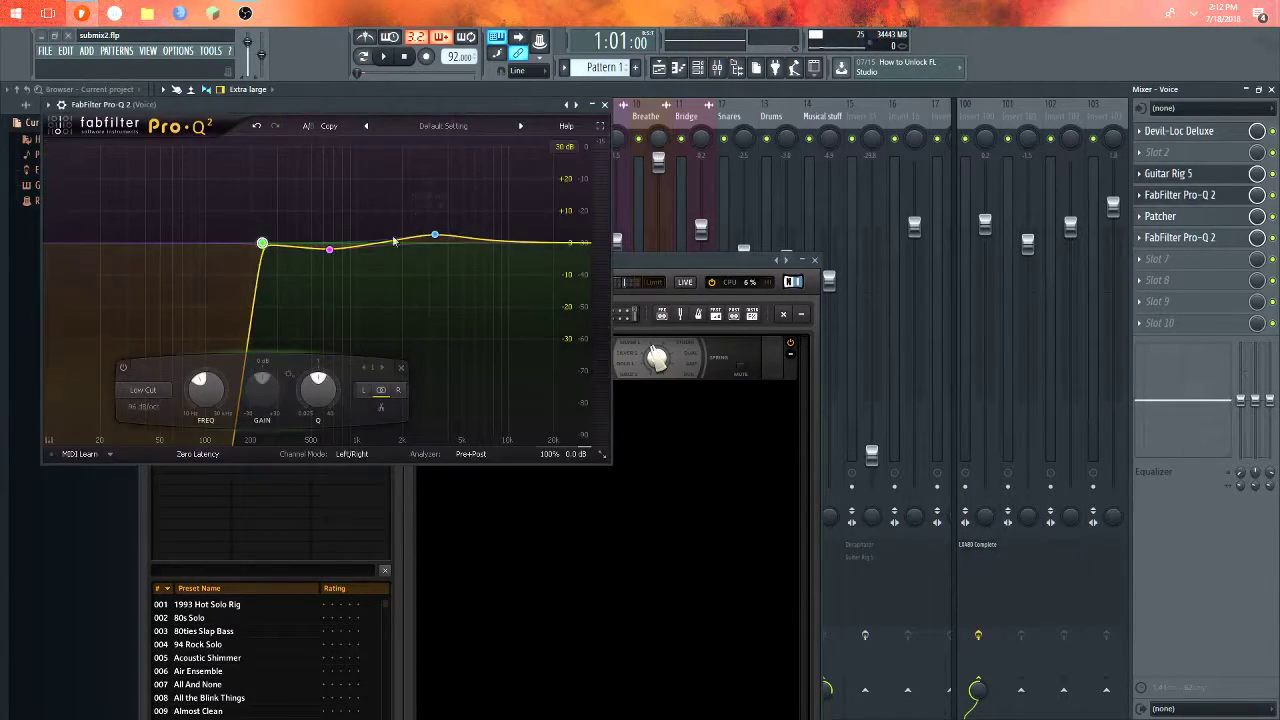
mouse_move(271, 266)
mouse_move(330, 258)
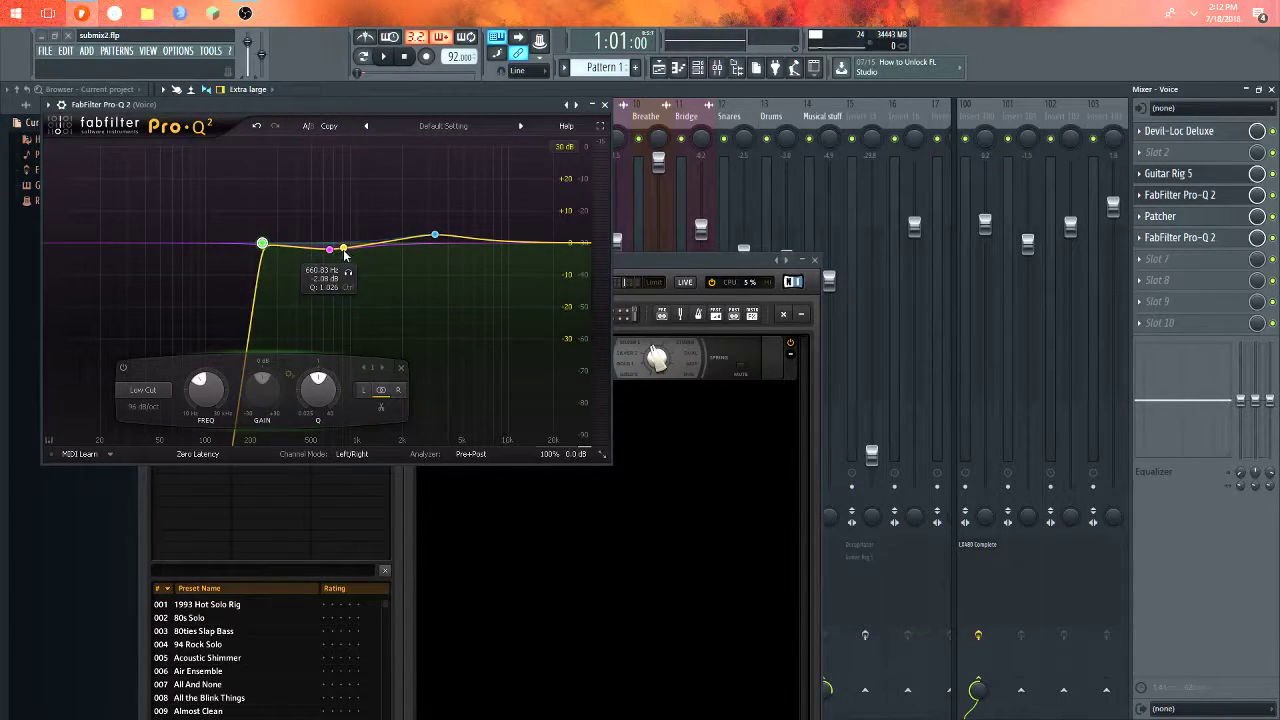
mouse_move(455, 237)
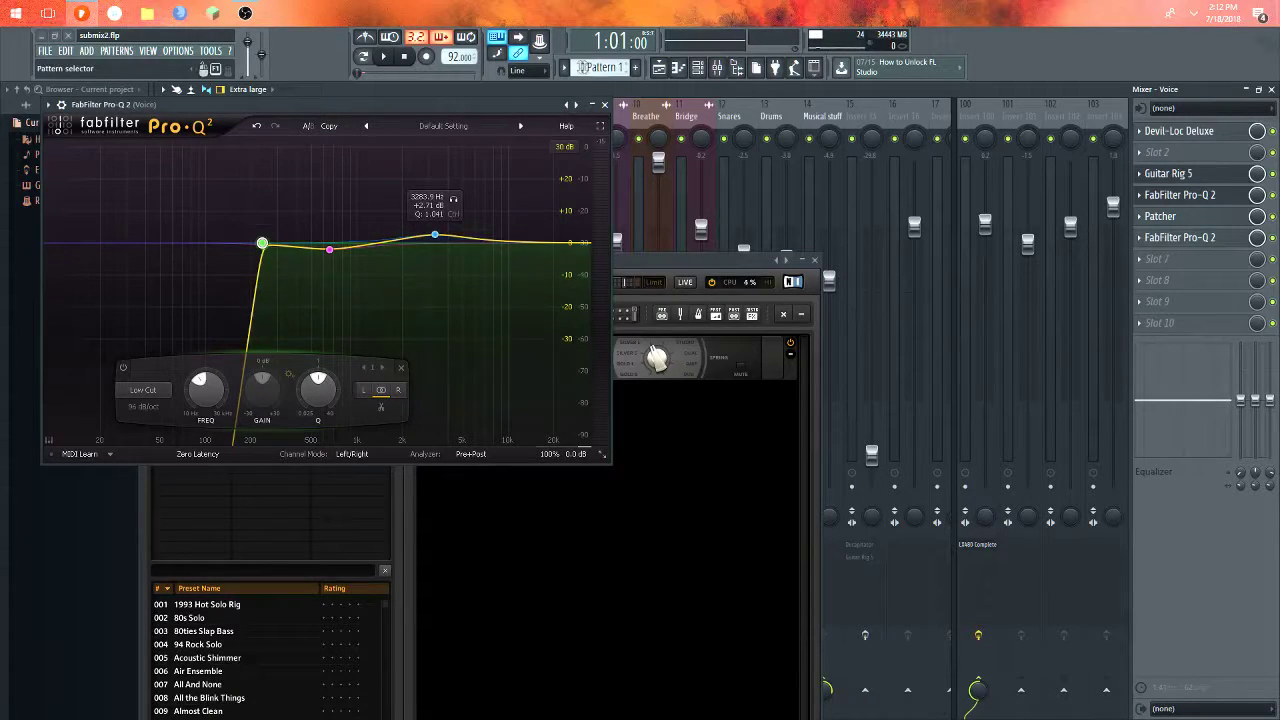
click(604, 105)
click(815, 280)
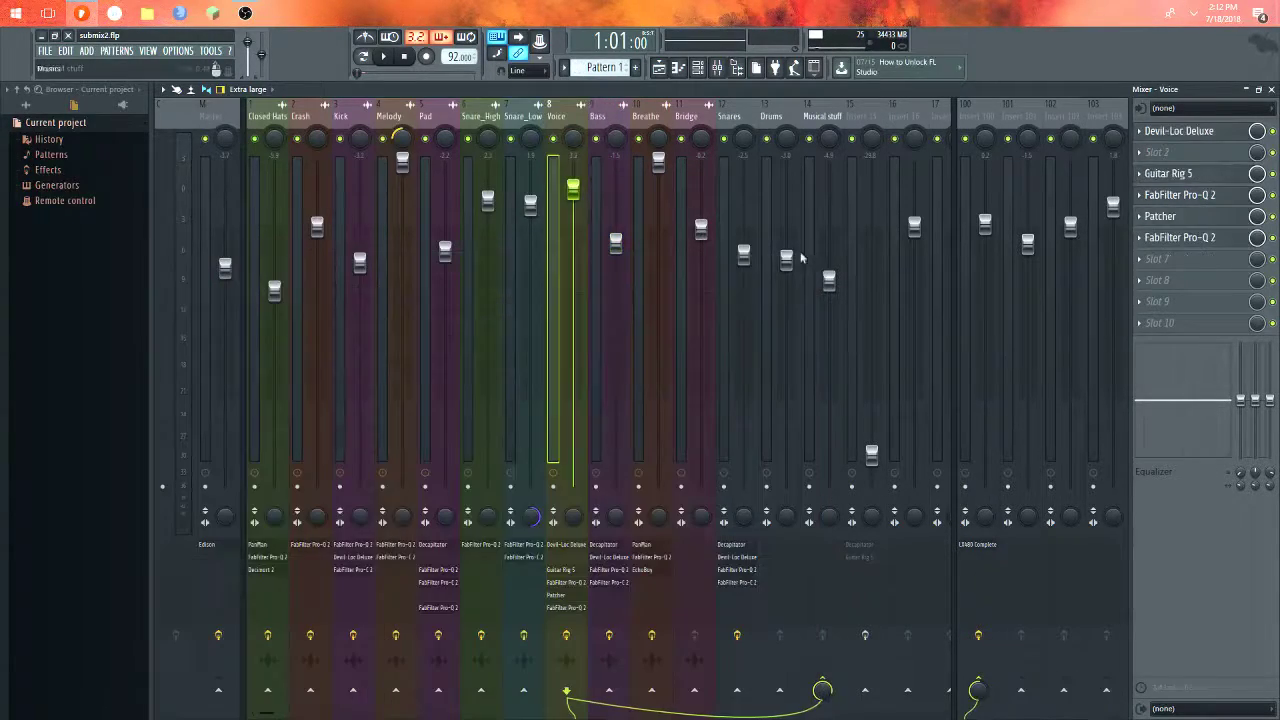
- Examine the Voice track's Patcher routing, including its Ozone Imager width and the FabFilter Pro-Q 2 feeding the imager
click(1183, 218)
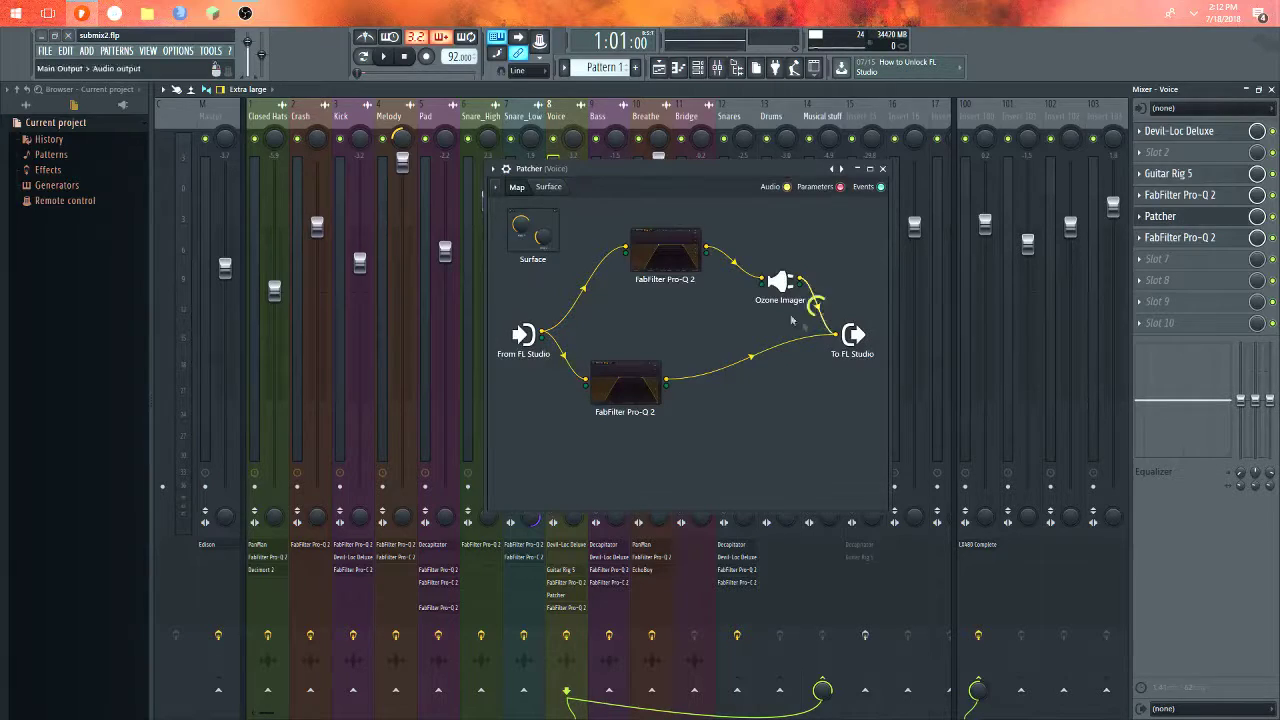
double_click(779, 283)
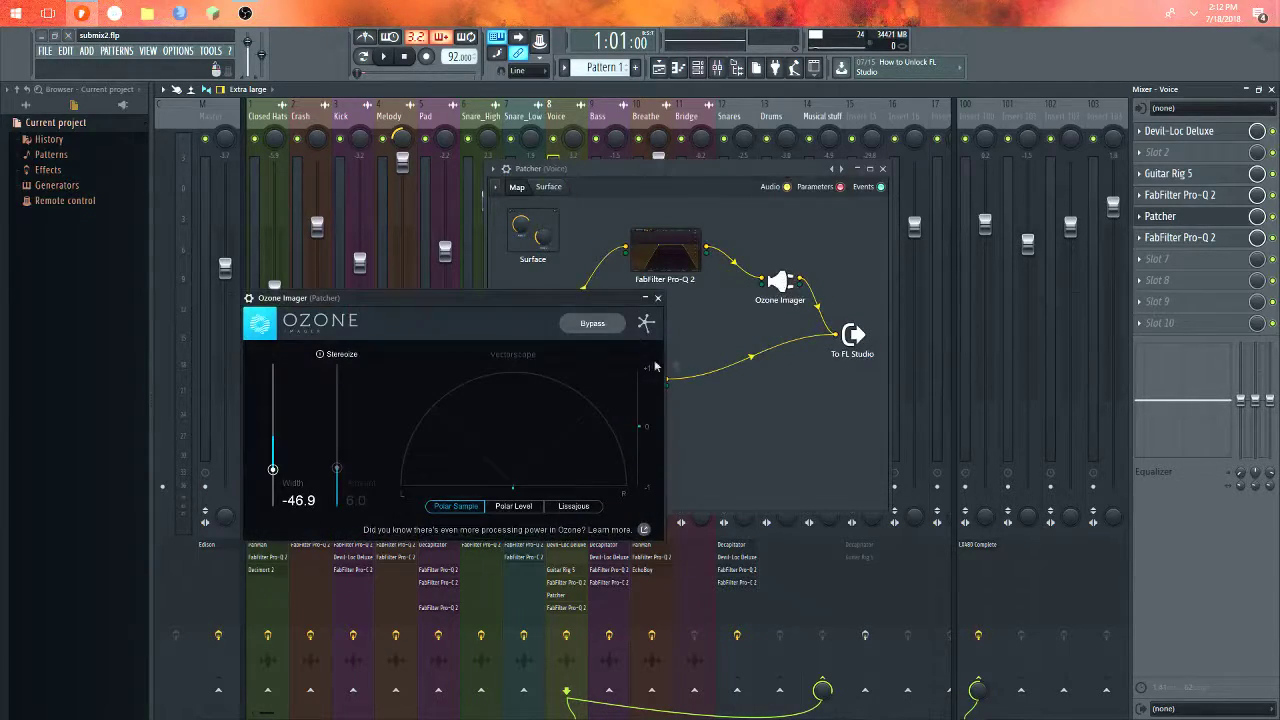
double_click(668, 260)
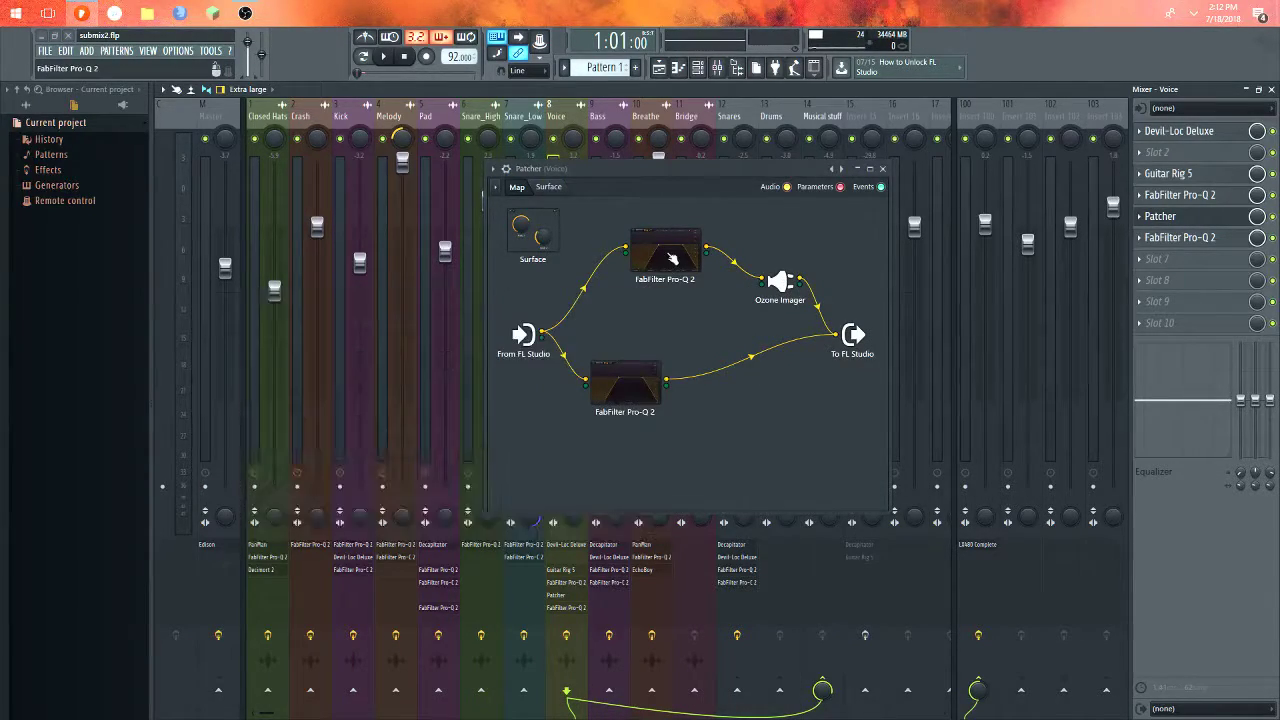
click(426, 297)
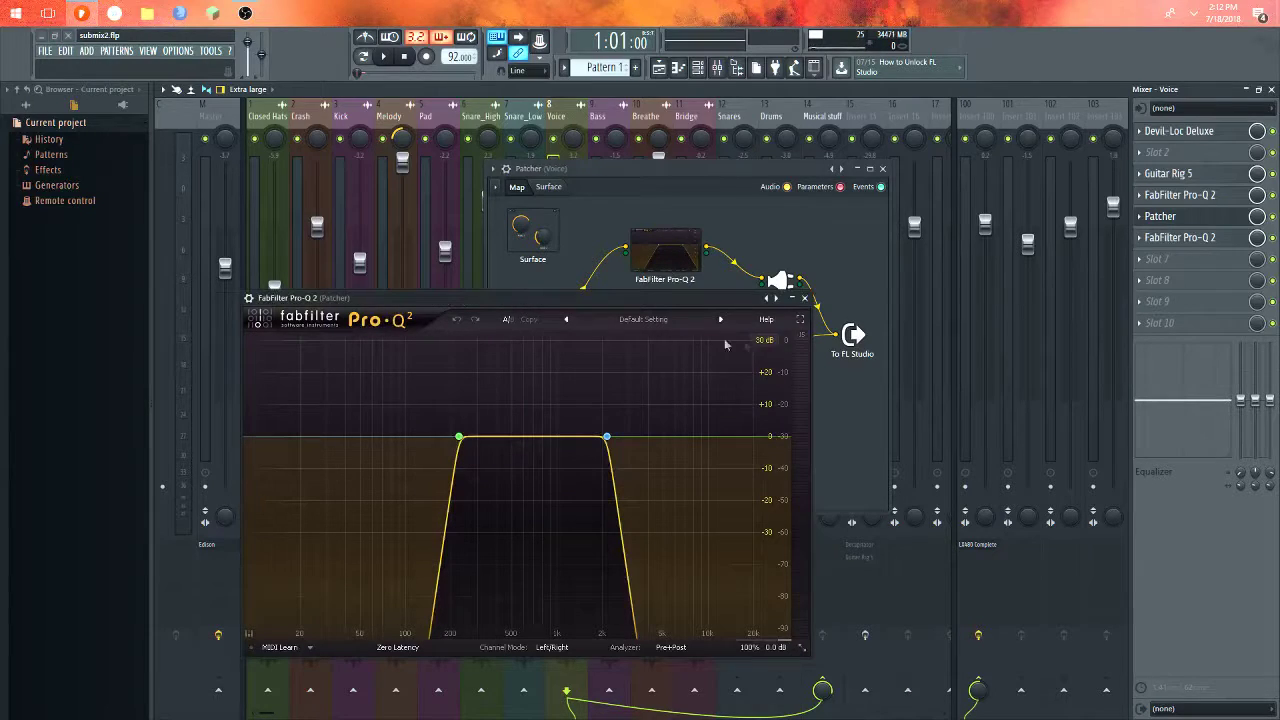
click(805, 298)
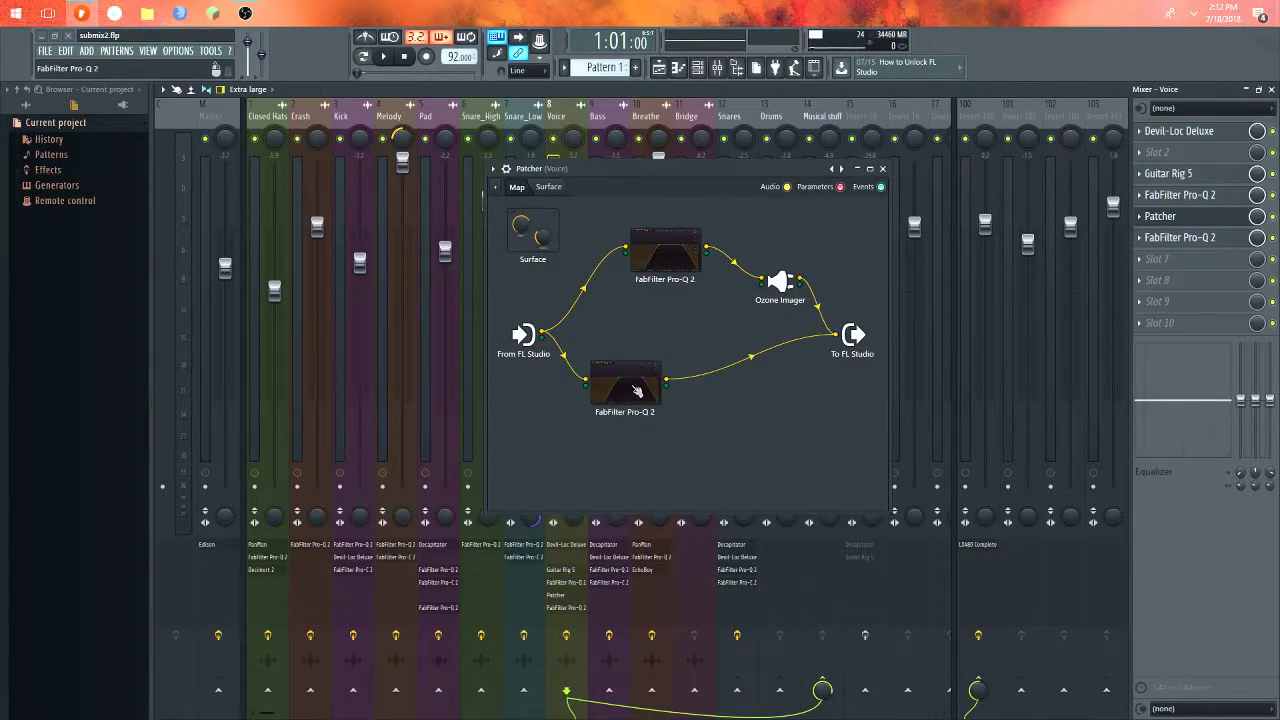
- Examine the FabFilter Pro-Q 2 on the direct branch of the Voice track's Patcher, and close the Patcher
double_click(638, 390)
click(805, 298)
click(883, 169)
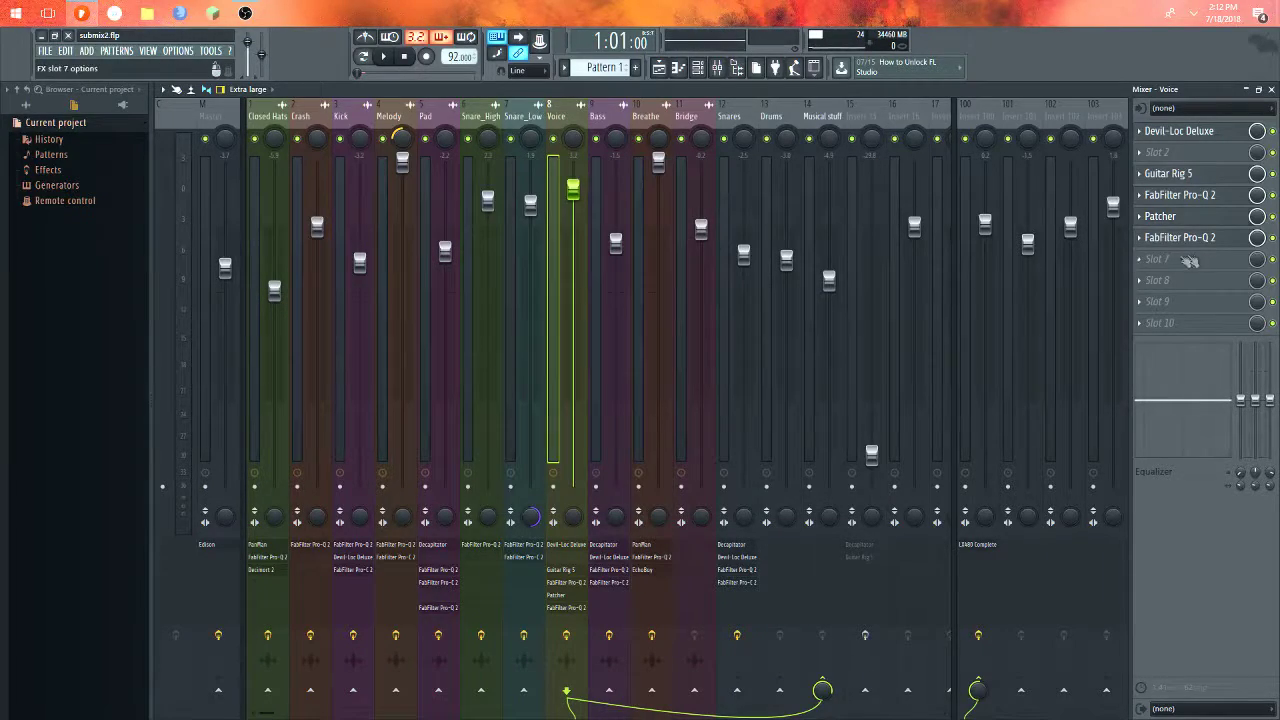
- Compare the Voice track's last FabFilter Pro-Q 2 dip with the boost in its earlier Pro-Q 2, and close both
click(1172, 238)
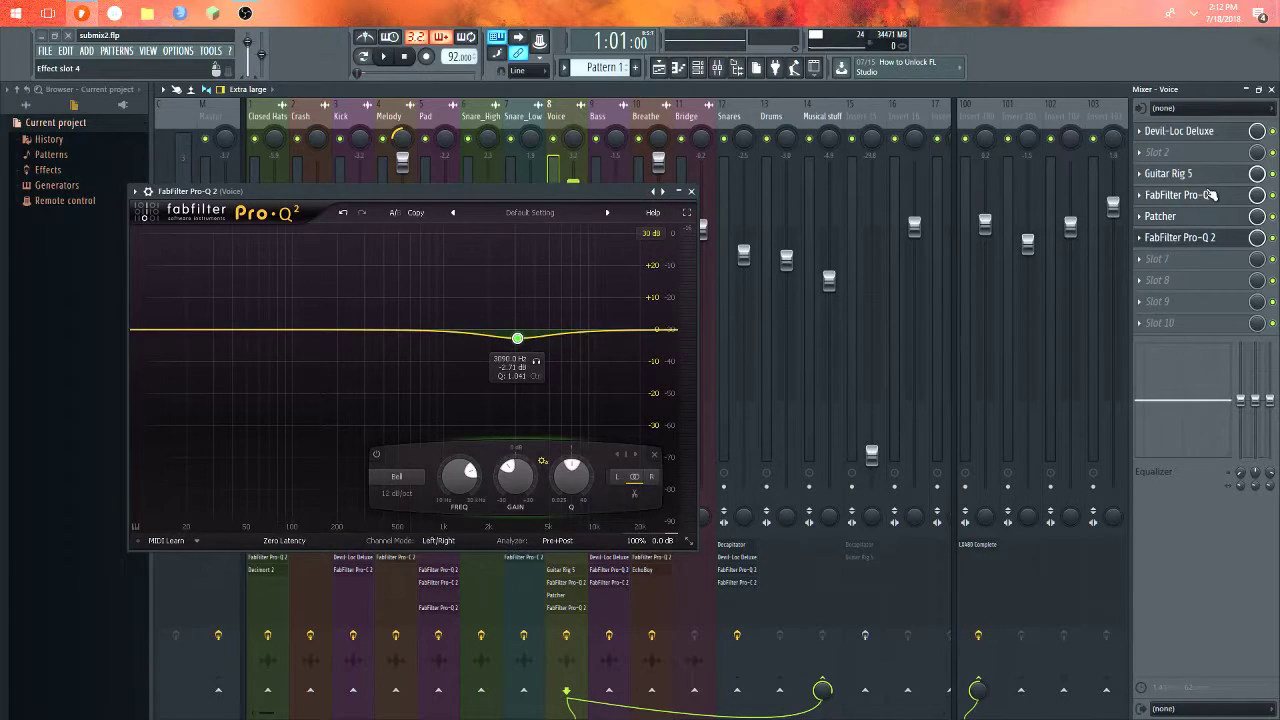
click(1180, 195)
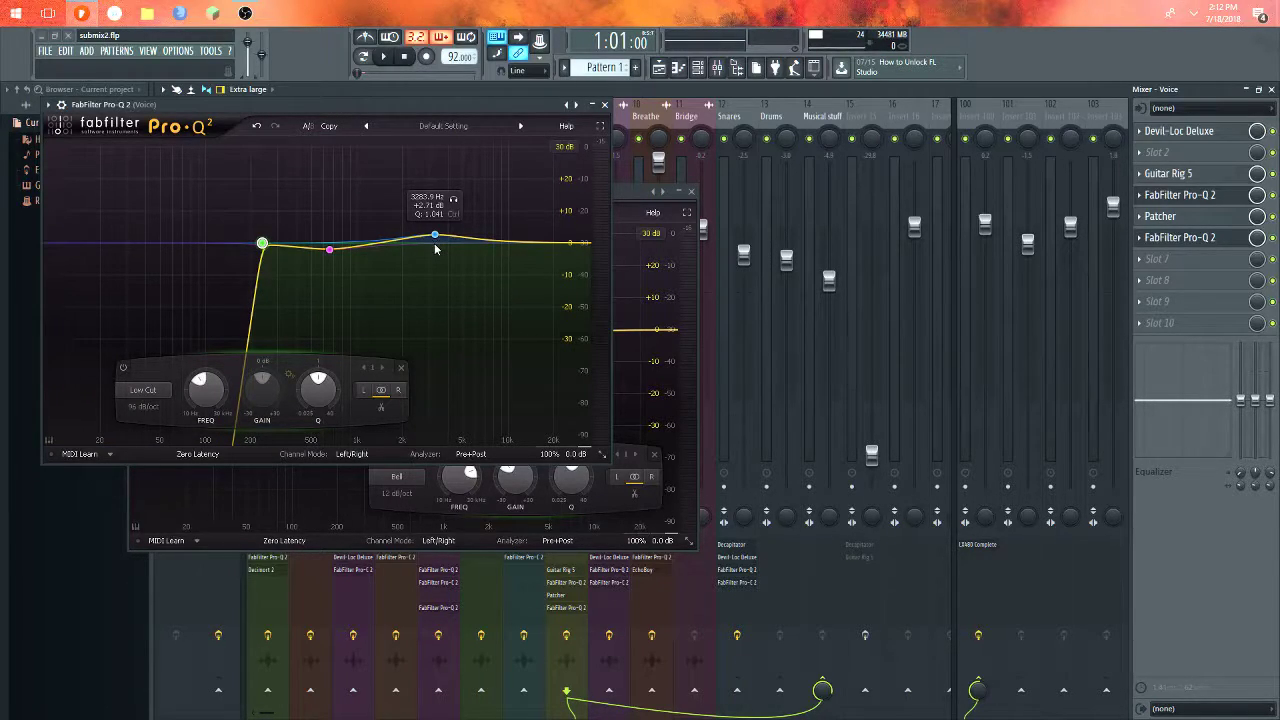
click(604, 104)
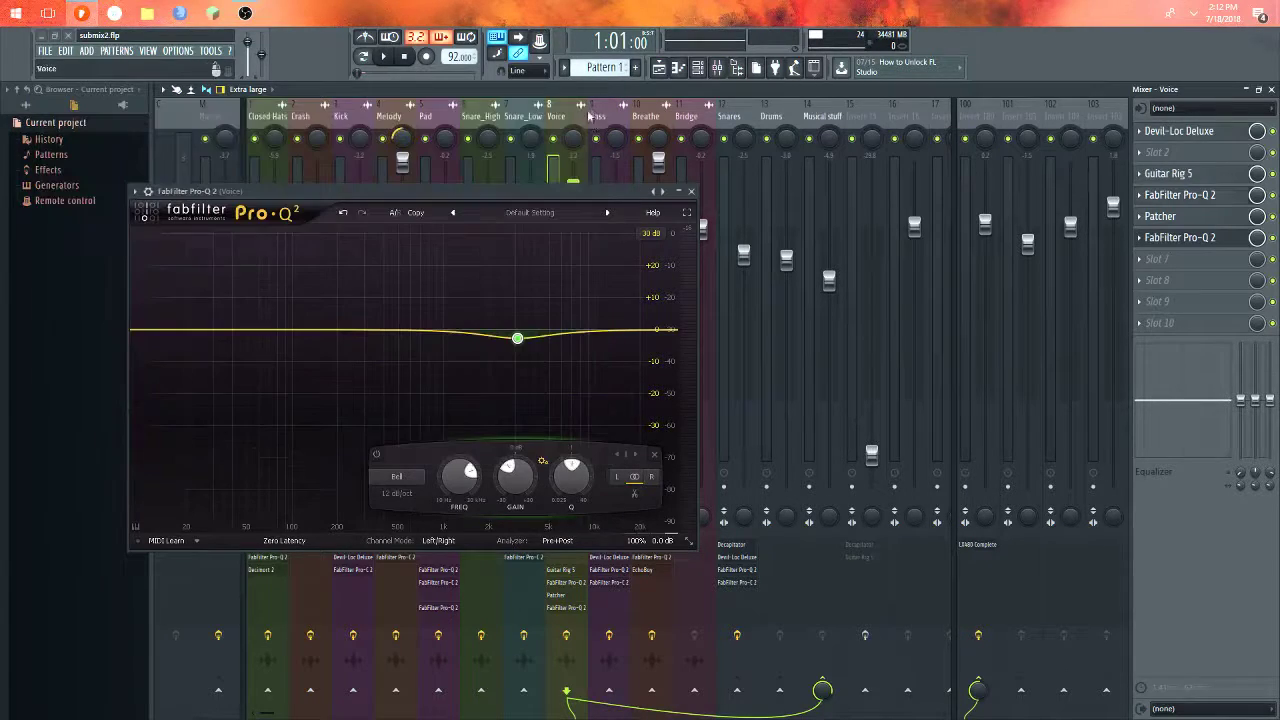
click(691, 191)
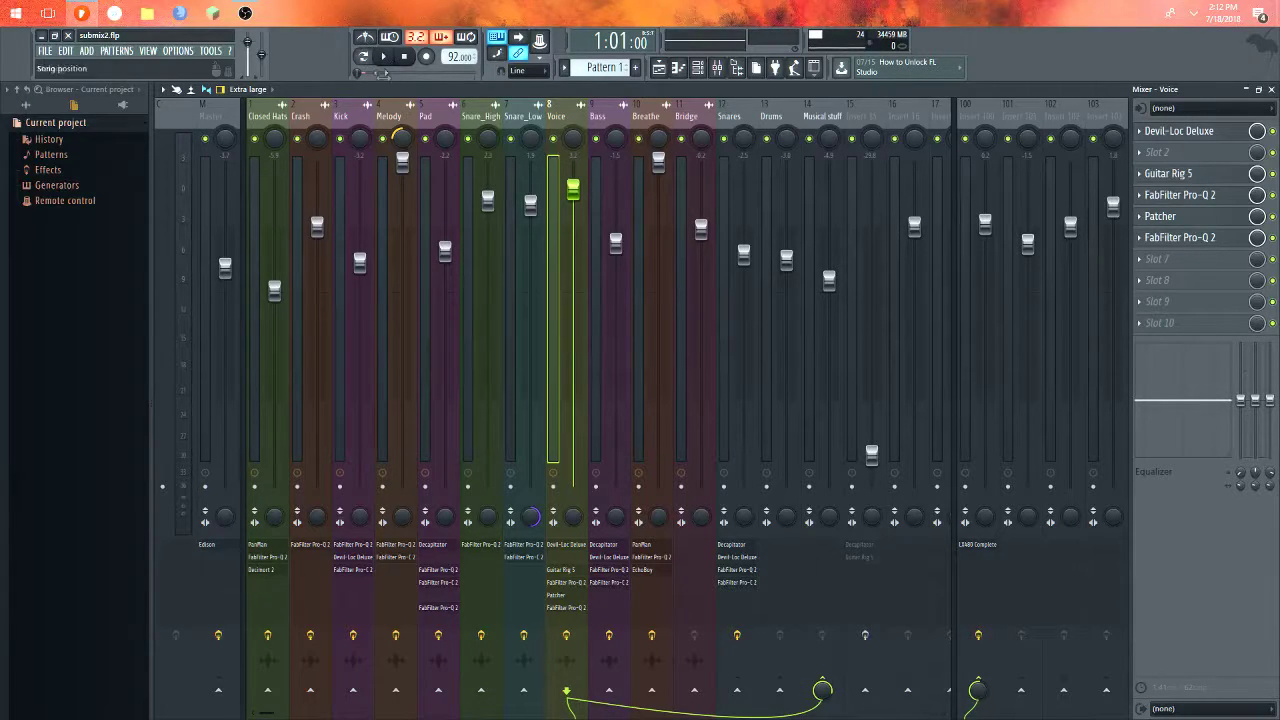
- Select the Pad track, examine its Decapitator settings, and close the effect
click(429, 194)
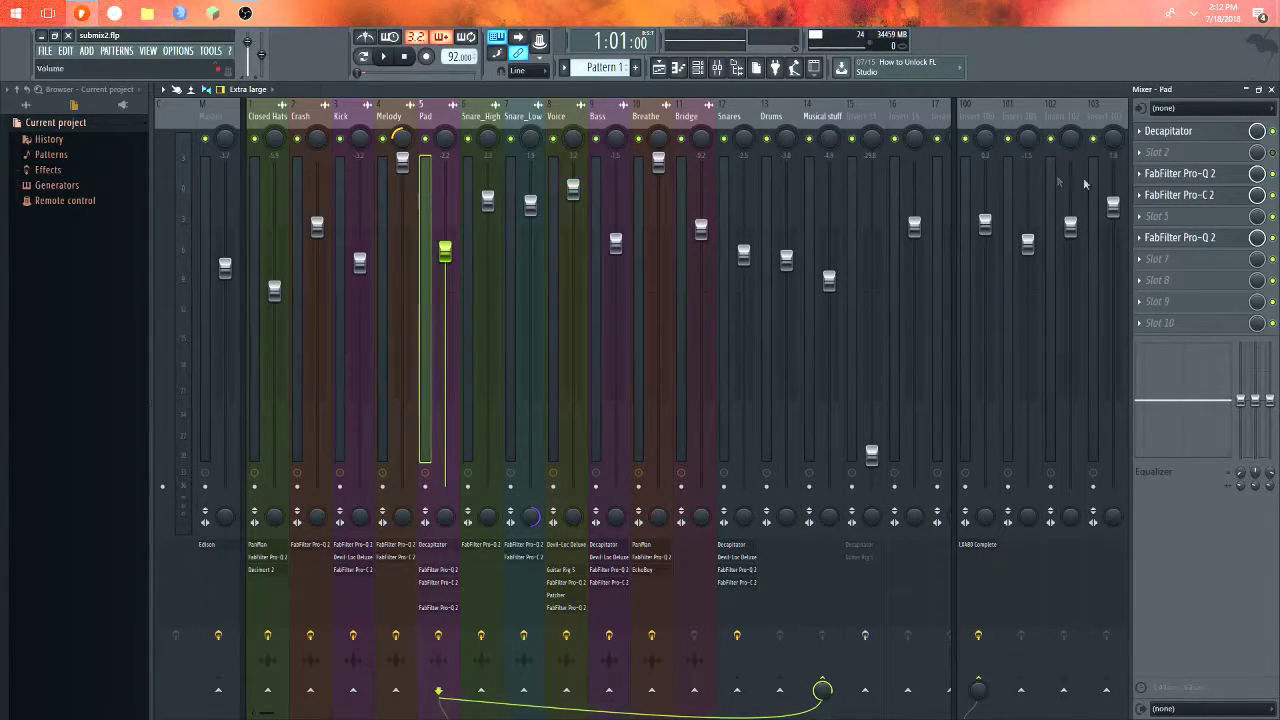
click(1160, 133)
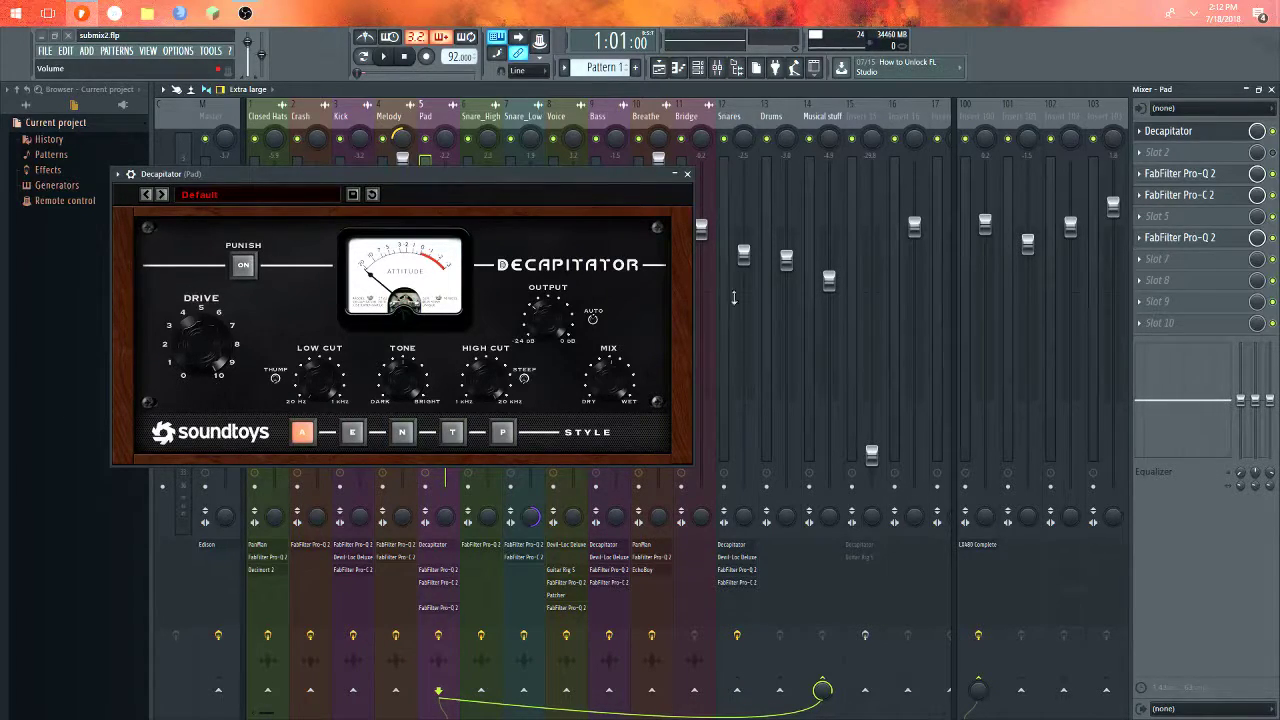
click(689, 175)
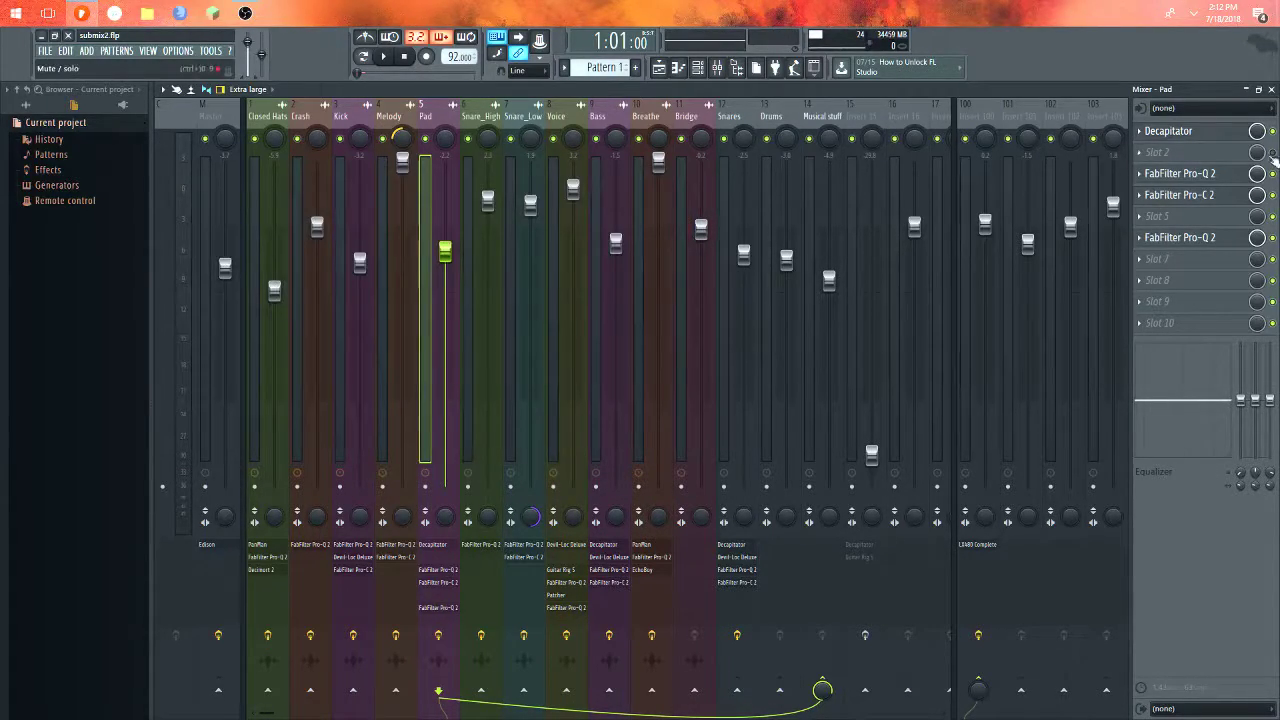
- Examine the Pad track's two FabFilter Pro-Q 2 curves and its FabFilter Pro-C 2 compression, closing each effect
click(1207, 175)
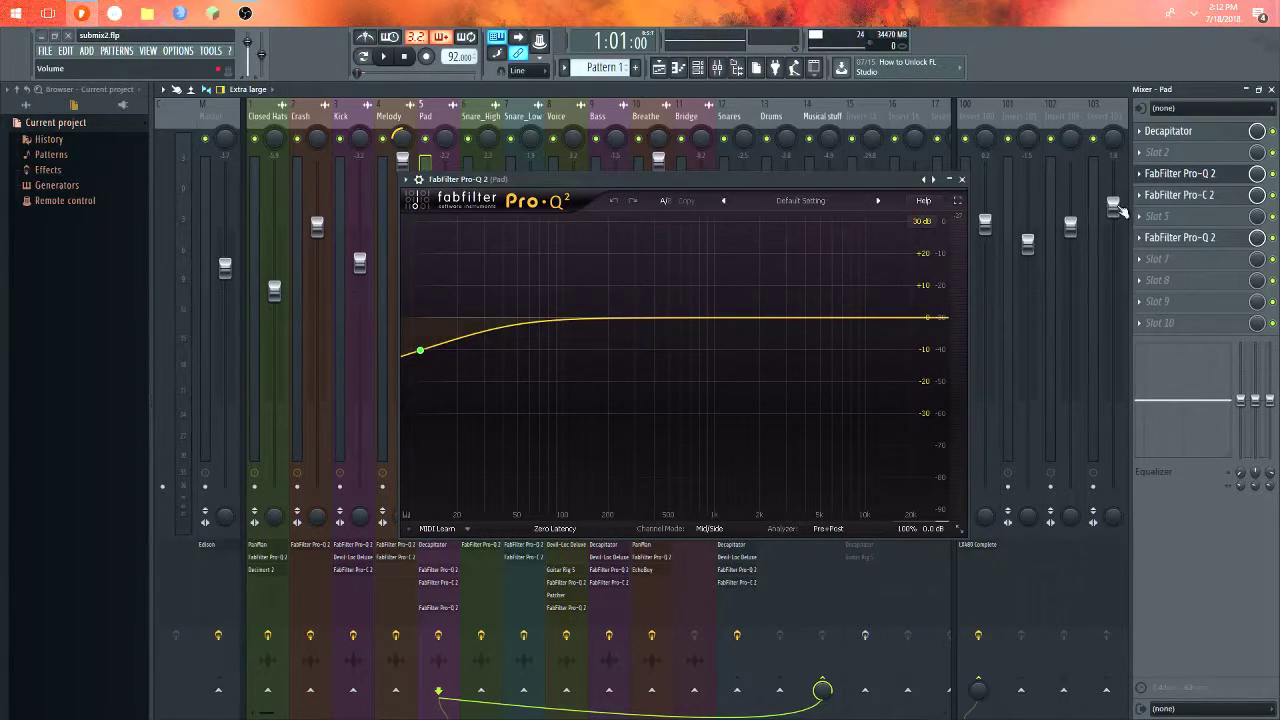
click(1168, 196)
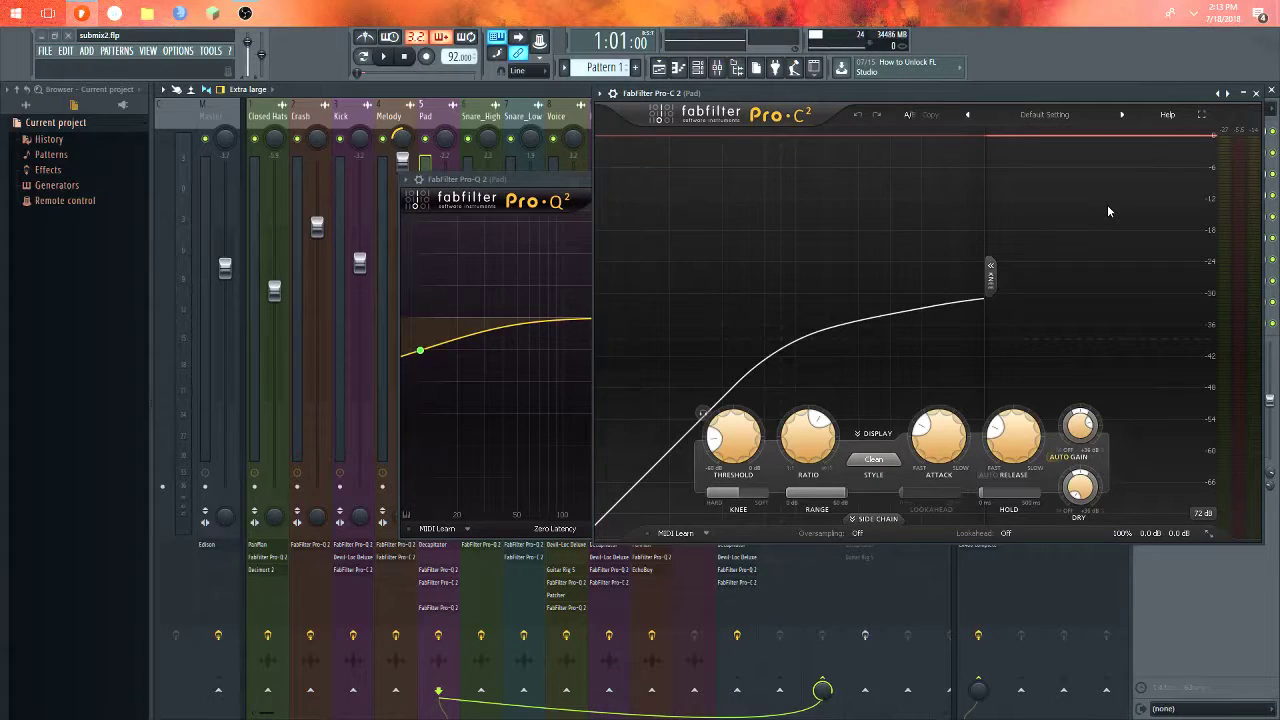
click(1257, 93)
click(961, 179)
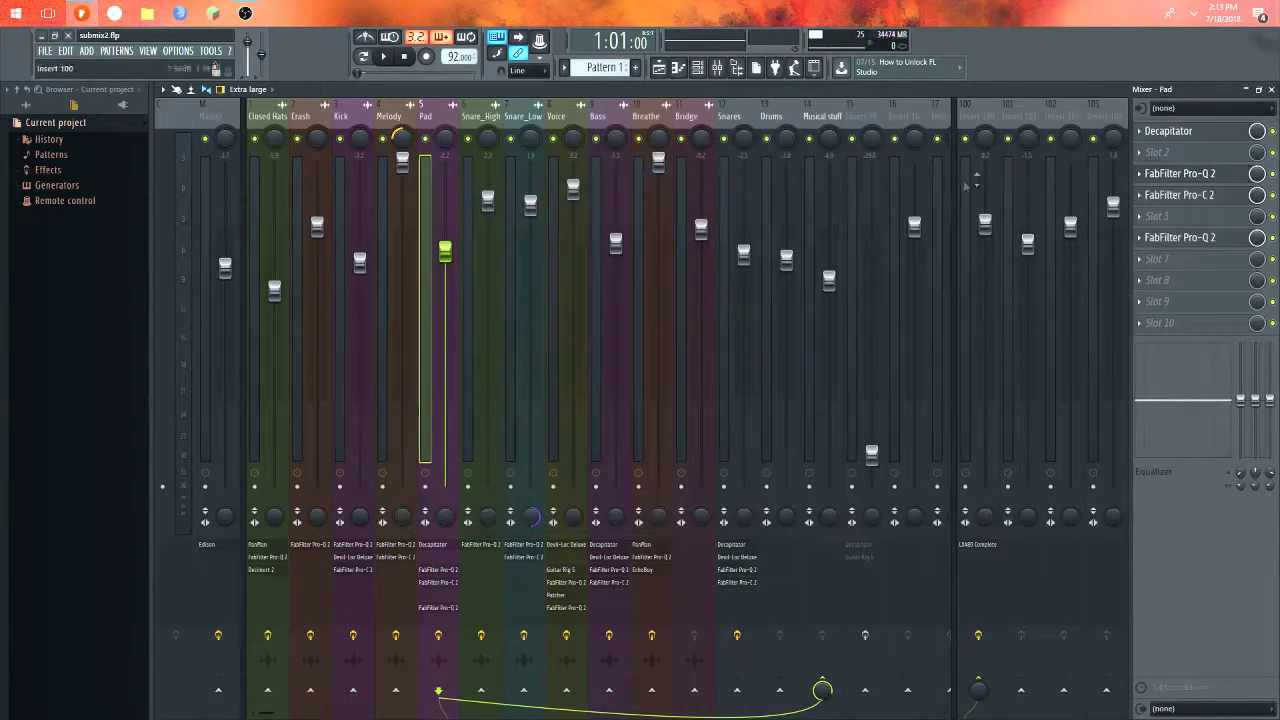
click(1208, 240)
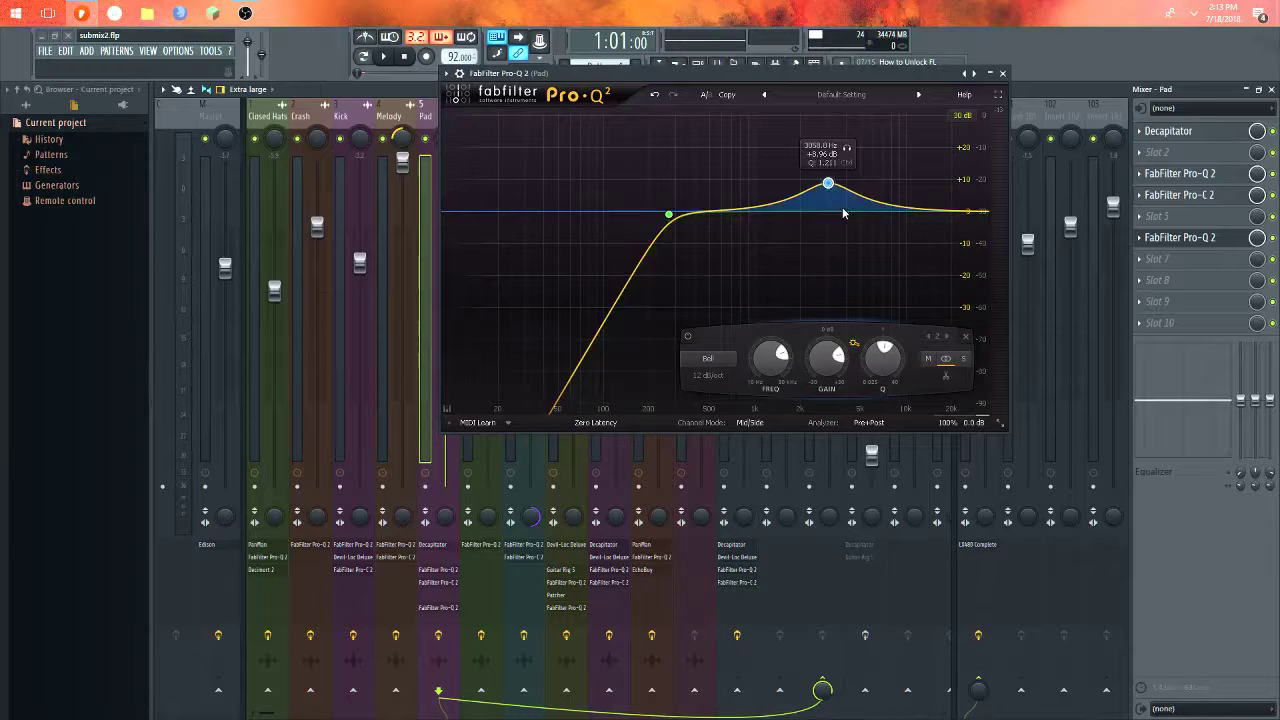
click(1003, 73)
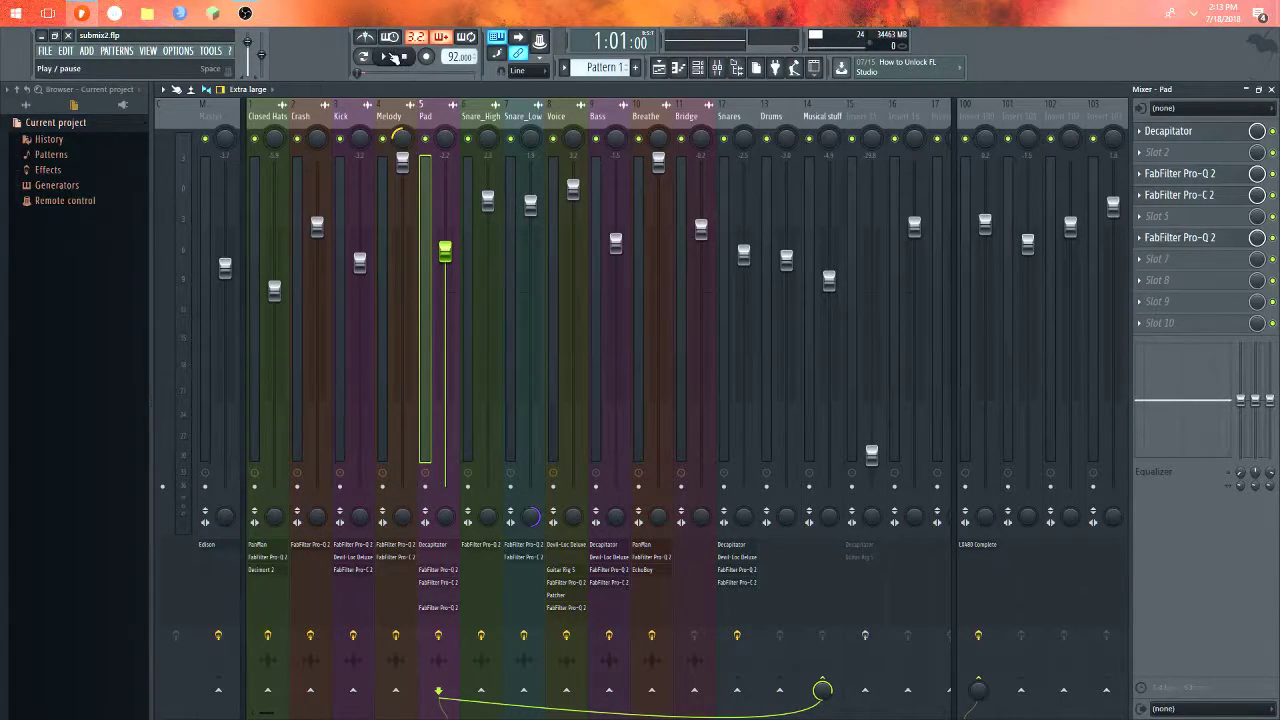
- Play the song and compare the Pad track with all its effects bypassed and enabled again
click(395, 57)
click(440, 636)
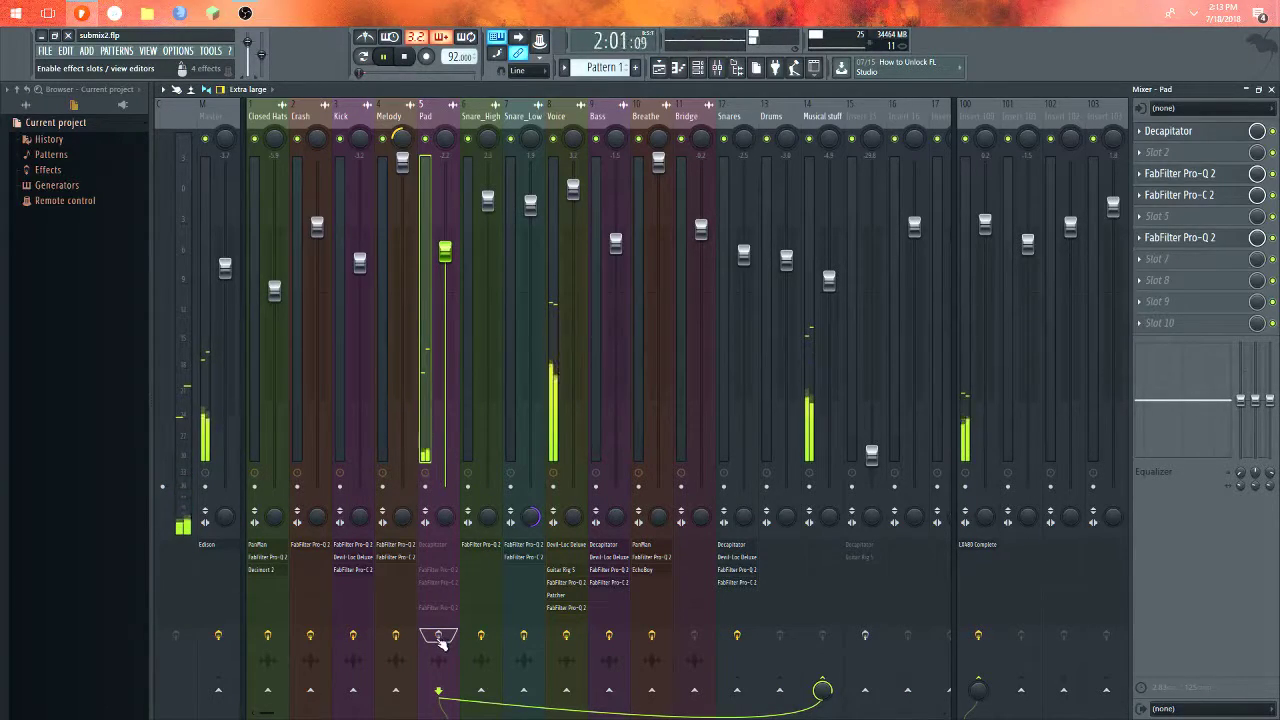
click(438, 637)
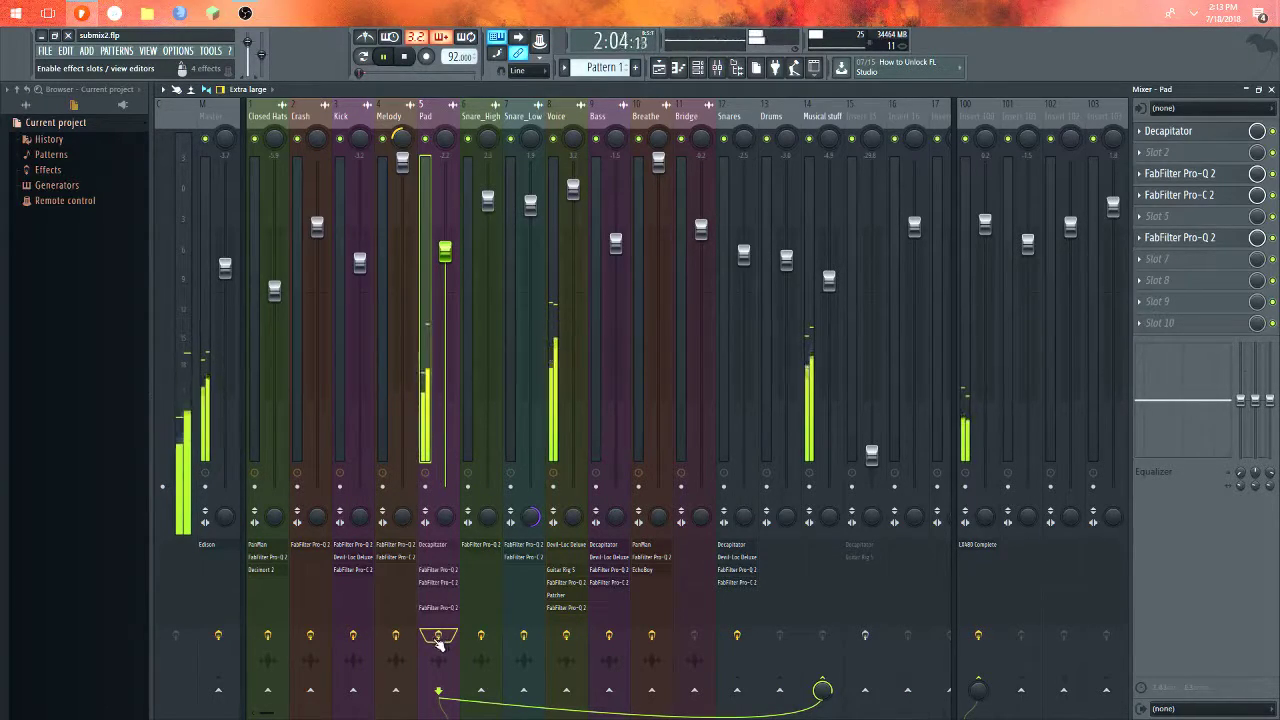
click(405, 58)
- Clear the time selection over the Playlist's opening bars, and play the song from the start with the mixer showing
click(960, 320)
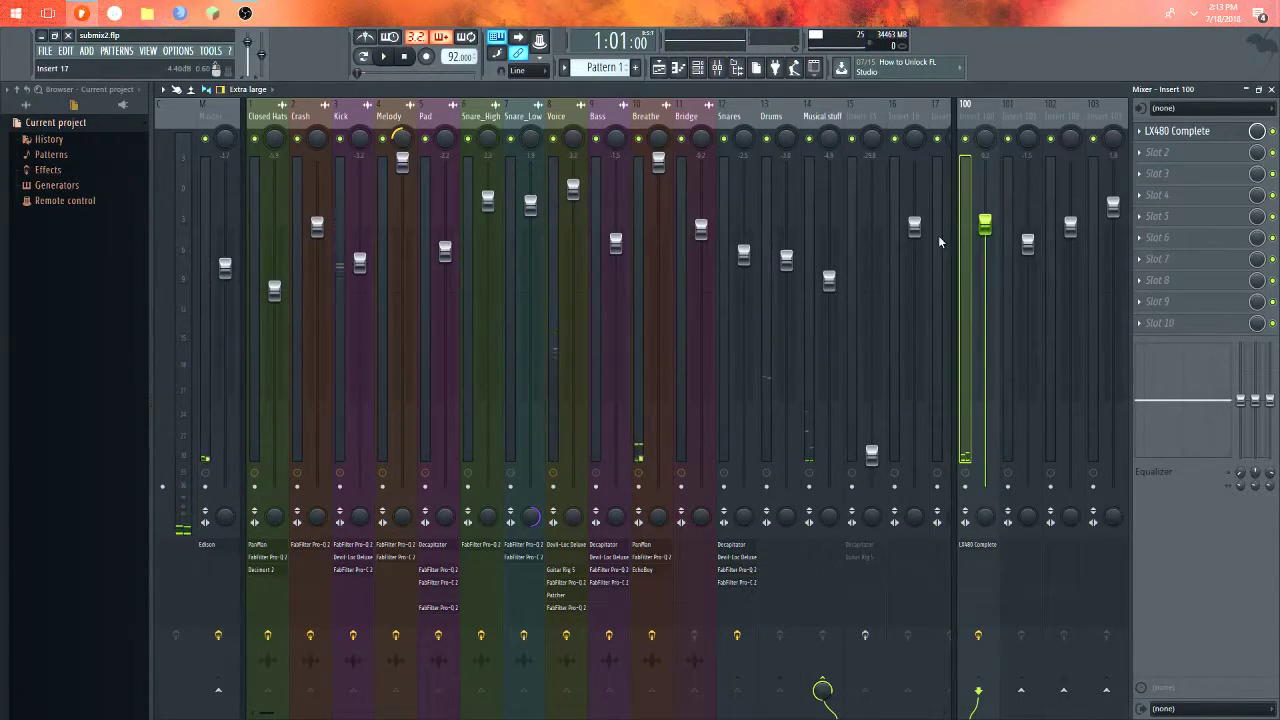
key(F5)
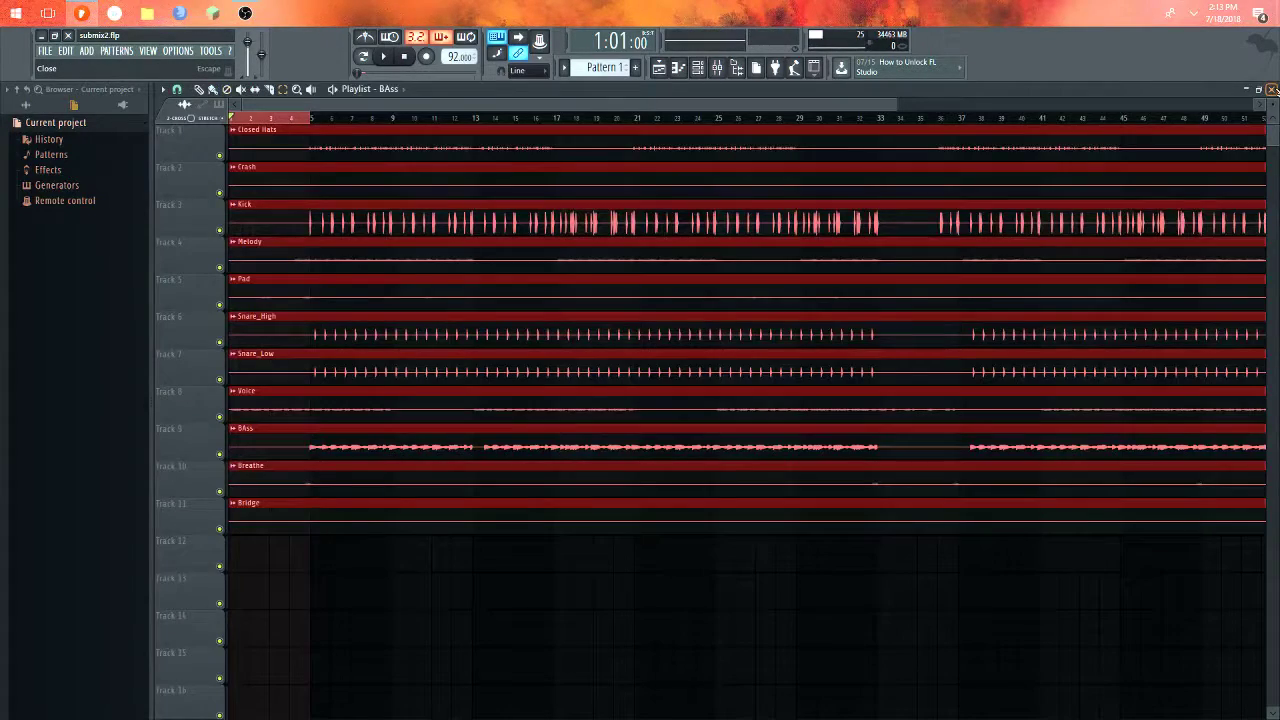
click(280, 132)
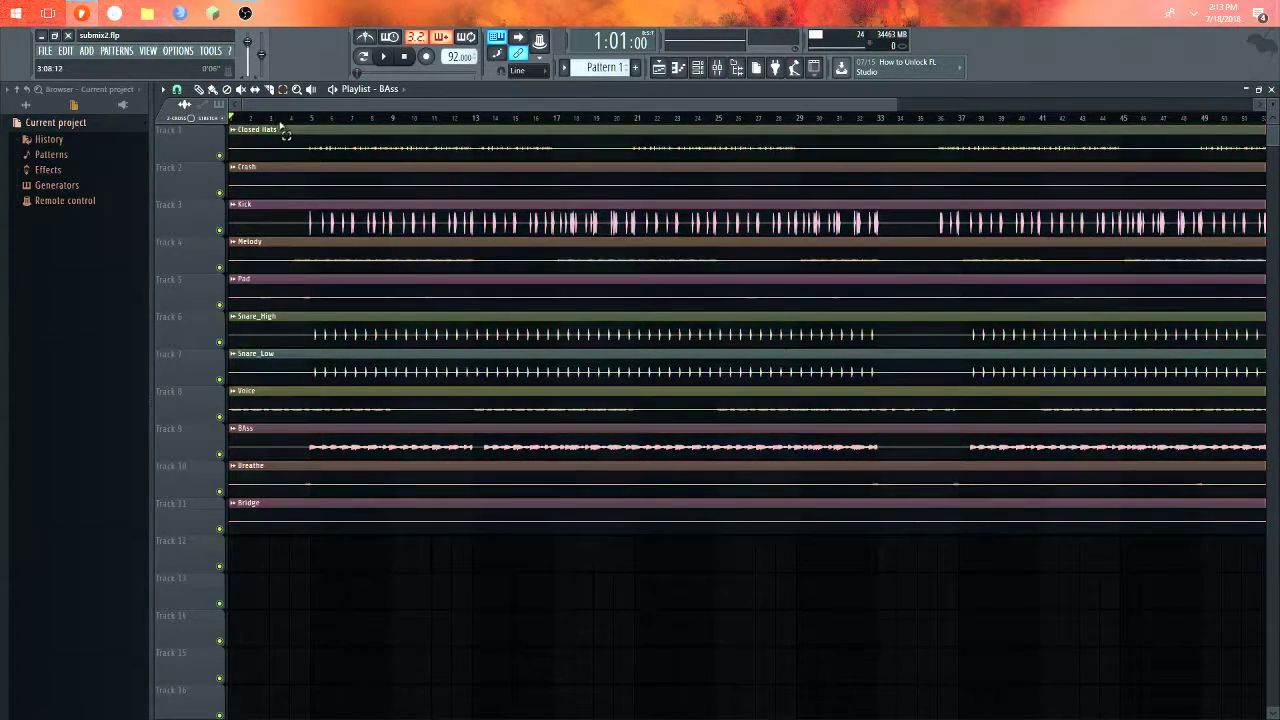
click(148, 50)
click(165, 114)
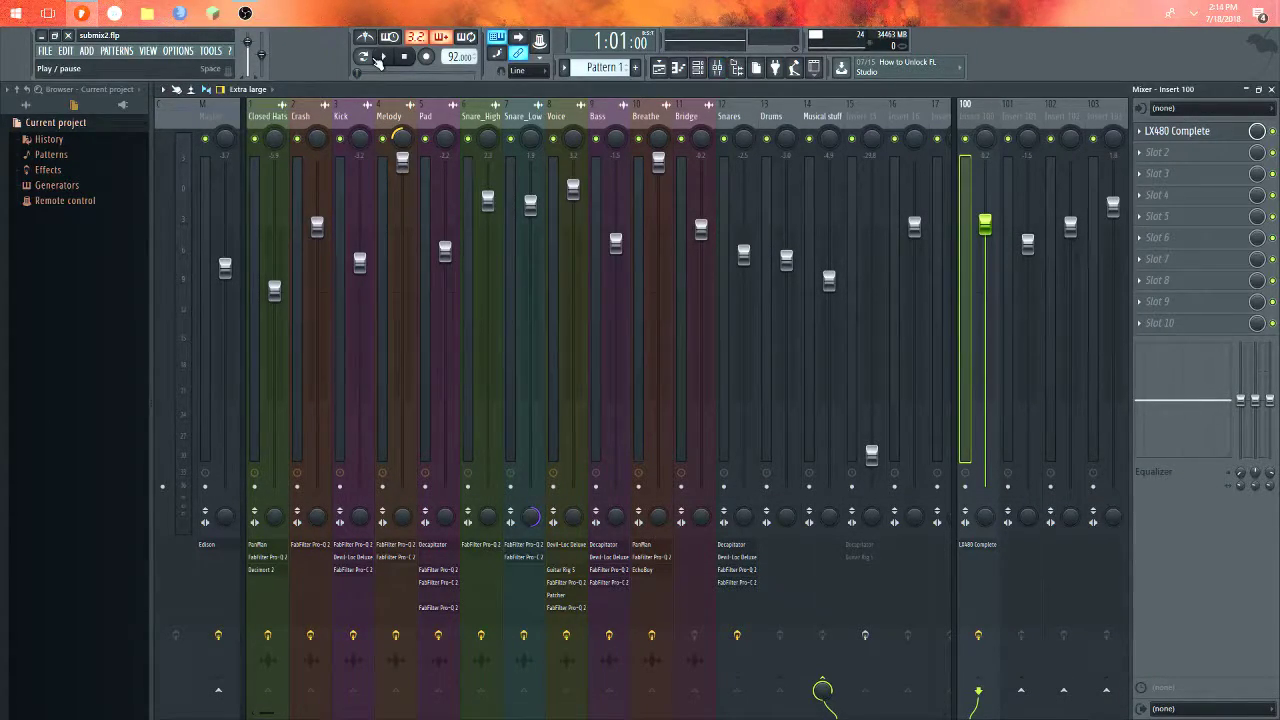
click(378, 59)
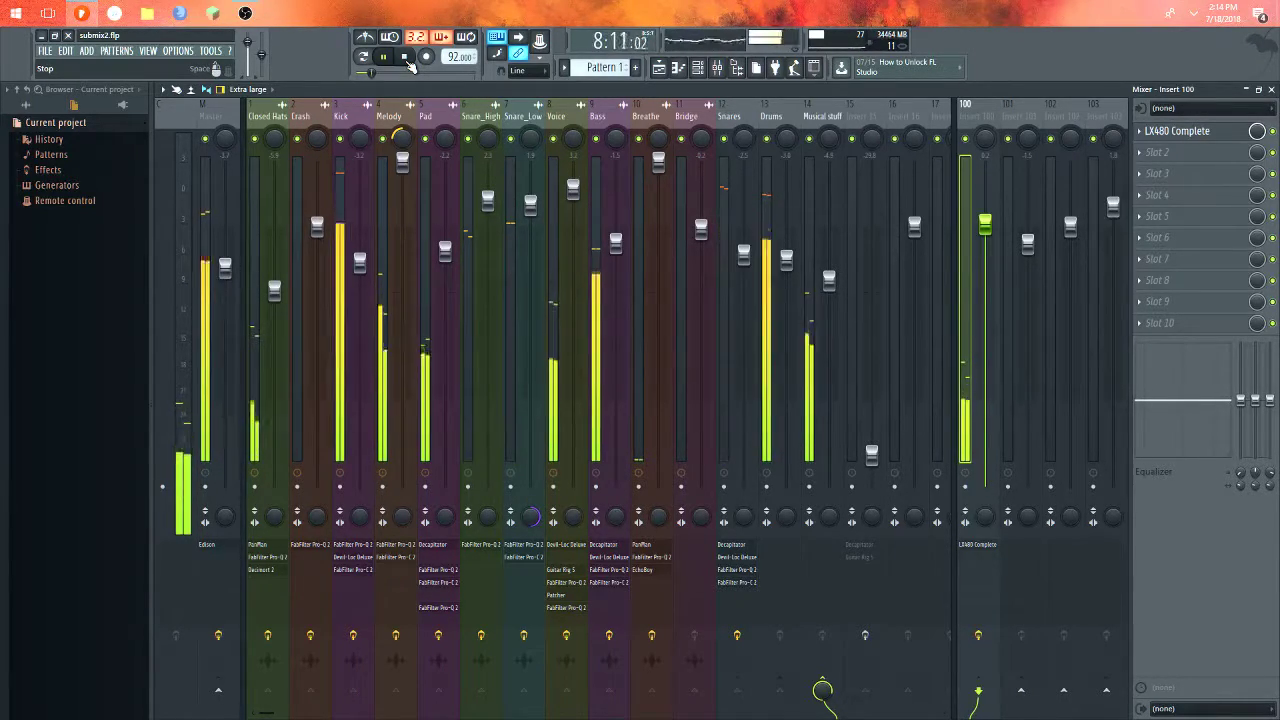
click(405, 57)
- Select the Melody track and examine its FabFilter Pro-Q 2 cuts and FabFilter Pro-C 2 settings, closing both effects
click(389, 300)
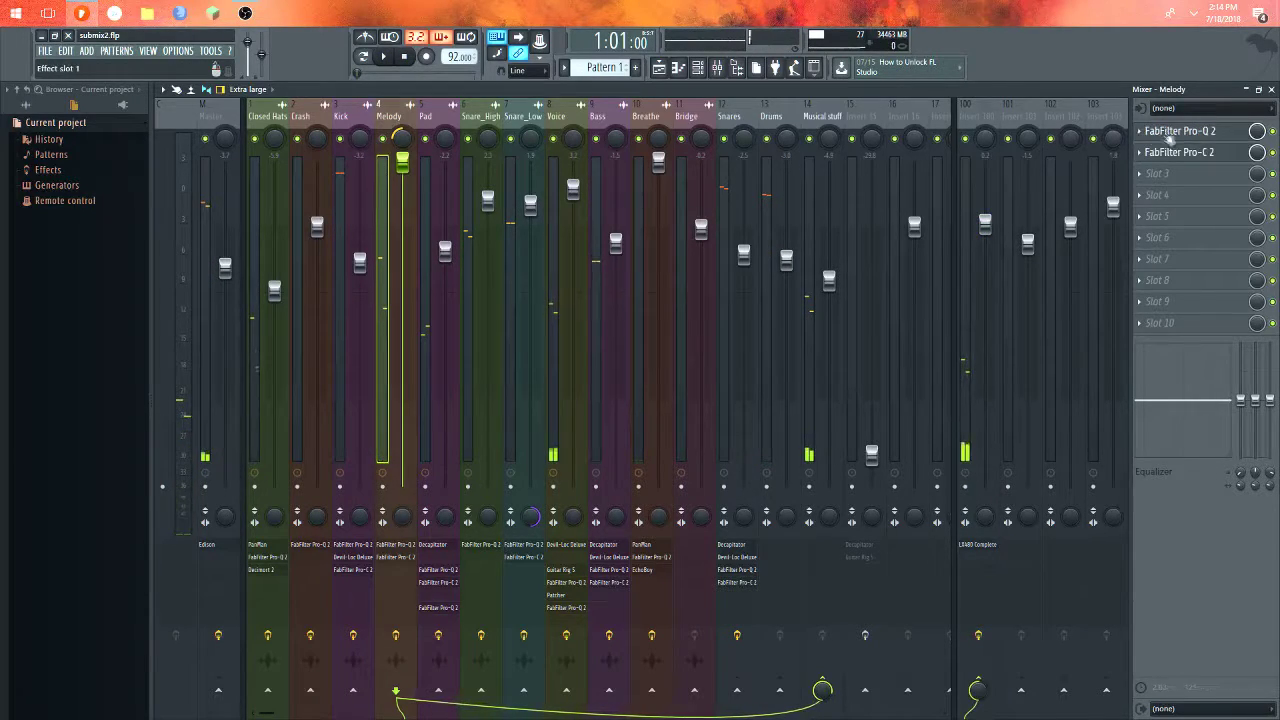
click(1170, 138)
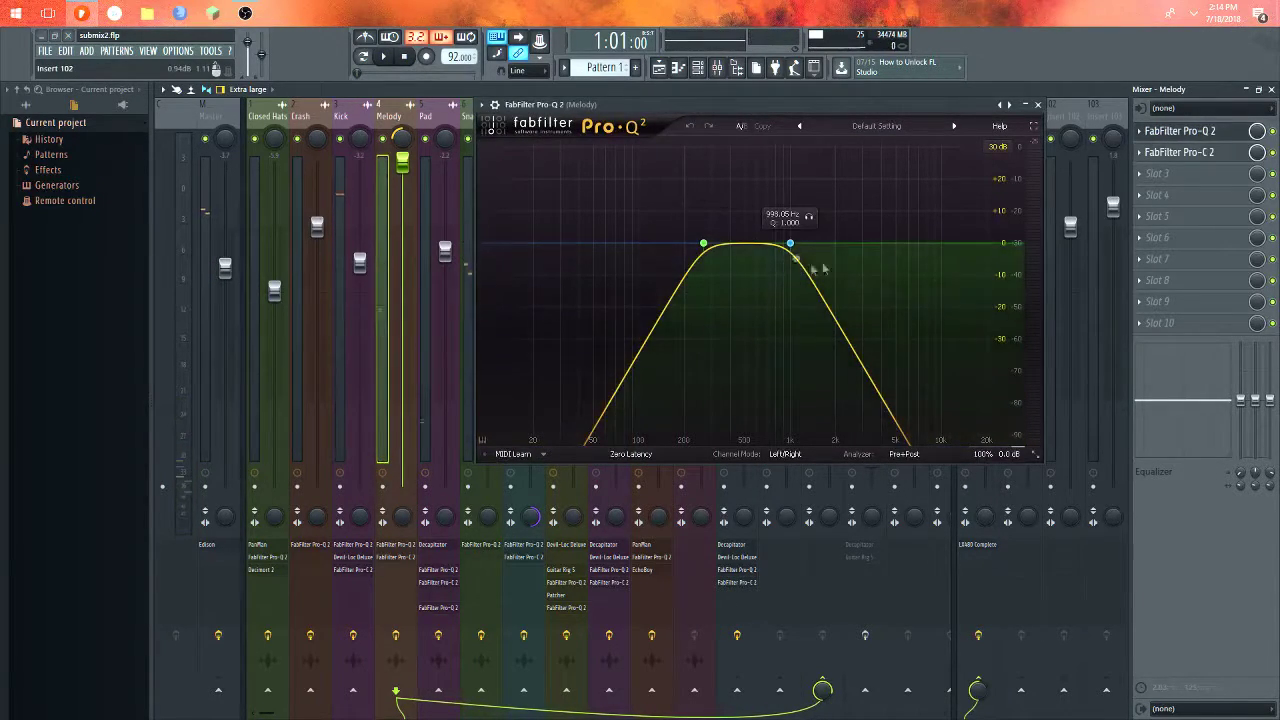
click(1037, 104)
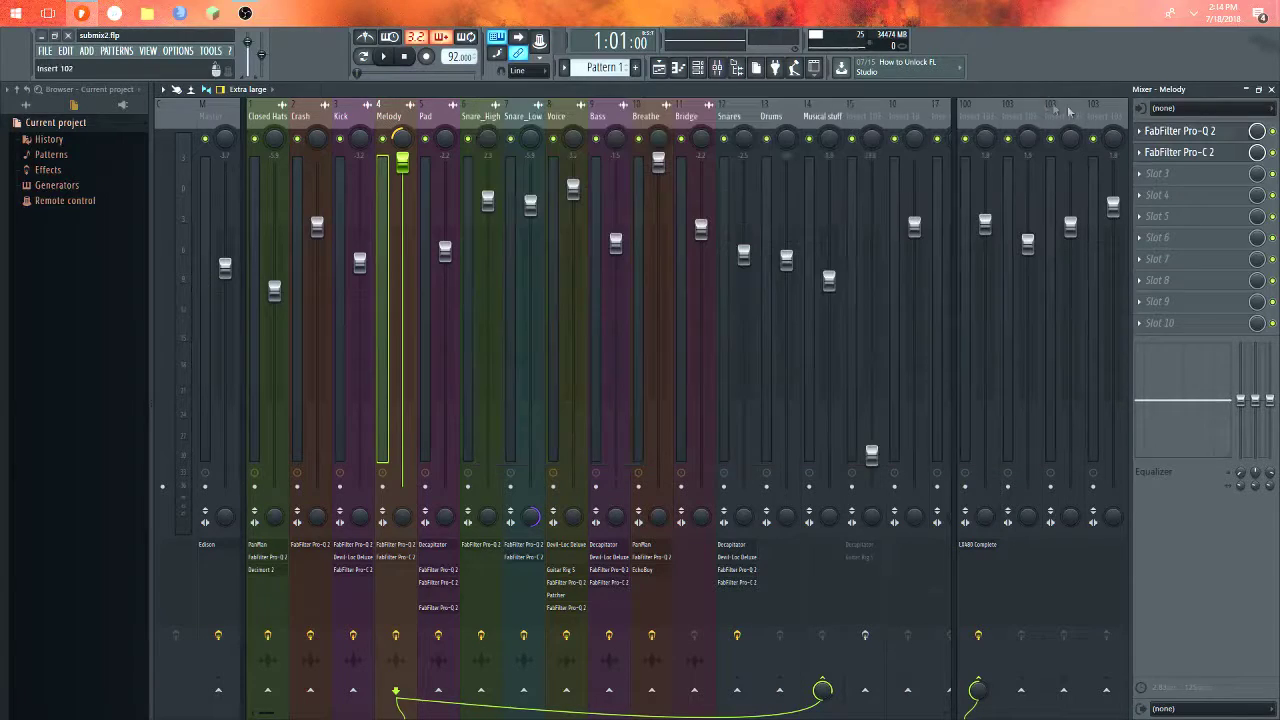
click(1180, 131)
click(1180, 152)
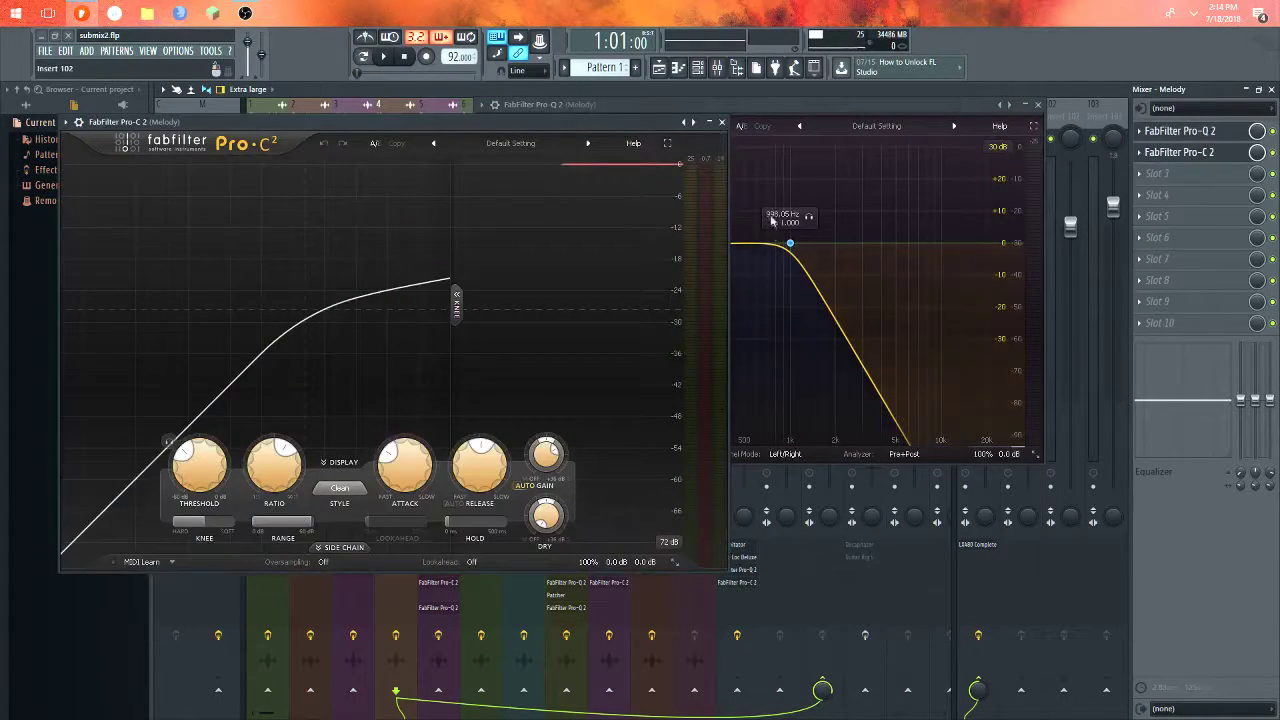
click(722, 122)
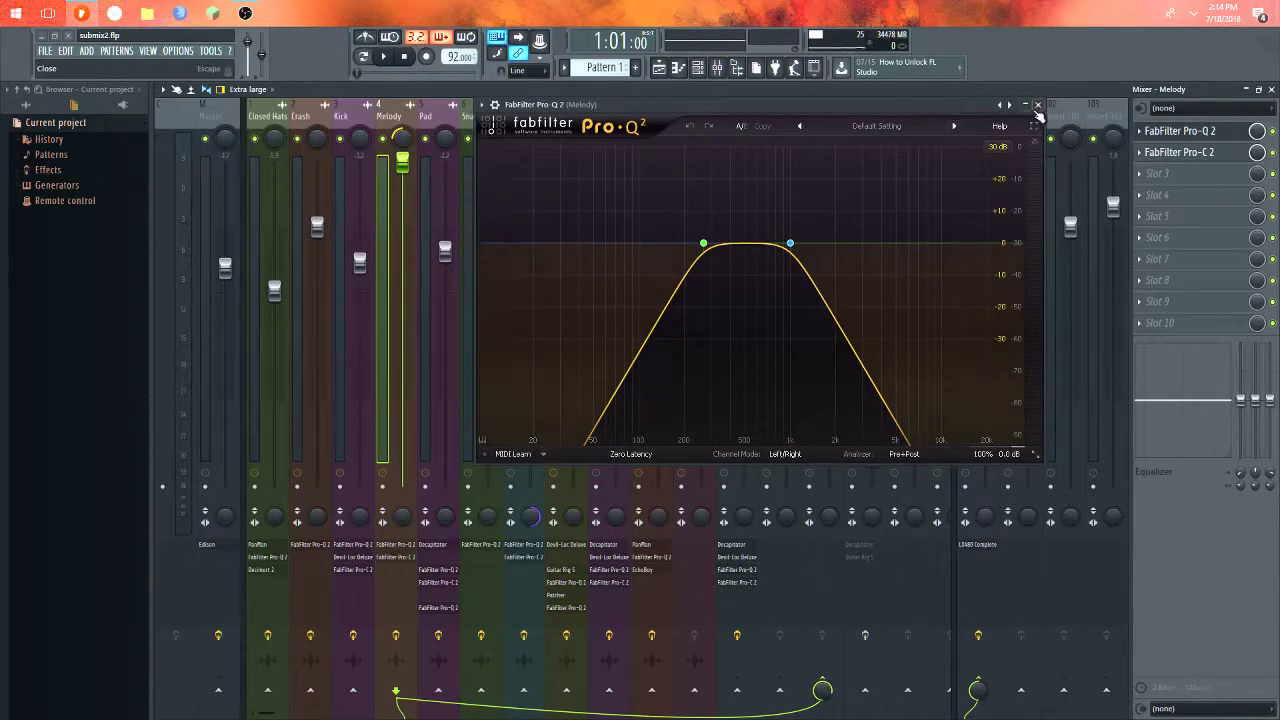
click(1037, 105)
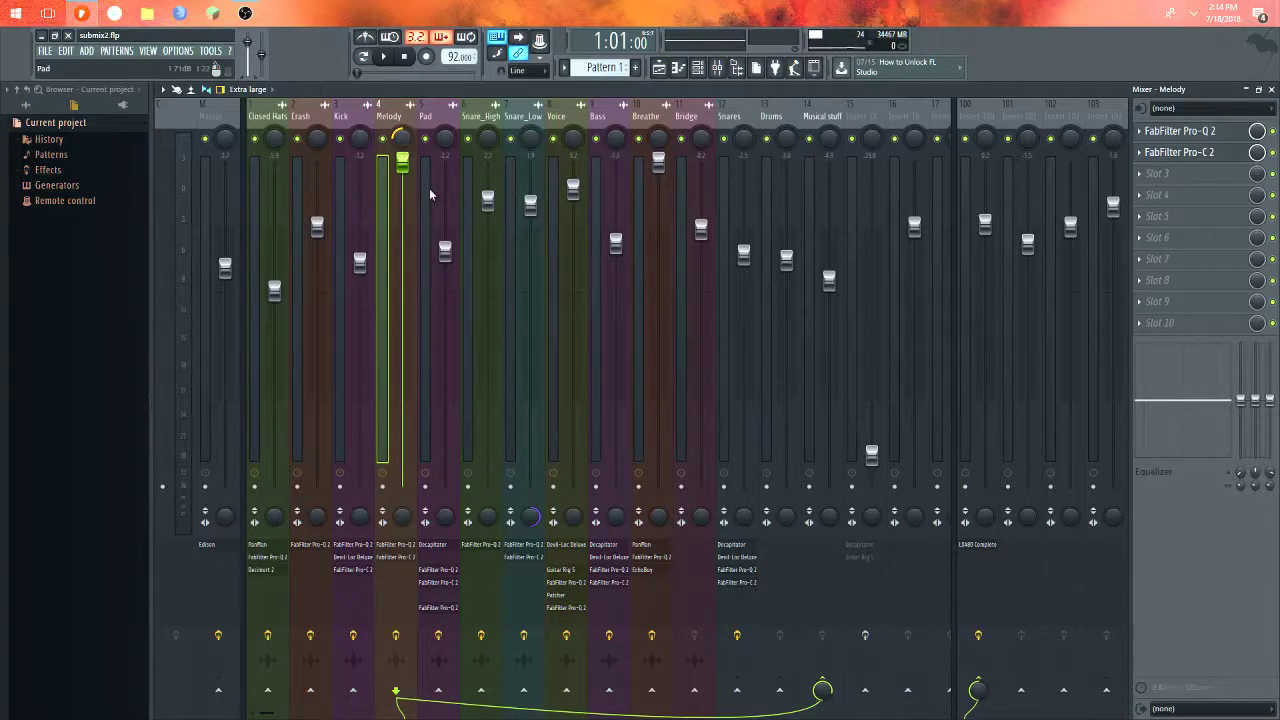
right_click(426, 139)
right_click(426, 139)
click(432, 170)
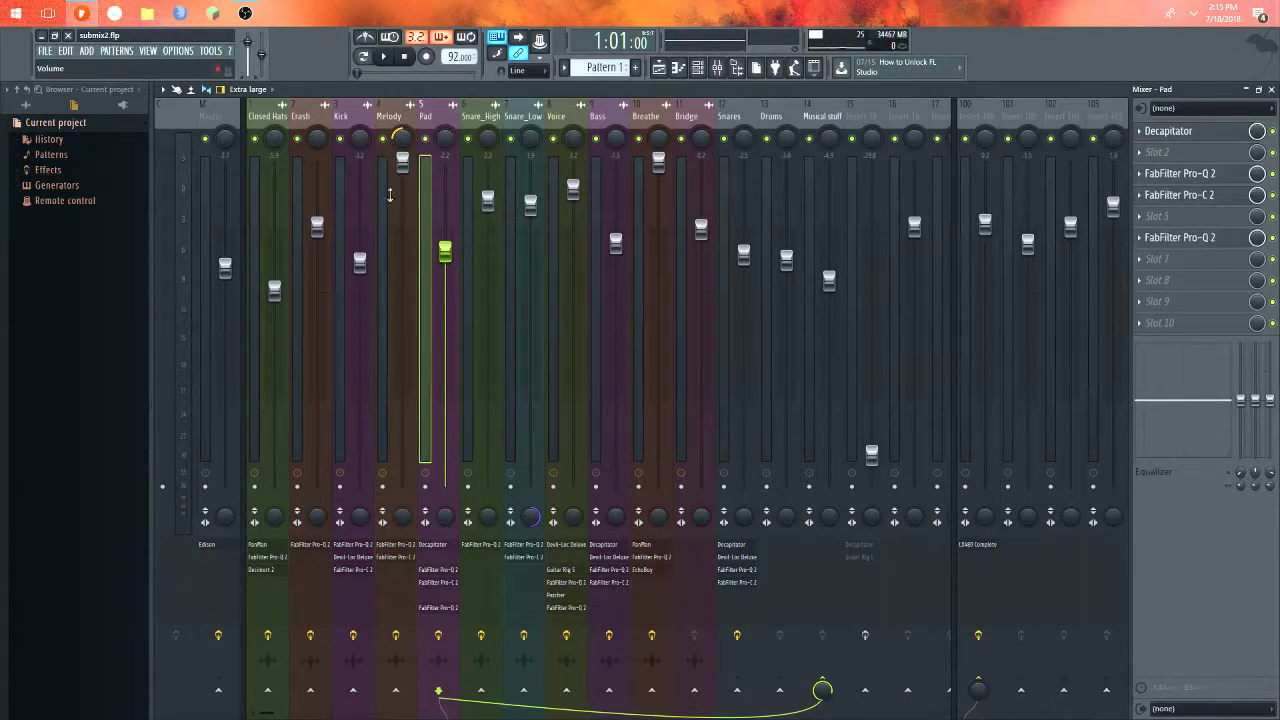
click(367, 184)
click(384, 188)
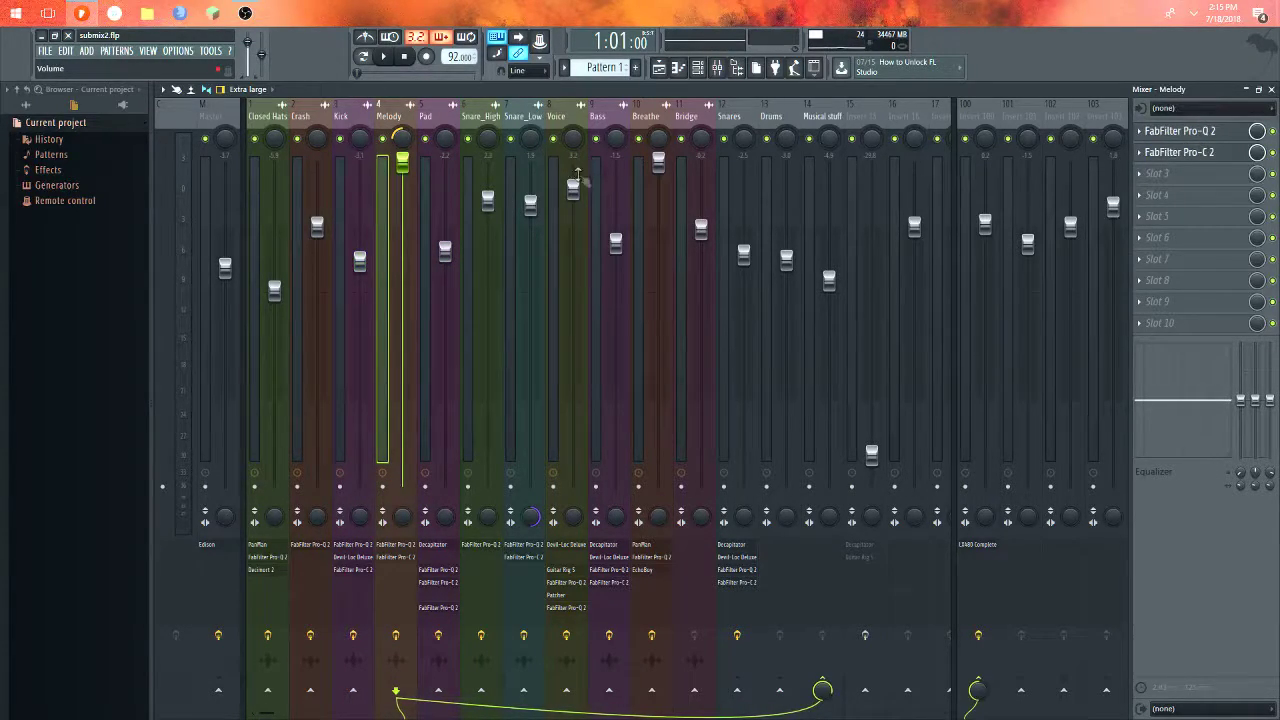
- Solo the Bass track, listen to it with all its effects bypassed, and re-enable the effects
click(591, 192)
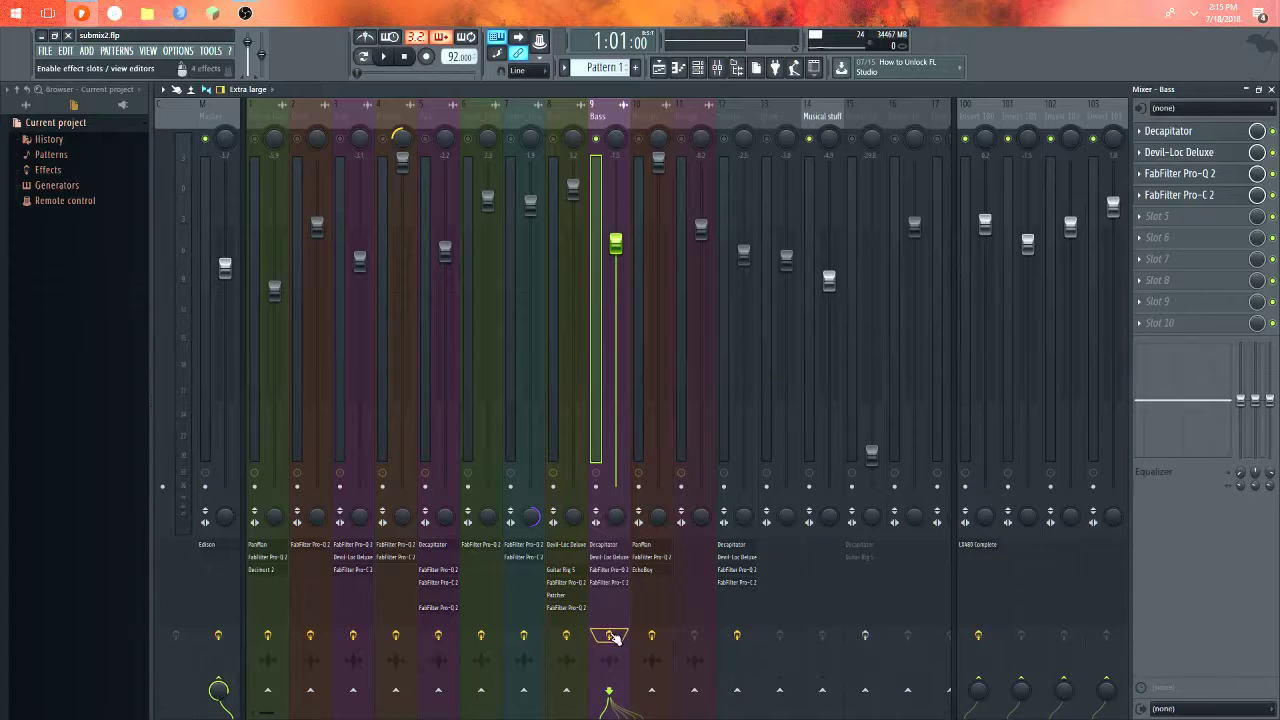
click(614, 638)
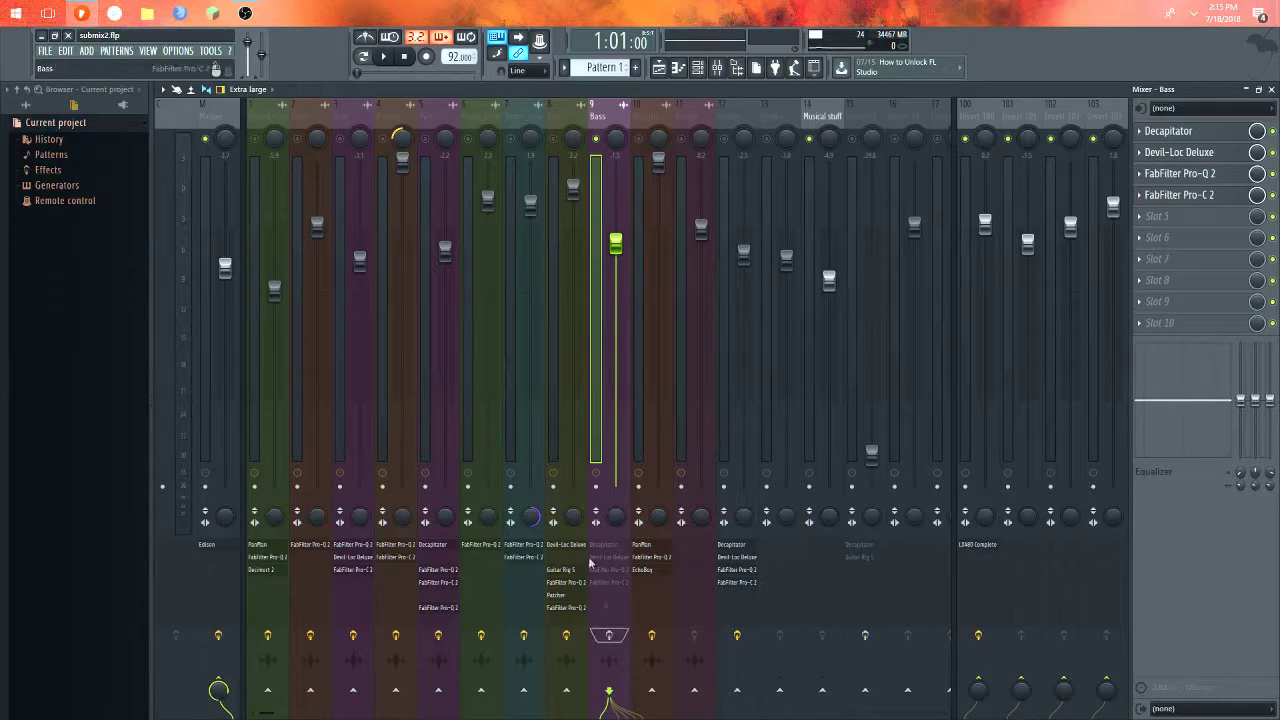
click(383, 56)
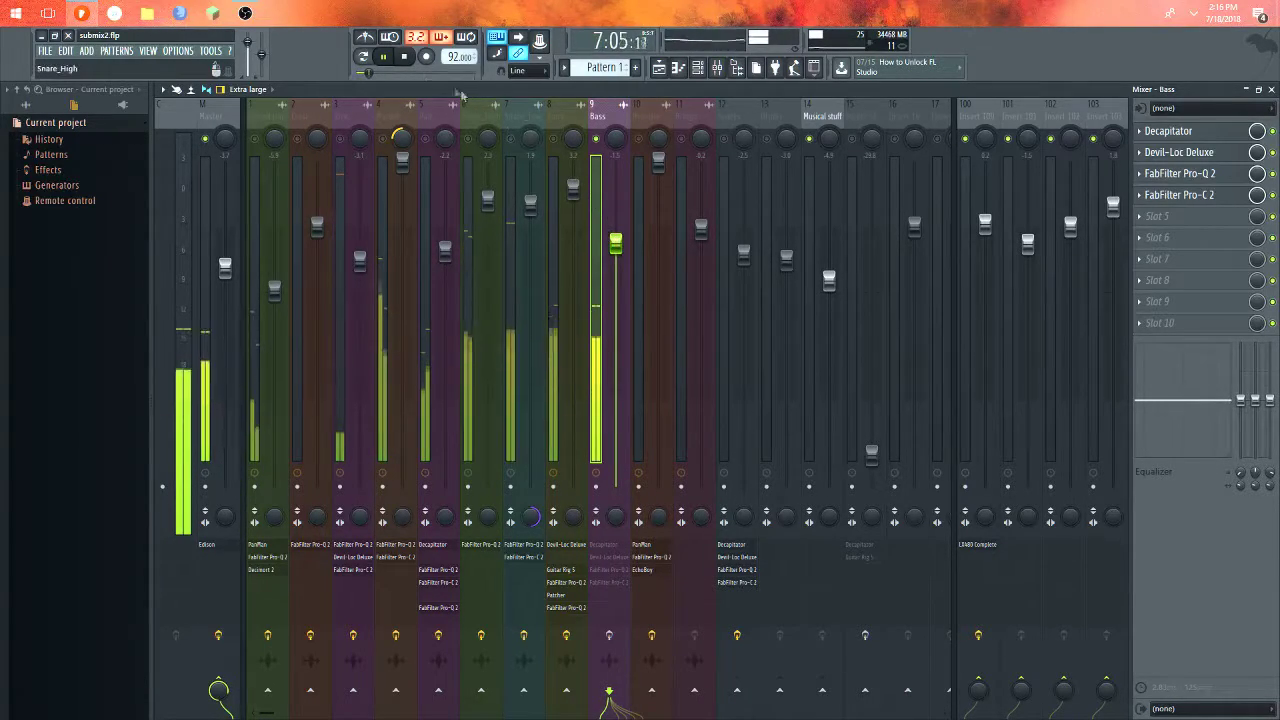
click(405, 58)
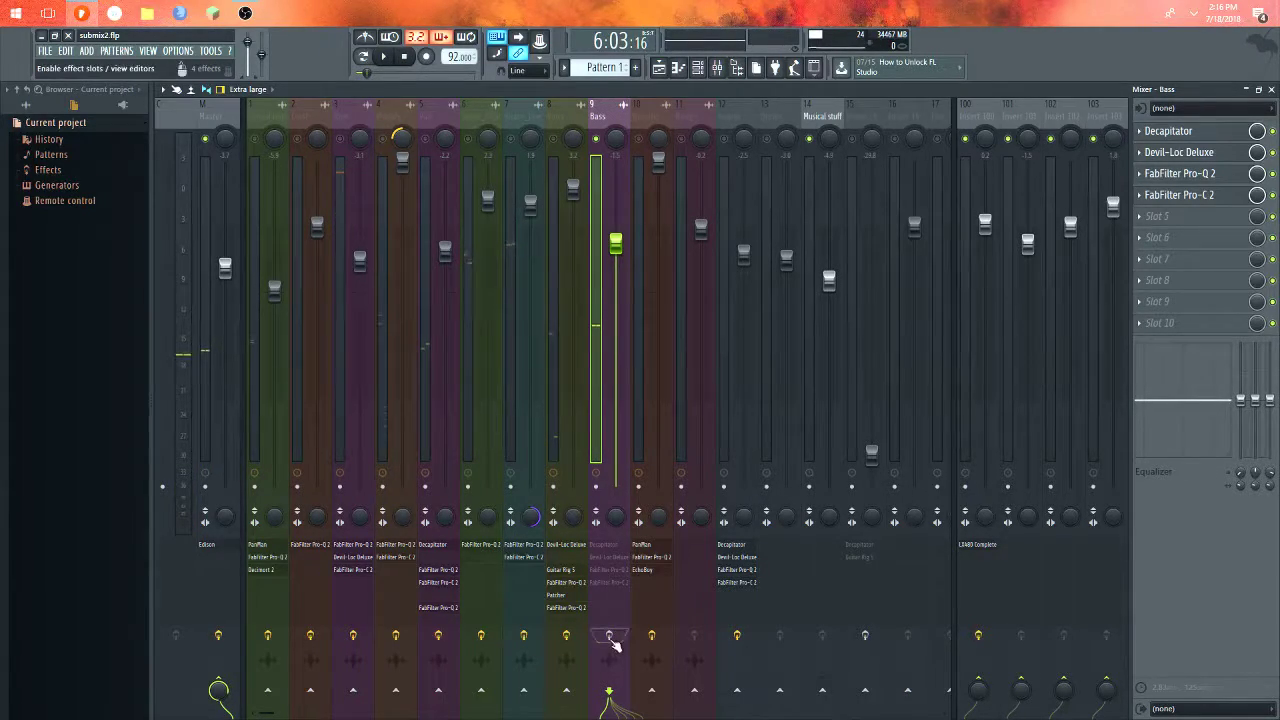
click(612, 639)
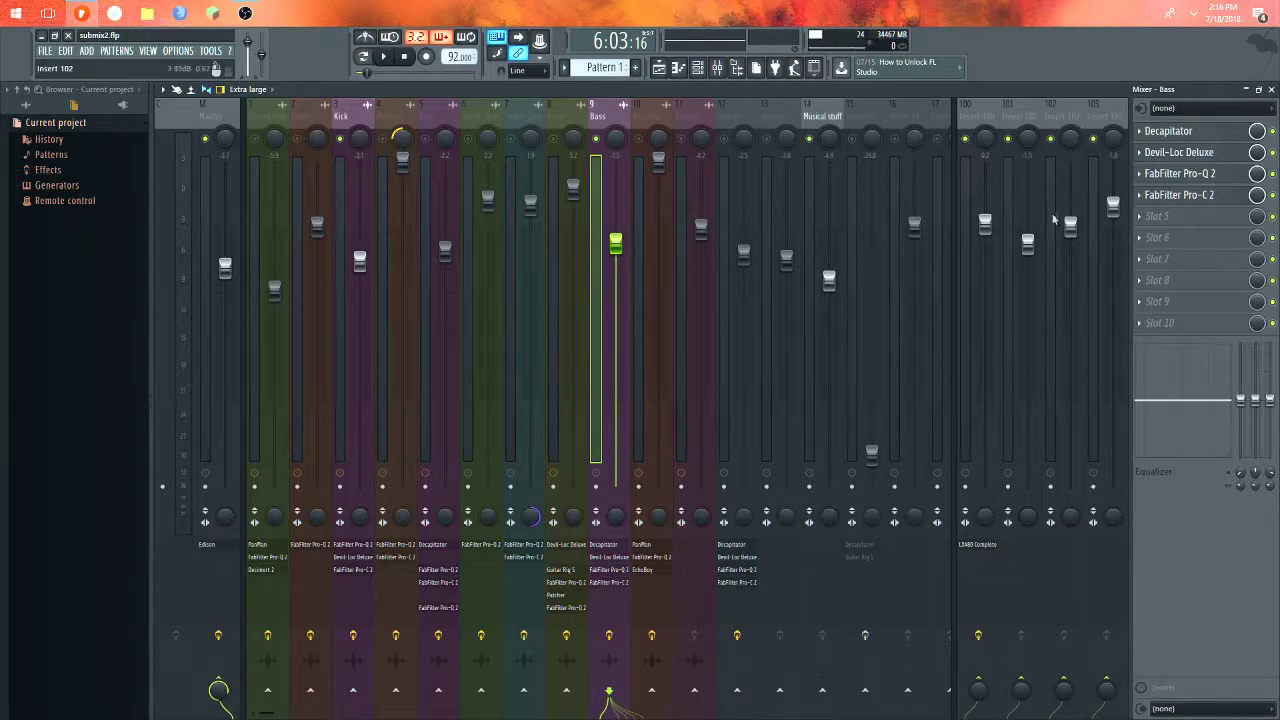
- Examine the Bass track's Decapitator settings and its Devil-Loc Deluxe
click(1165, 131)
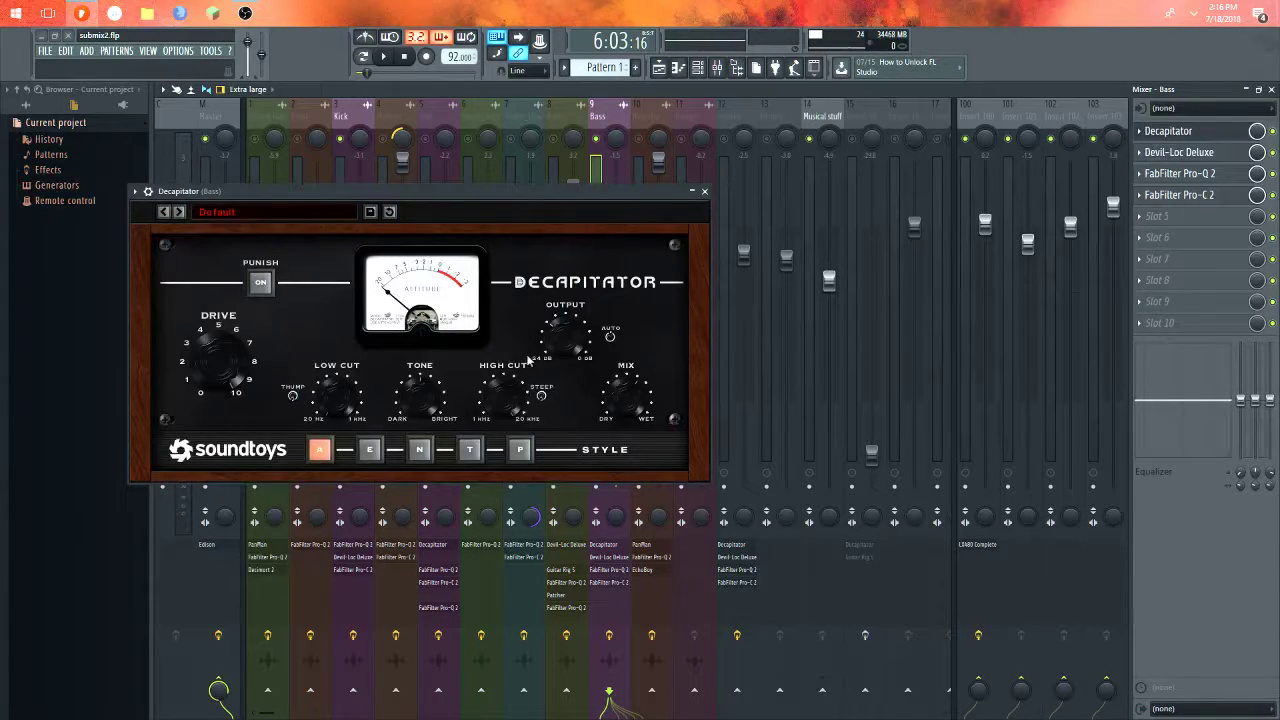
click(704, 191)
click(1195, 156)
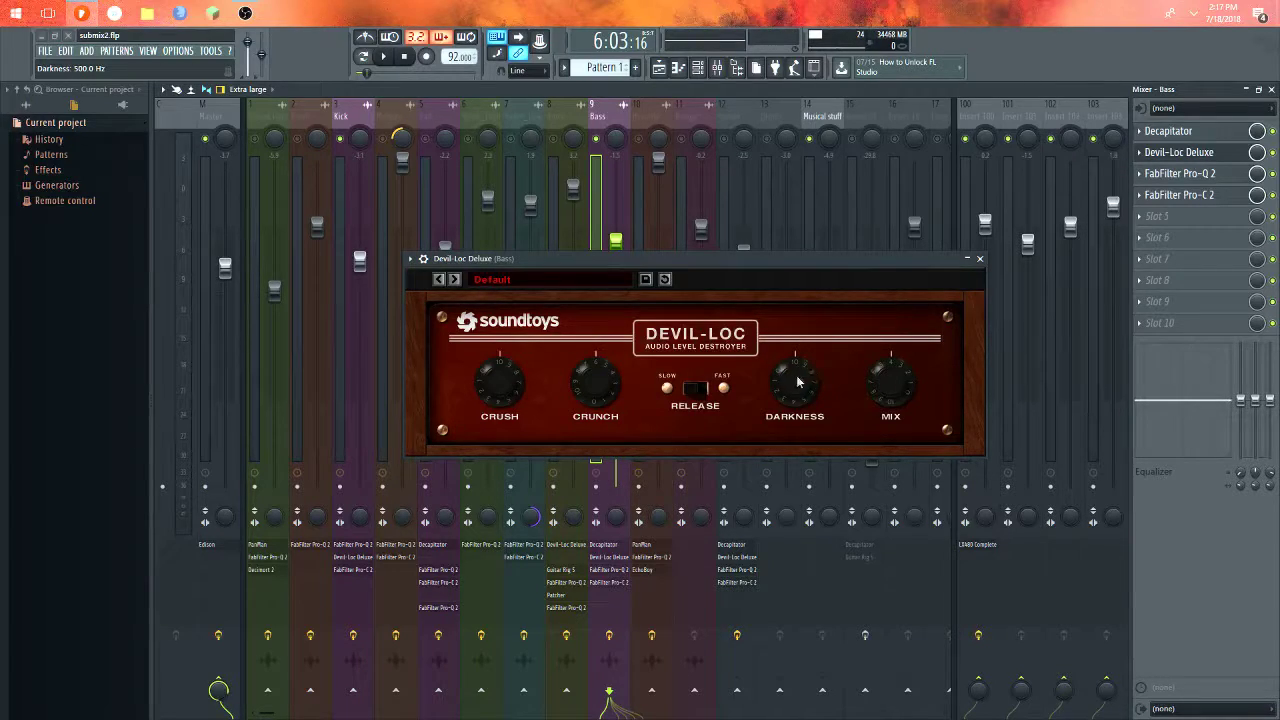
- Close Devil-Loc Deluxe and examine the Bass track's FabFilter Pro-Q 2 curve and FabFilter Pro-C 2 compression settings
click(981, 261)
click(1192, 174)
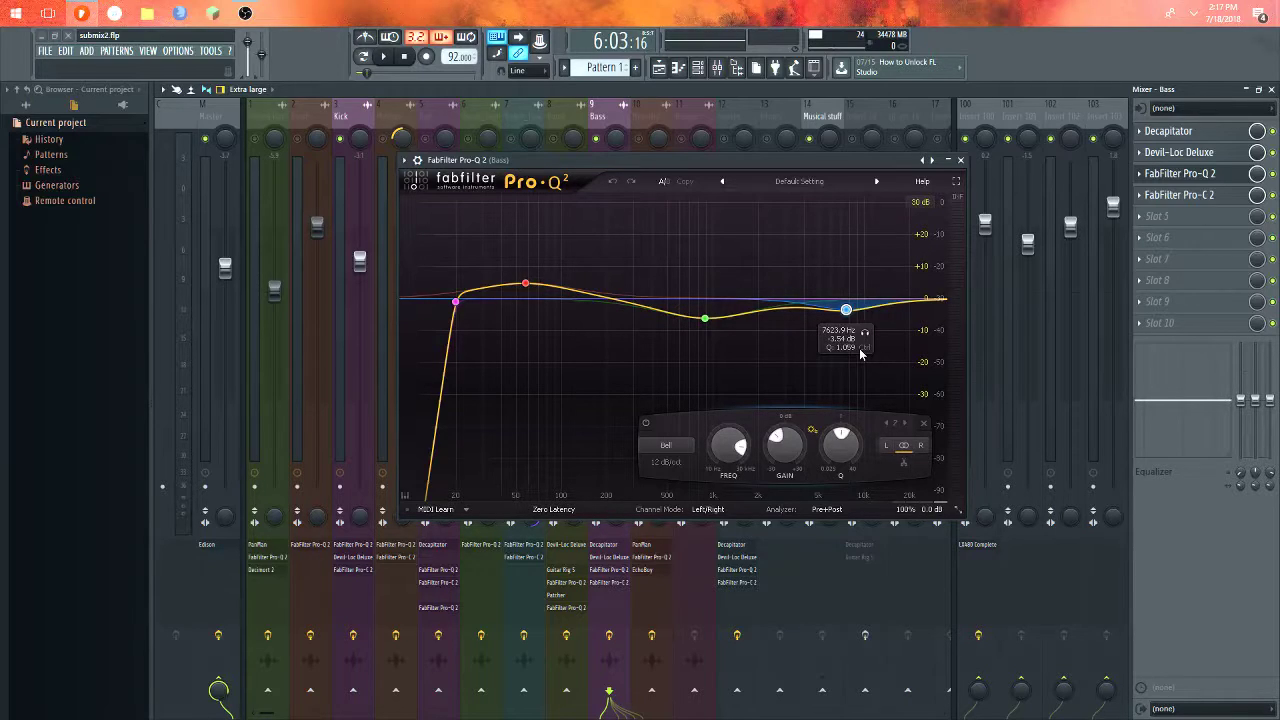
click(960, 160)
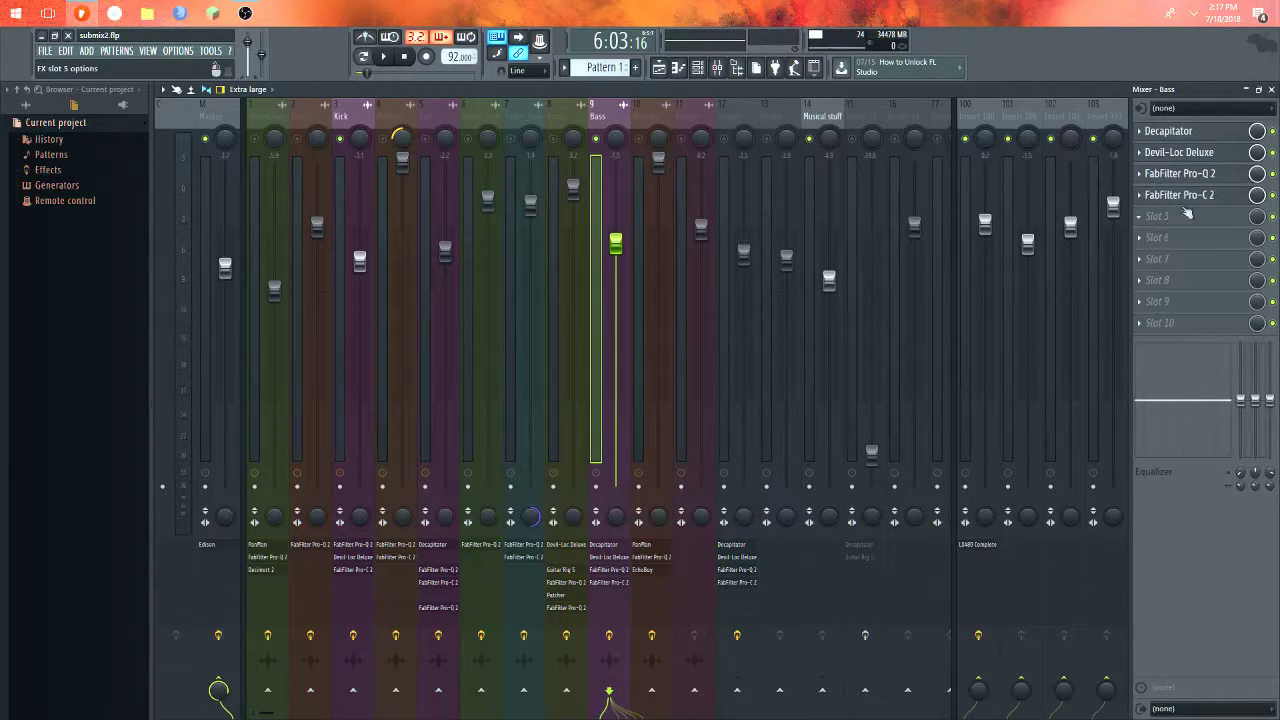
click(1175, 196)
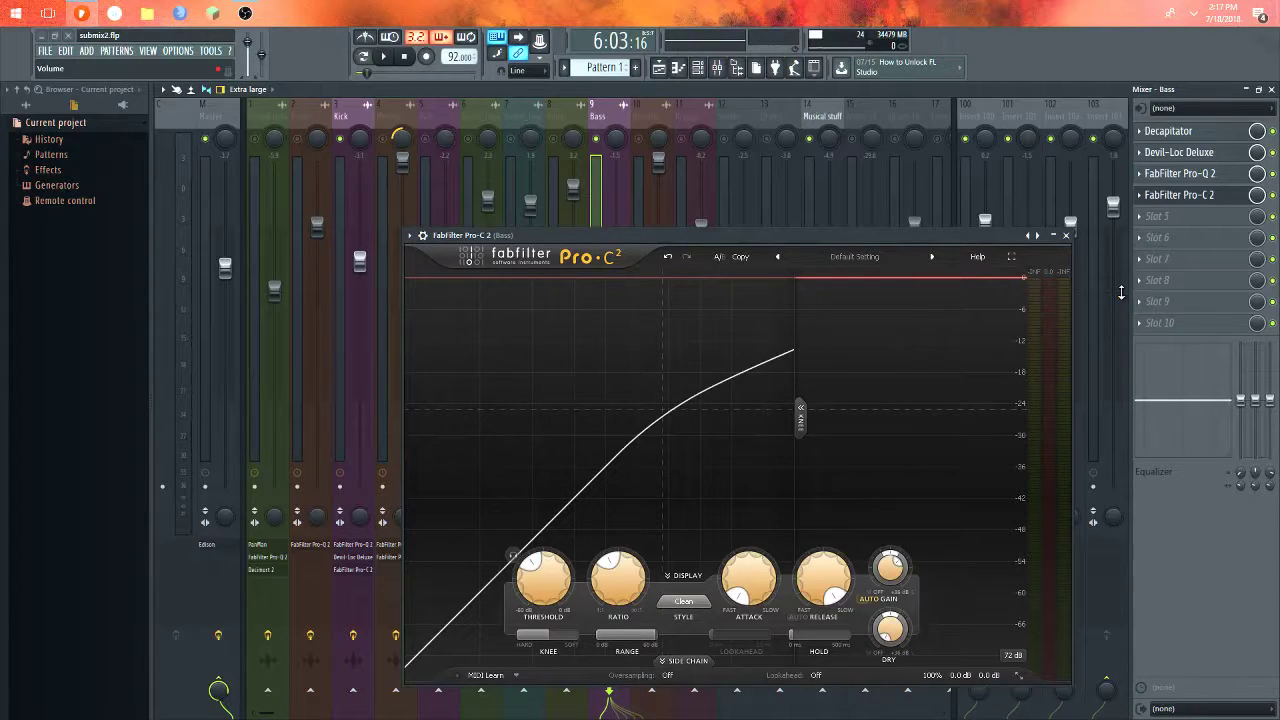
- Take the Bass track out of solo to reactivate the other mixer tracks, and close its FabFilter Pro-C 2
right_click(590, 133)
click(592, 105)
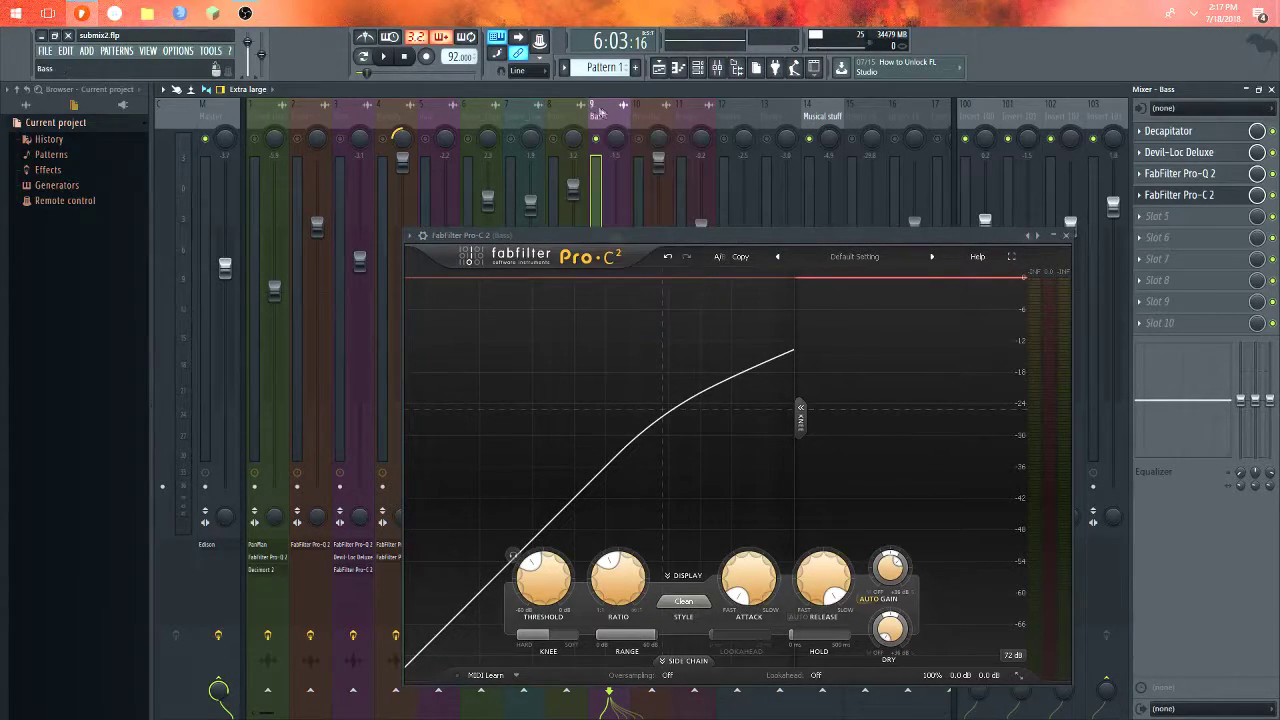
right_click(596, 141)
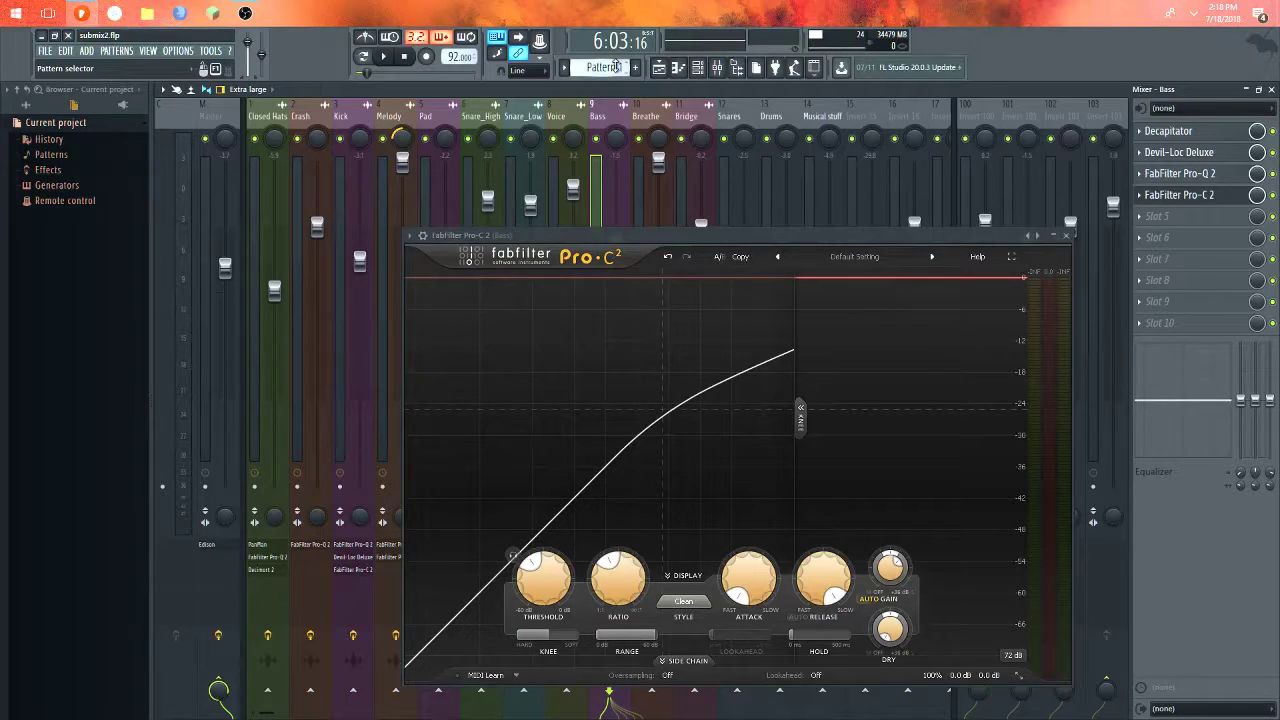
click(1067, 236)
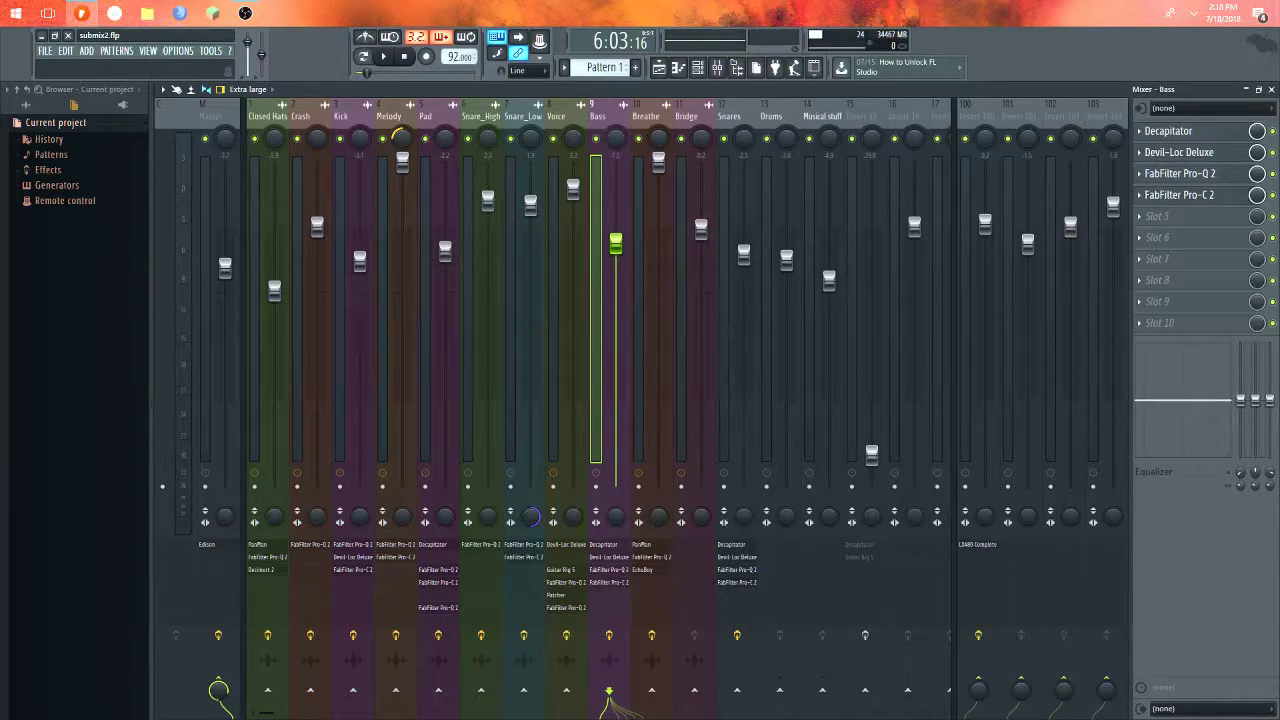